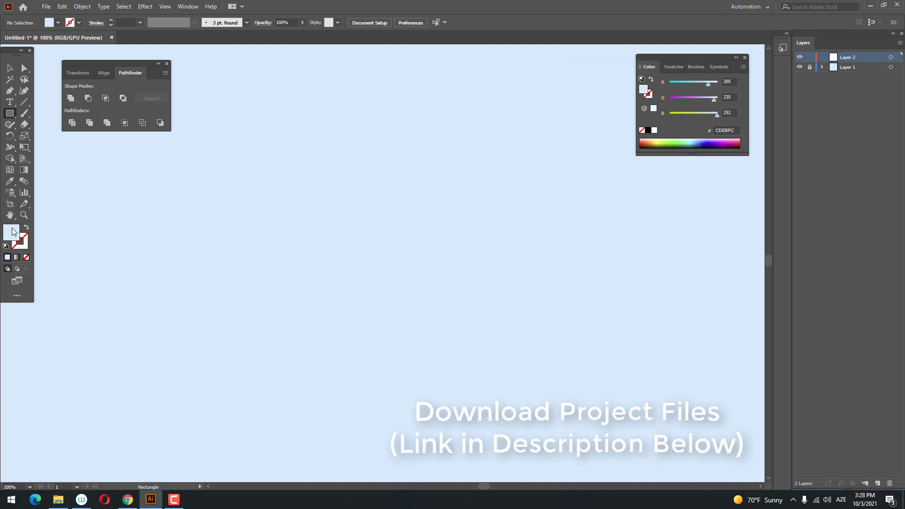
- Set the fill to yellow FFC239 and draw a rectangle about 314 × 258 pt on Layer 2
double_click(14, 228)
drag(704, 153, 704, 204)
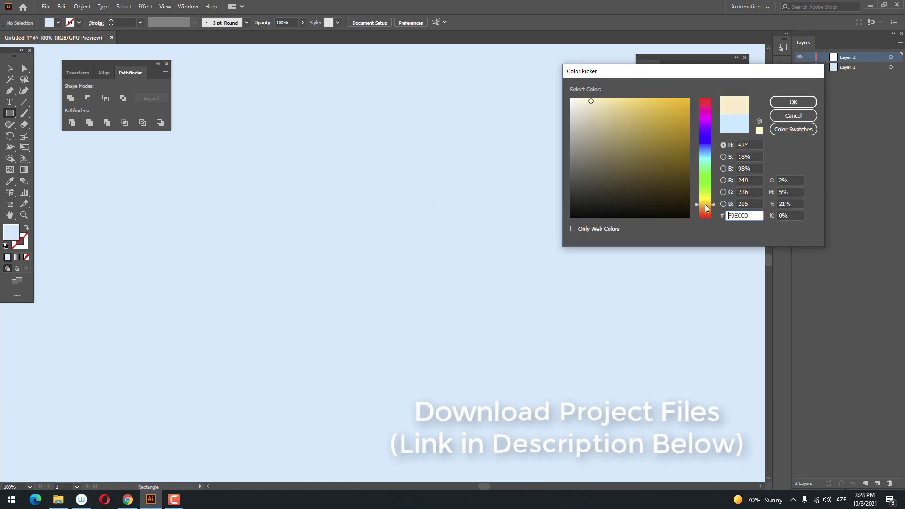
click(662, 98)
click(783, 104)
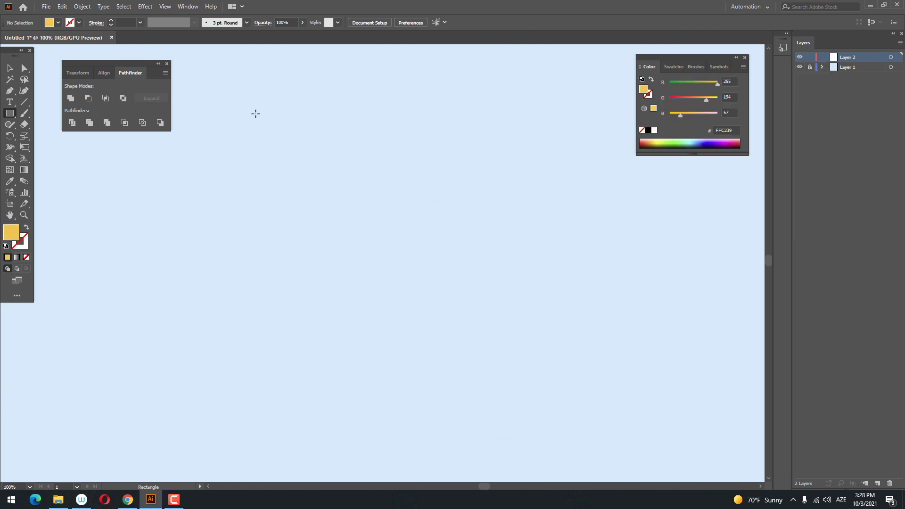
drag(249, 114, 416, 251)
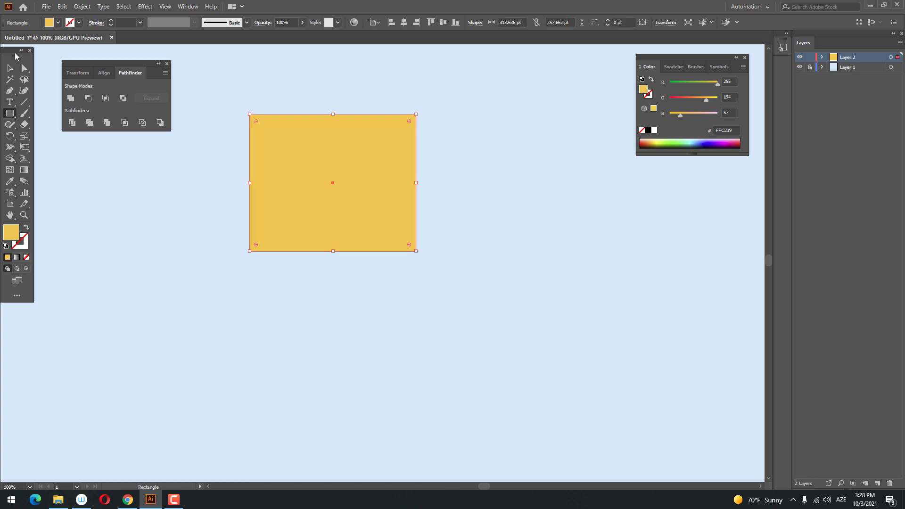
- Centre the rectangle horizontally and vertically on the artboard
click(403, 23)
click(443, 23)
drag(524, 323, 564, 240)
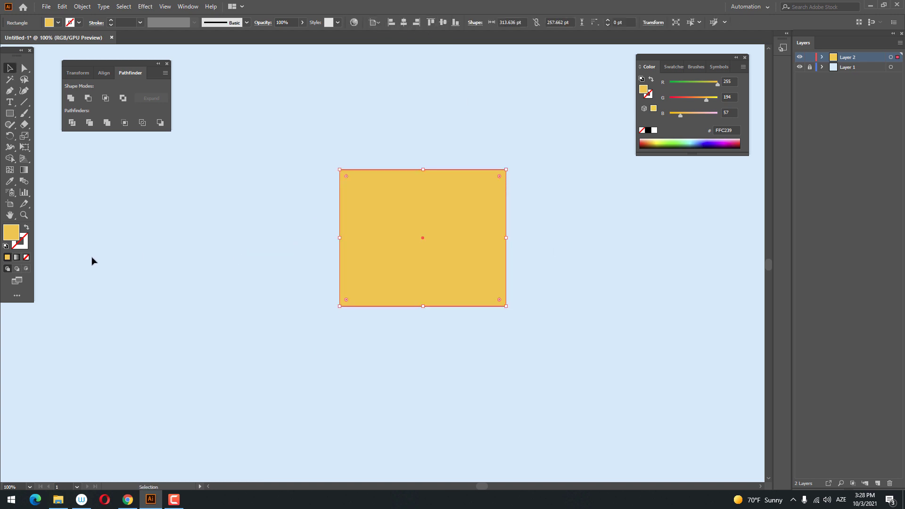
- Change the rectangle's fill to the brighter yellow FFCE00
double_click(18, 234)
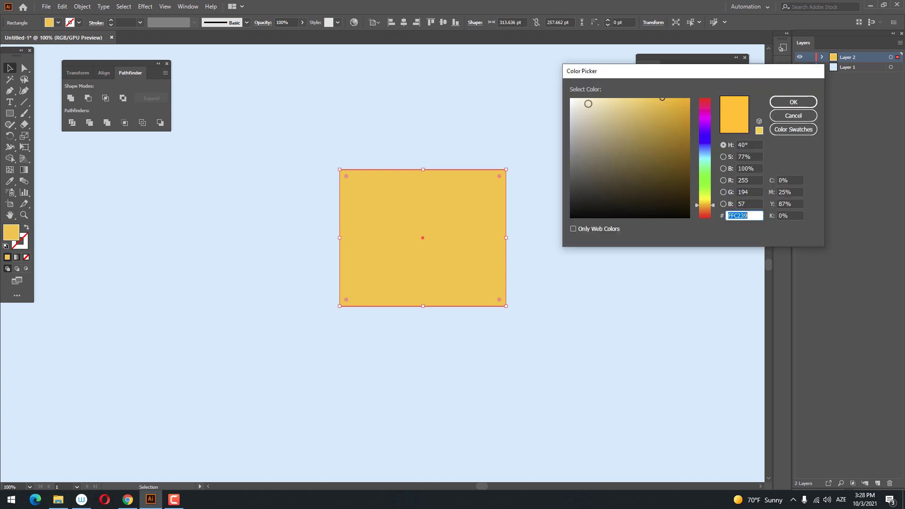
click(705, 206)
click(680, 98)
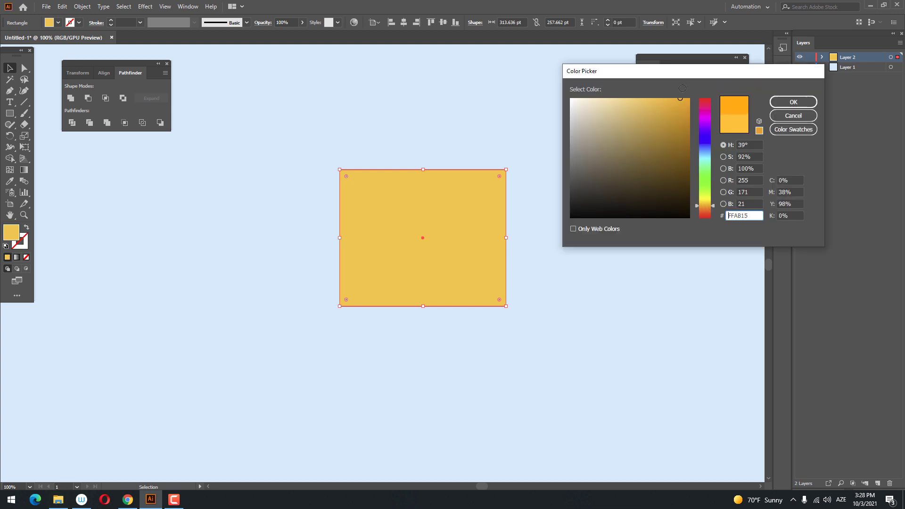
drag(708, 205, 708, 202)
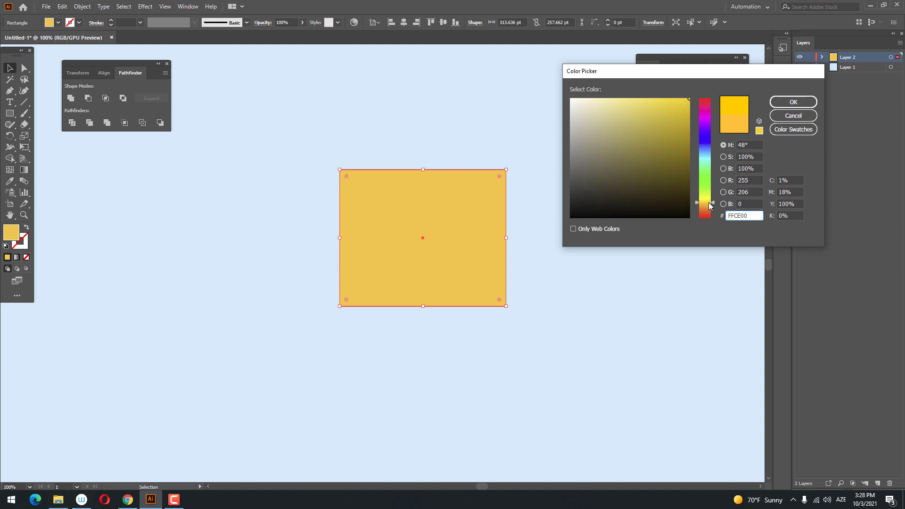
click(803, 108)
- Round the rectangle's two right-hand corners fully so that side forms a semicircular end
drag(484, 167, 432, 165)
key(z)
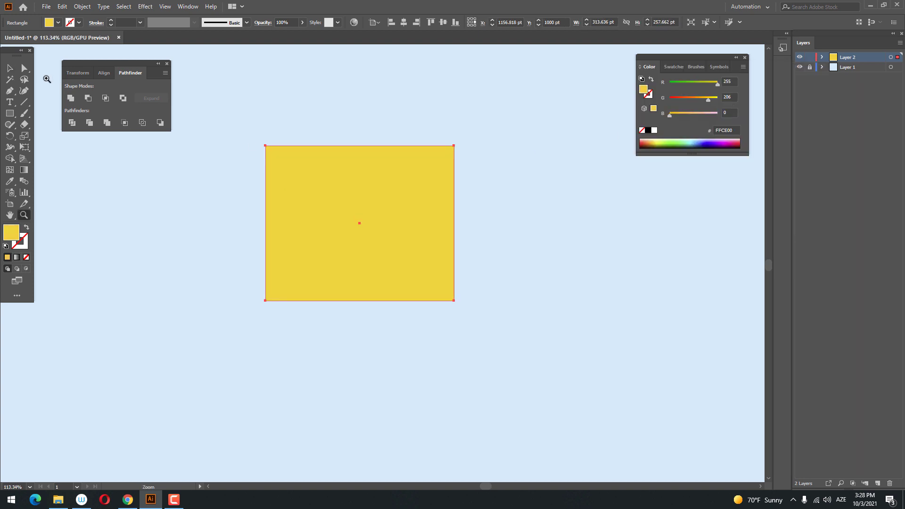
click(27, 71)
drag(429, 119, 551, 363)
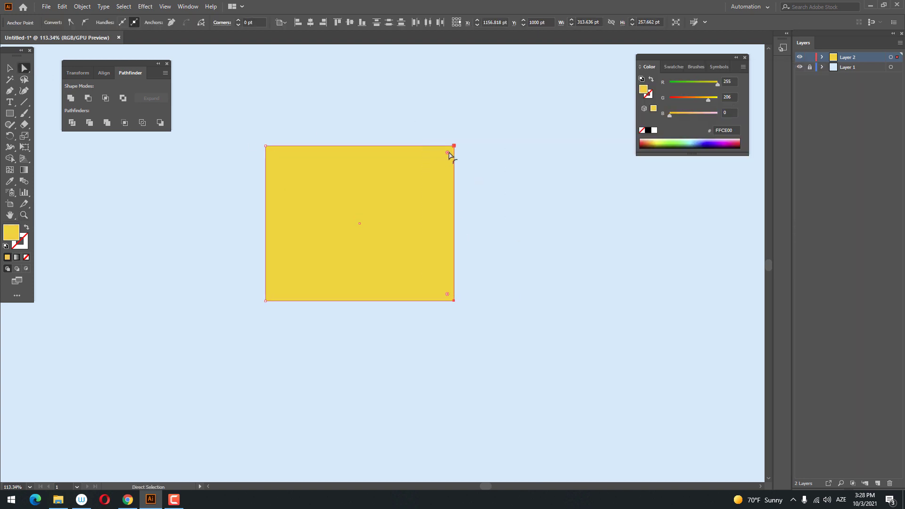
drag(447, 153, 154, 207)
click(457, 316)
- Draw a rectangle about 172 × 258 pt against the body's flat end and taper its outer side symmetrically with a perspective distortion
drag(458, 319, 546, 337)
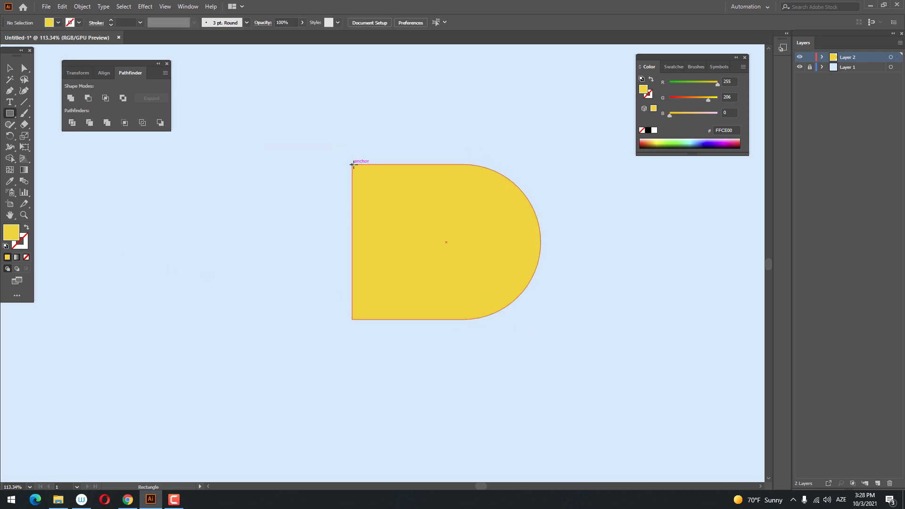
drag(345, 204, 249, 318)
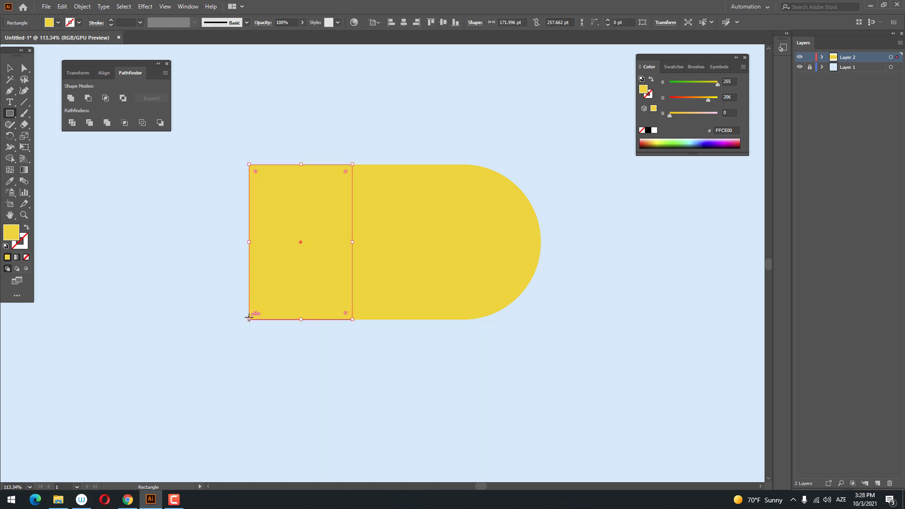
drag(27, 146, 64, 160)
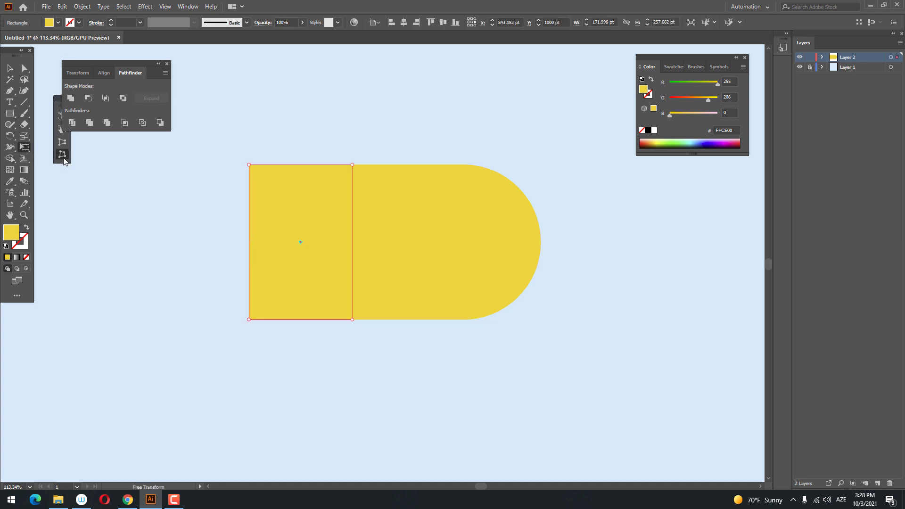
drag(249, 320, 256, 261)
- Unite the tapered piece and the rounded body into a single shape
key(z)
drag(389, 217, 289, 272)
drag(231, 304, 280, 310)
key(v)
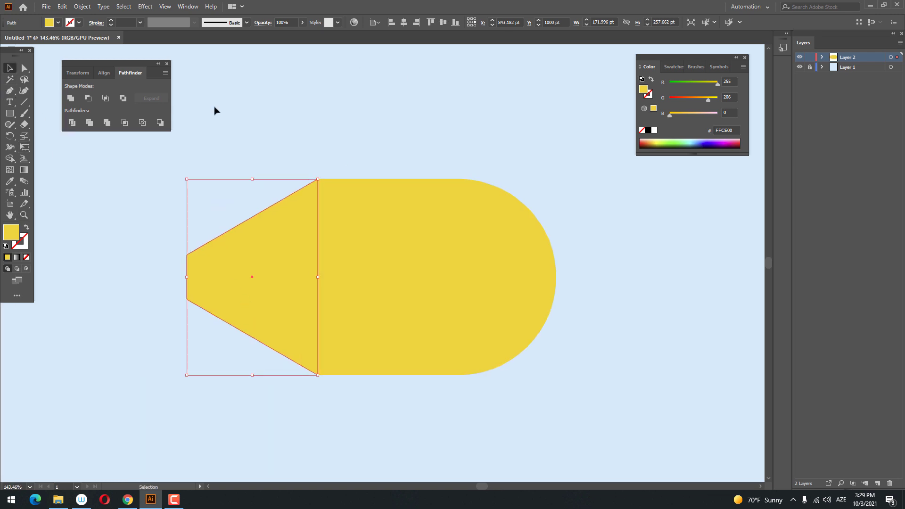
drag(217, 111, 340, 279)
click(71, 99)
- Round the corners at the taper's shoulders and narrow tip, and move the tip inward to make the shape about 457 pt wide
click(292, 144)
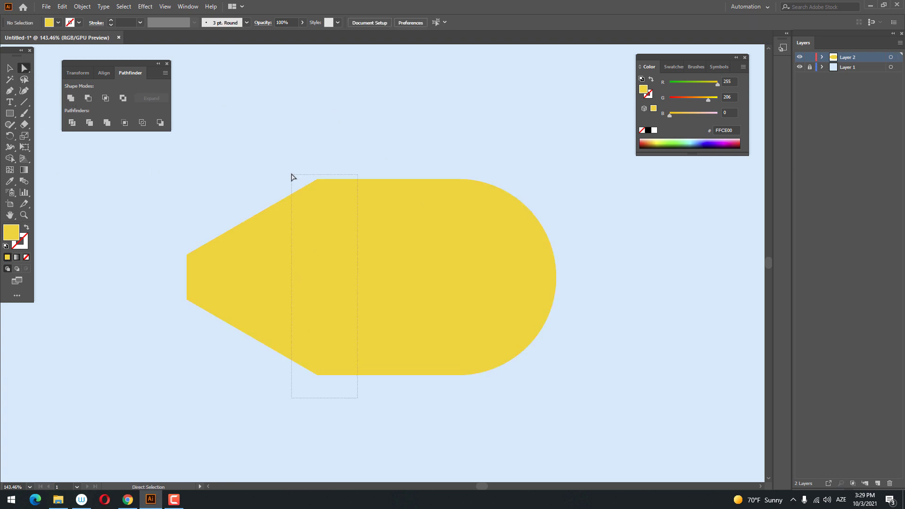
drag(292, 177, 292, 176)
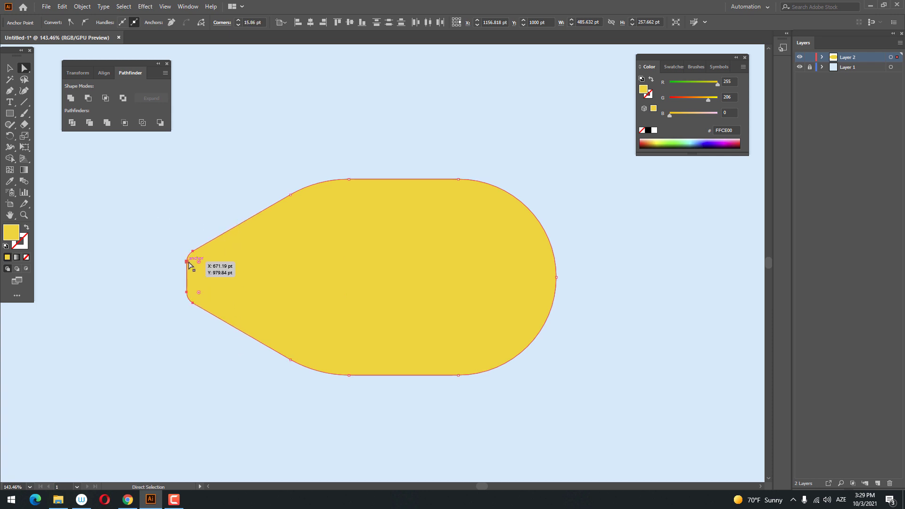
drag(189, 265, 208, 264)
key(ctrl+space)
drag(386, 217, 351, 231)
key(v)
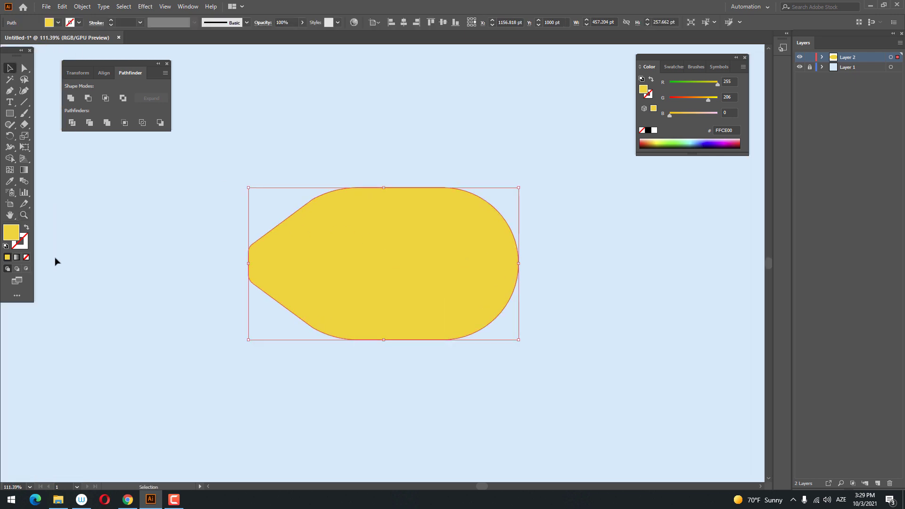
- Change the united shape's fill to orange FFAA00
double_click(11, 232)
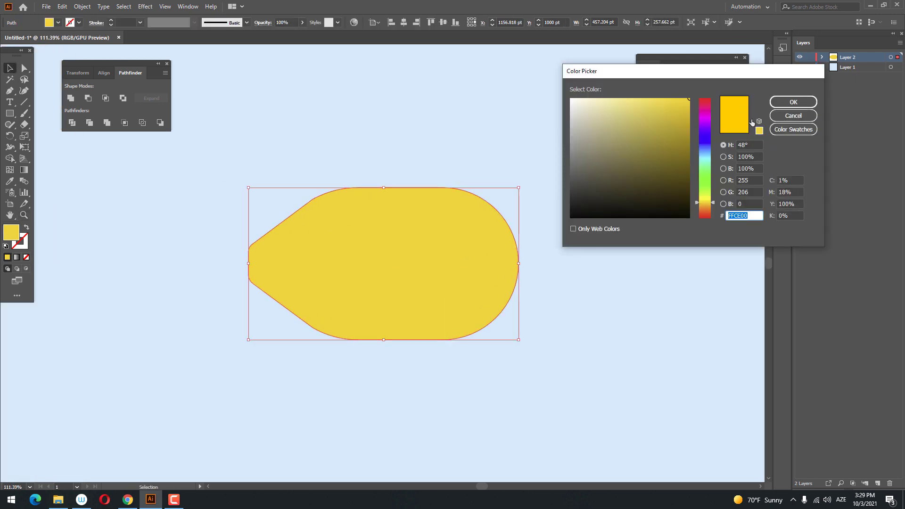
click(712, 203)
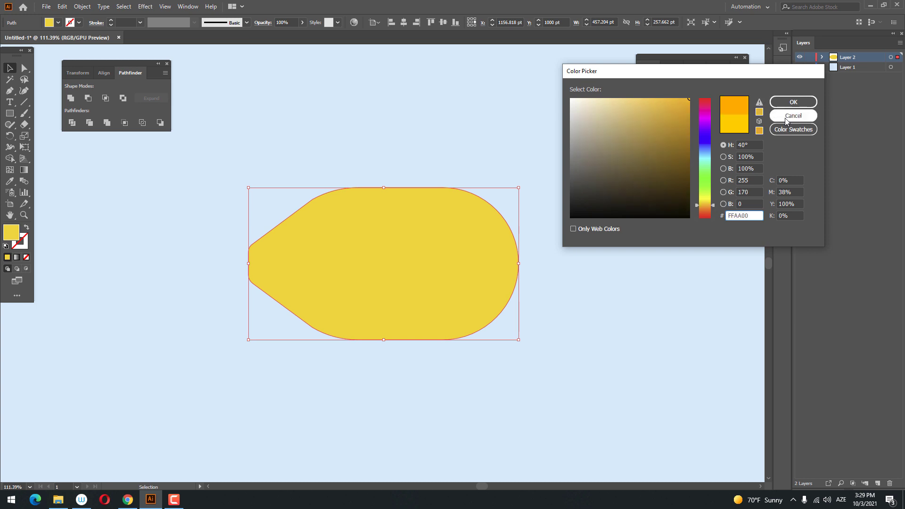
click(790, 103)
click(575, 105)
- Paste a copy of the orange shape directly in front and move it up about 10 pt
drag(545, 206, 551, 187)
drag(485, 193, 526, 228)
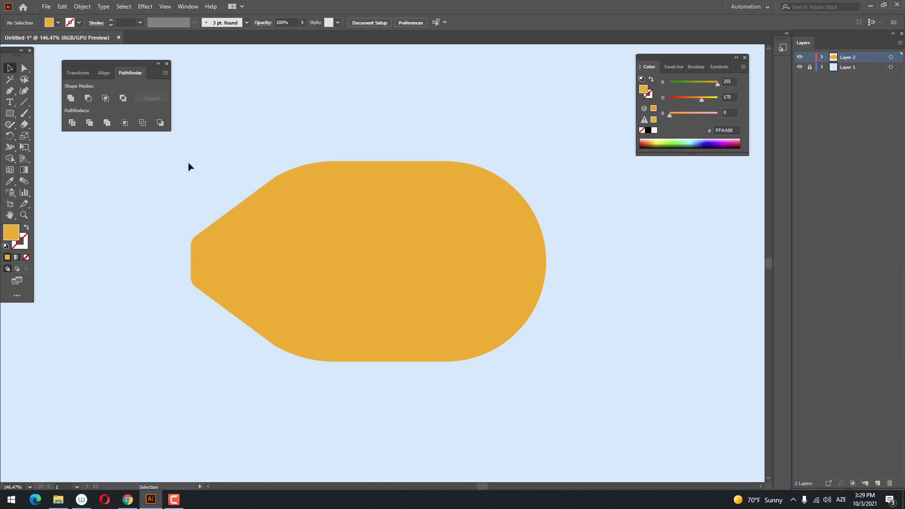
click(442, 309)
click(60, 7)
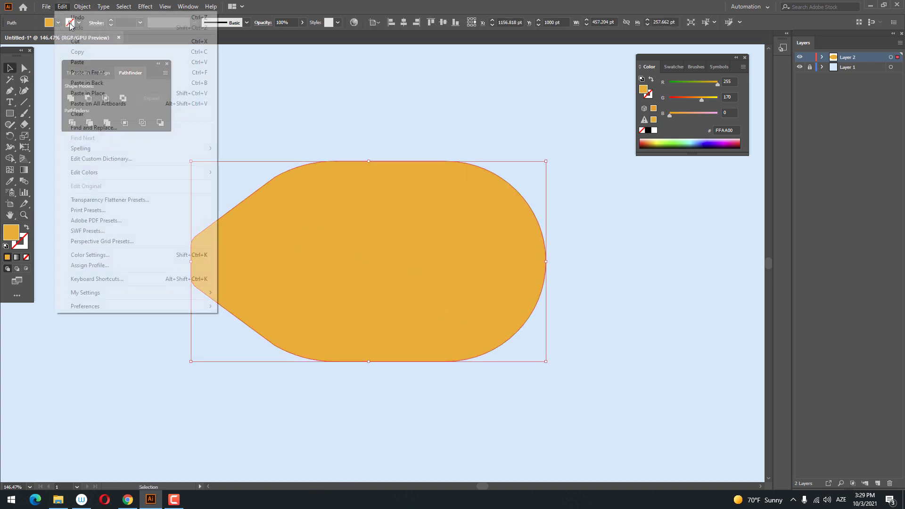
click(75, 51)
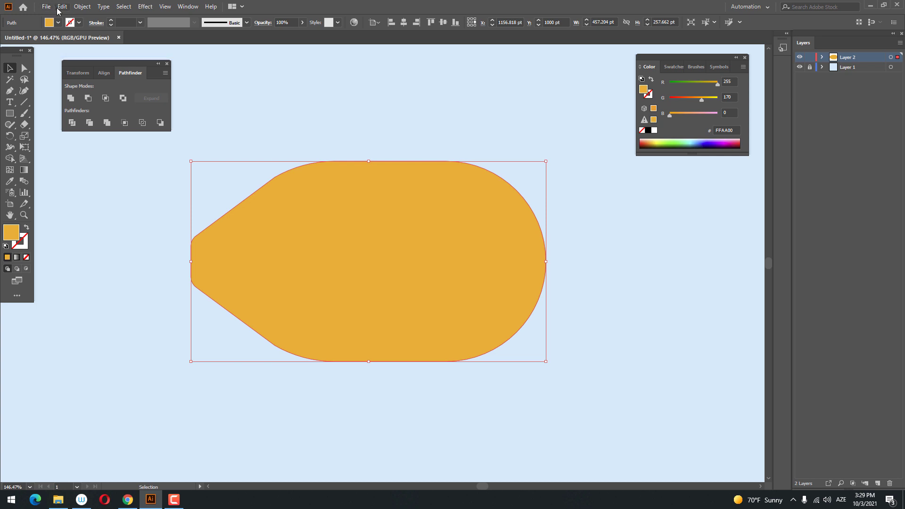
click(62, 6)
click(121, 72)
drag(309, 289, 320, 299)
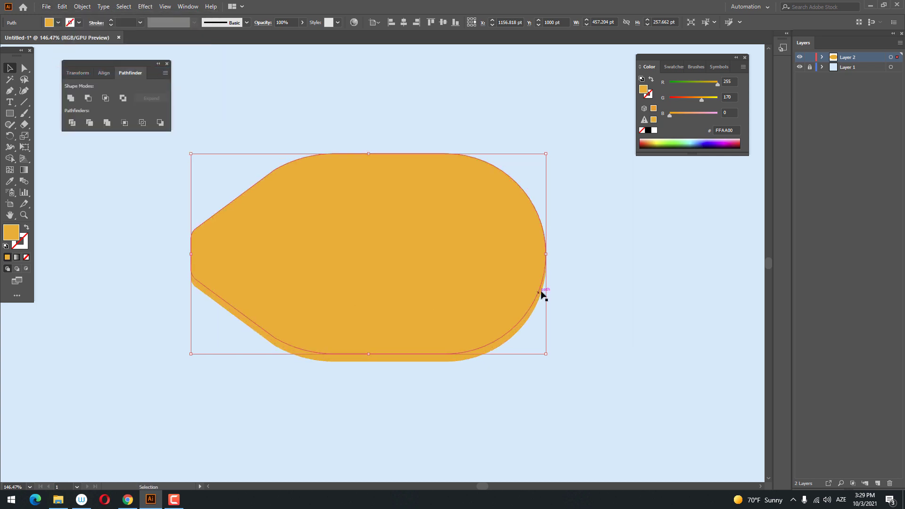
drag(546, 254, 552, 255)
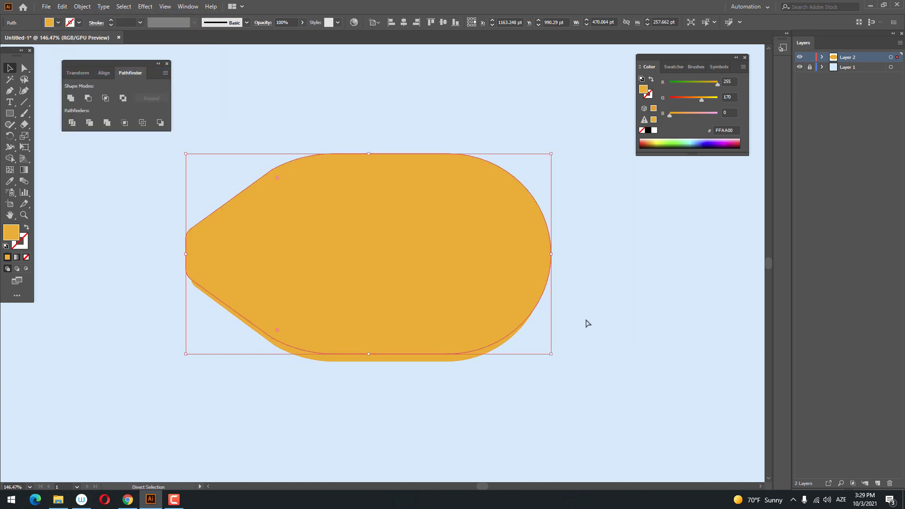
key(ctrl+z)
- Fill the front copy with the darker orange FF7F00
double_click(9, 234)
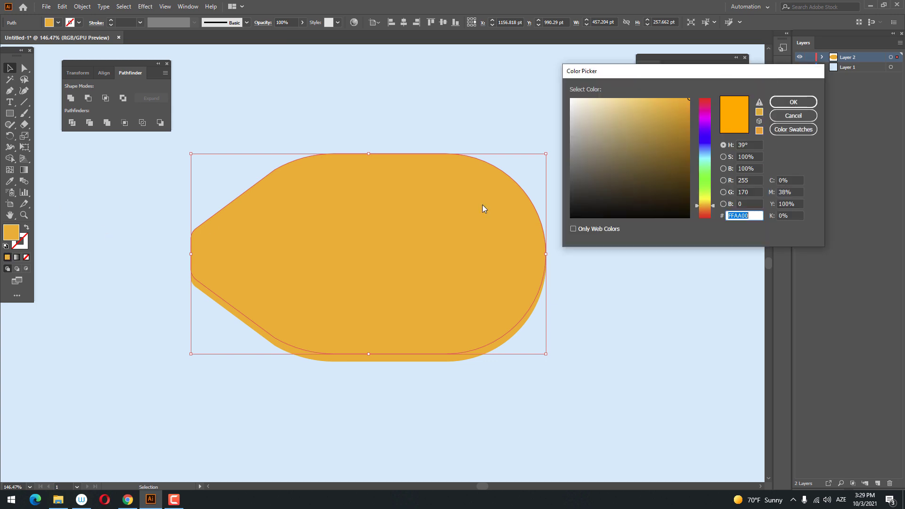
drag(713, 208, 713, 209)
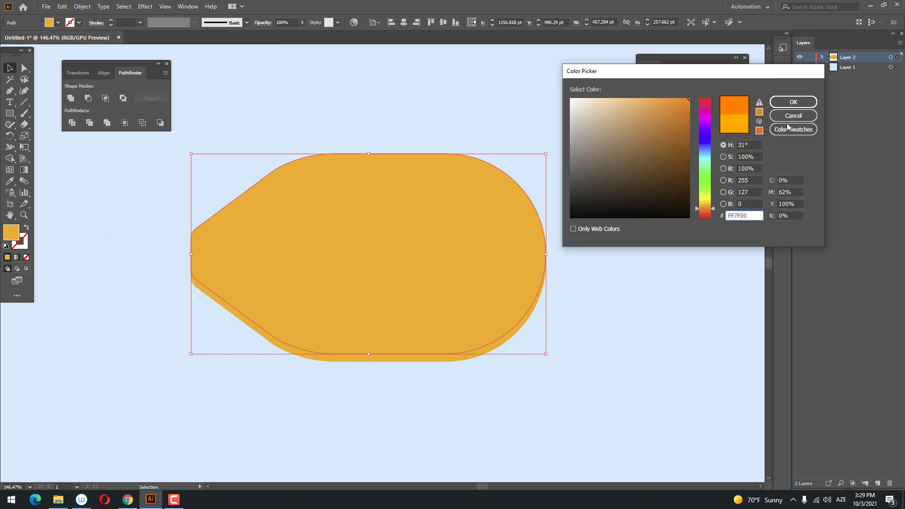
click(793, 102)
- Enlarge the dark orange copy to about 474 × 267 pt and shift it upward over the base shape
drag(546, 355, 559, 361)
drag(509, 298, 503, 280)
click(616, 375)
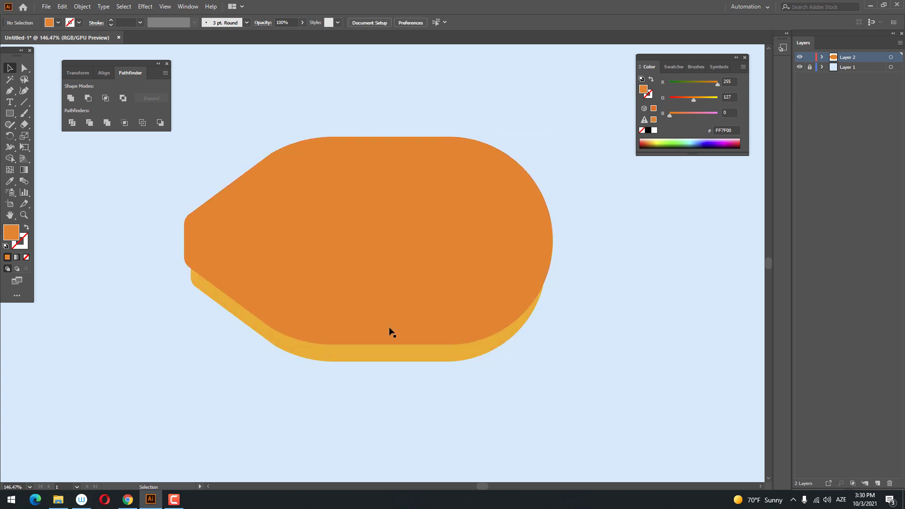
- Nudge the dark orange copy down until only a thin strip of the base shape shows along its lower edge
click(378, 316)
key(Down)
key(Down)
key(Down)
key(Down)
key(Down)
key(Down)
key(Down)
key(Down)
key(Down)
key(Down)
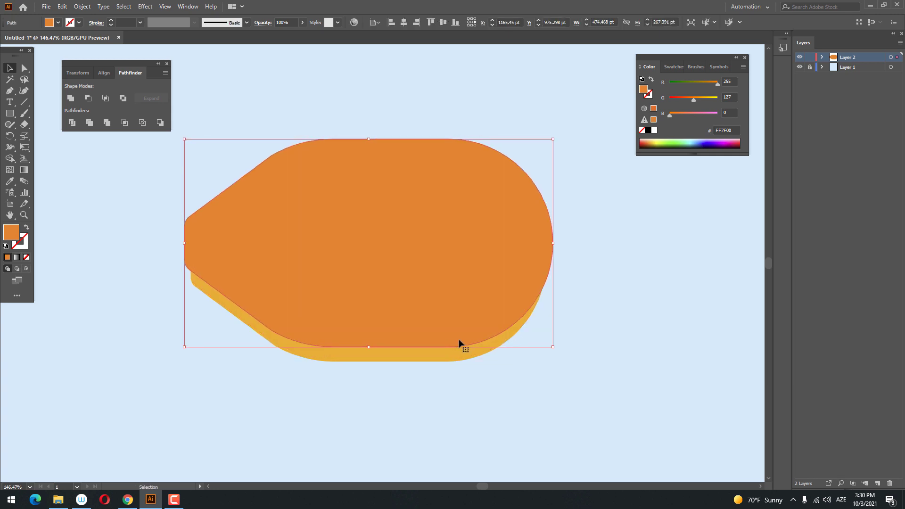
key(Down)
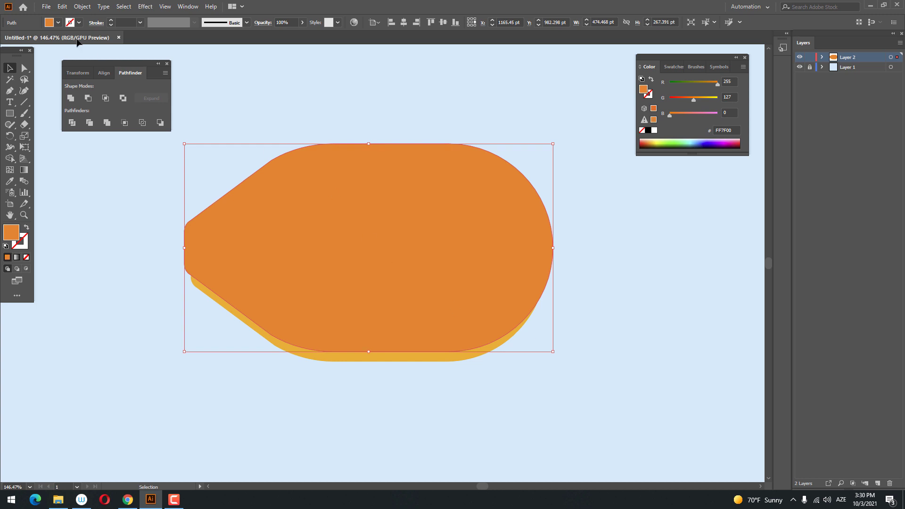
- Paste a second dark orange copy in front, raise it about 39 pt and widen it from its centre to about 530 pt
click(62, 7)
click(78, 52)
click(62, 6)
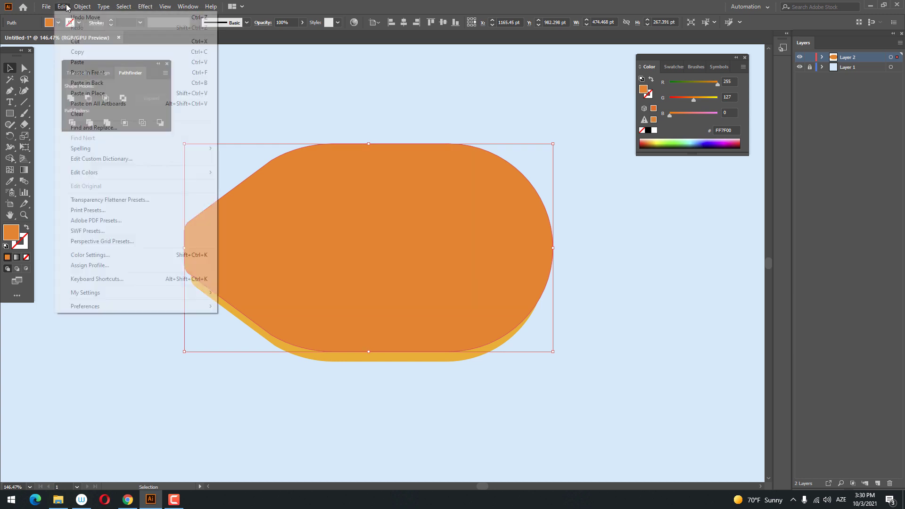
click(107, 73)
drag(398, 285, 395, 255)
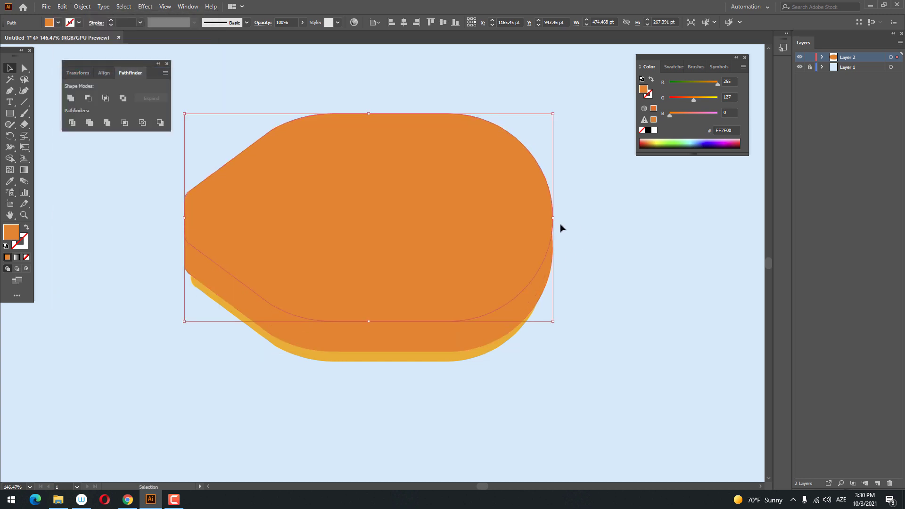
drag(553, 216, 574, 217)
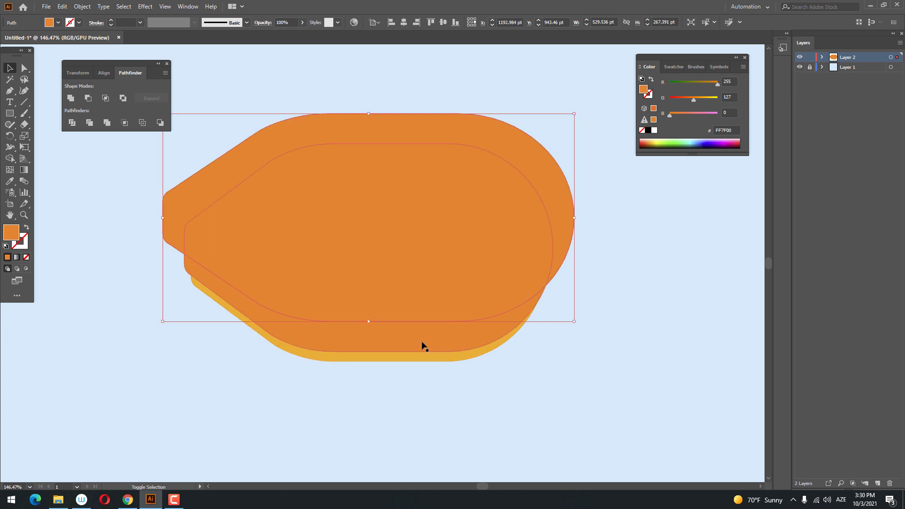
- Divide the two overlapping dark orange shapes with Pathfinder and ungroup the resulting pieces
drag(422, 346, 422, 347)
click(71, 123)
right_click(358, 239)
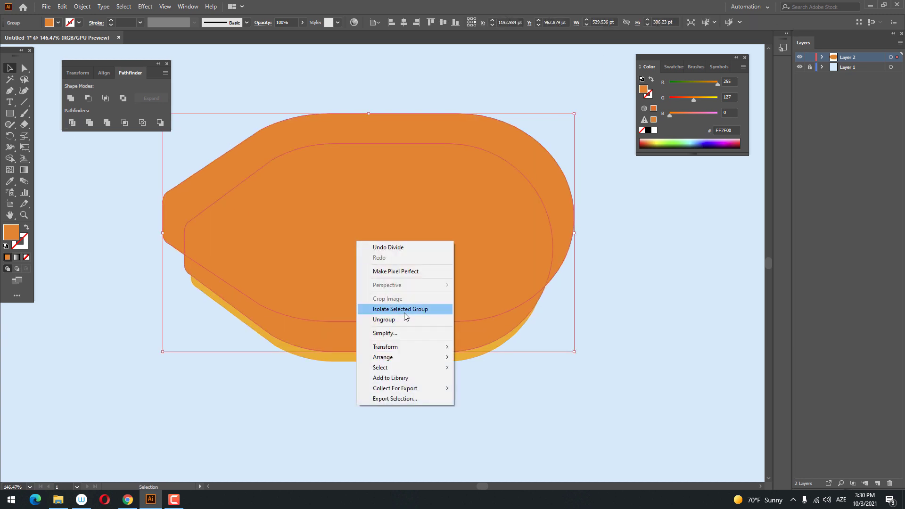
click(402, 321)
- Delete the upper dark orange pieces, keeping only the curved band along the lower side
click(521, 288)
shift+click(558, 188)
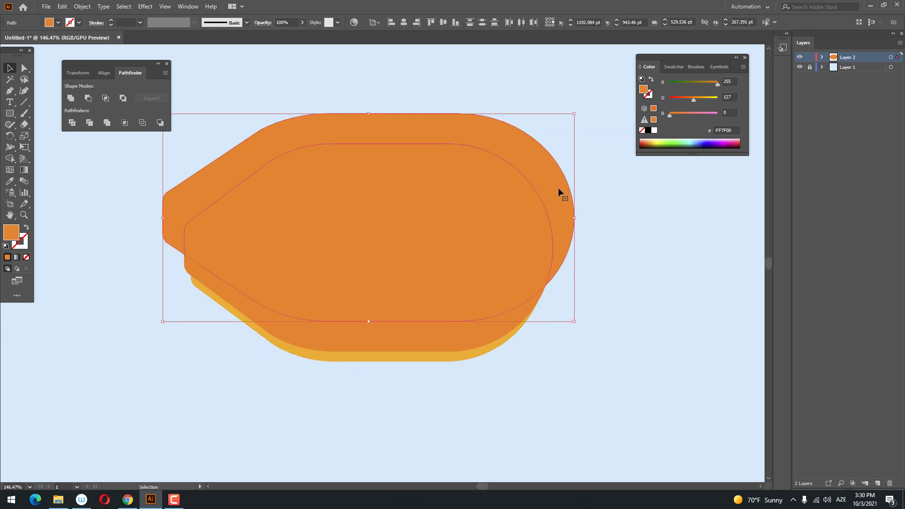
key(Delete)
- Divide the orange body and the darker curved band with Pathfinder and ungroup the resulting pieces
click(482, 273)
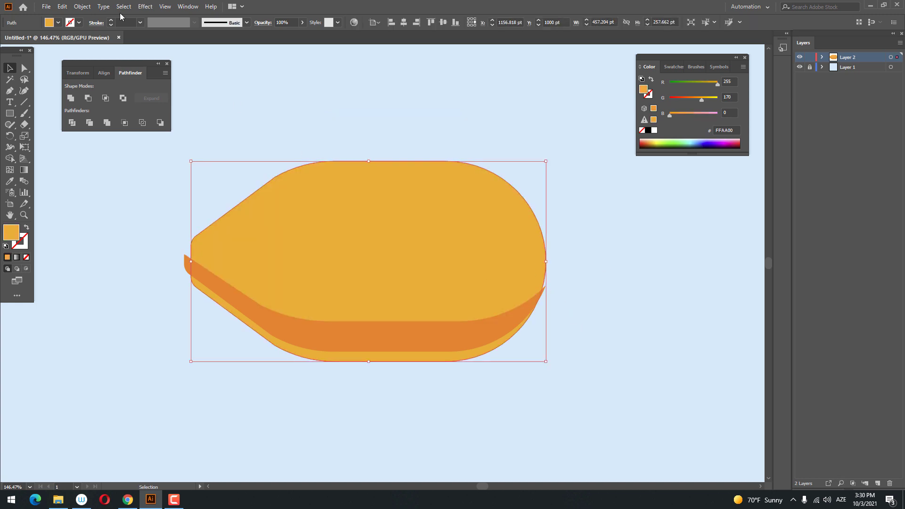
drag(589, 347, 470, 275)
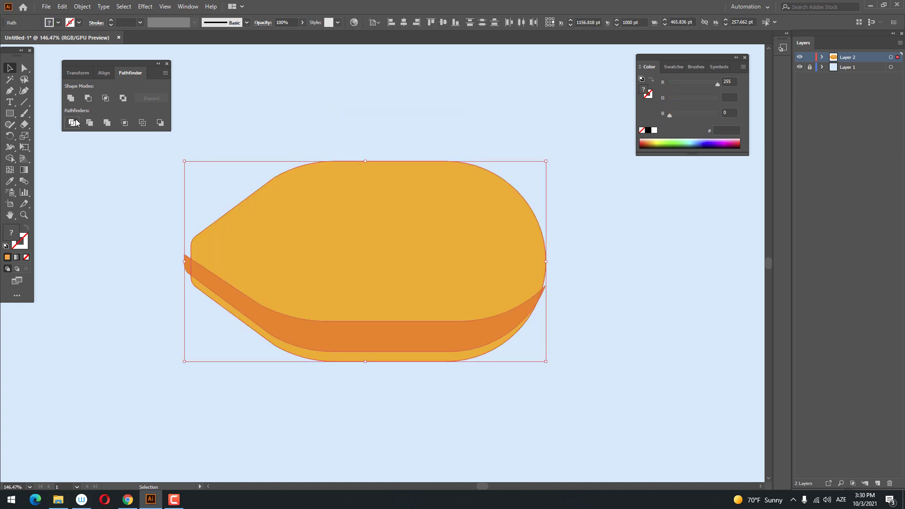
click(73, 123)
right_click(413, 271)
click(471, 346)
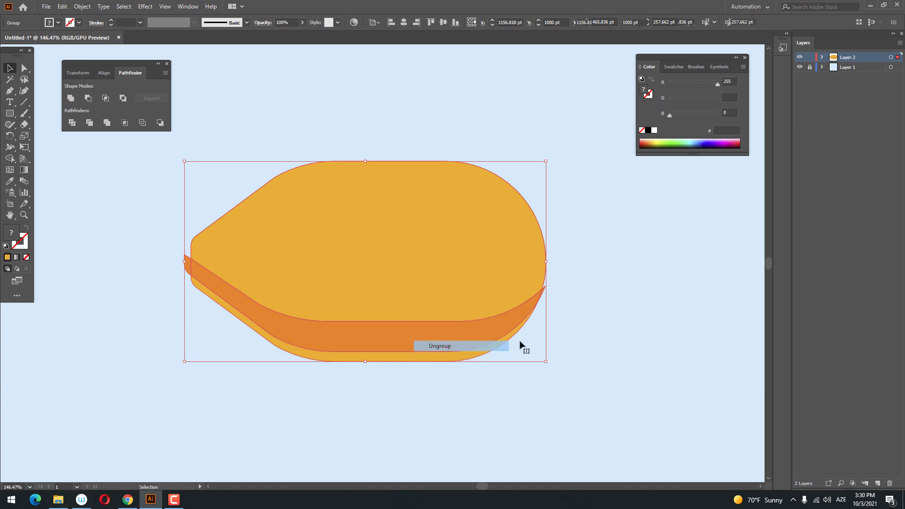
- Delete the dark orange slivers that stick out past both ends of the body
click(546, 298)
click(546, 293)
shift+click(184, 258)
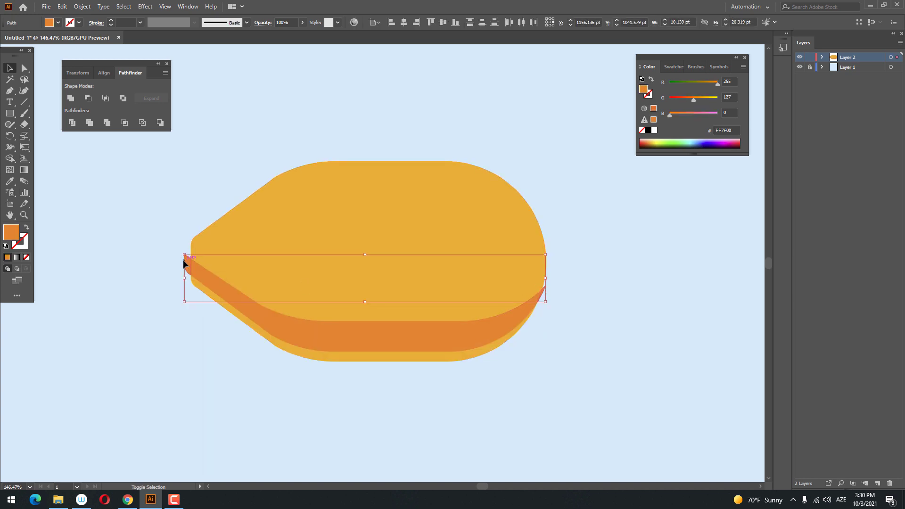
key(Delete)
- Draw a circle about 110 pt in diameter on the wide, rounded half of the orange body
key(z)
drag(413, 351, 395, 337)
key(space)
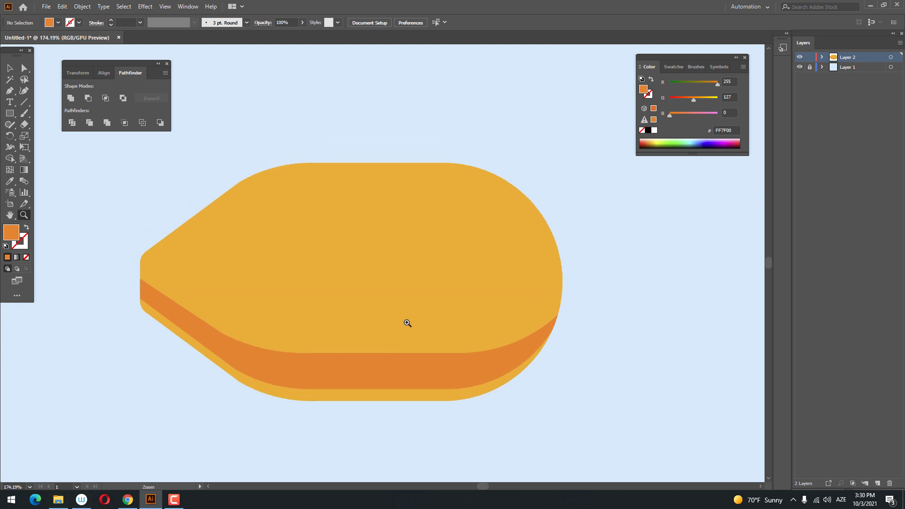
right_click(8, 113)
click(39, 136)
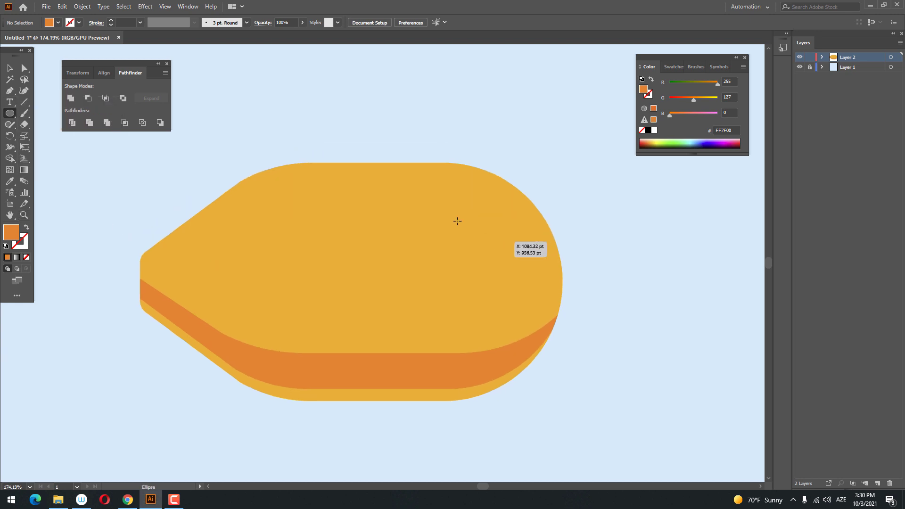
drag(433, 211, 482, 297)
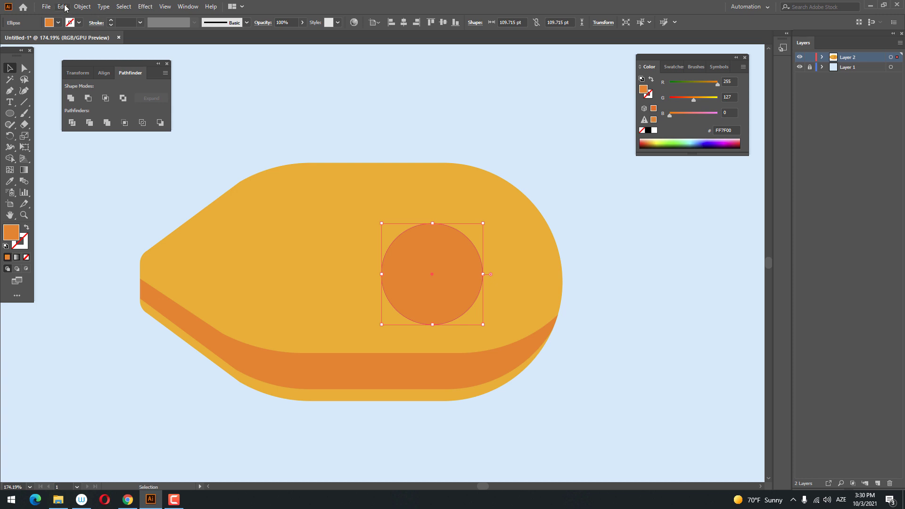
- Fill the circle with the pale cream colour FFF8DC
key(z)
drag(456, 338, 438, 364)
click(12, 71)
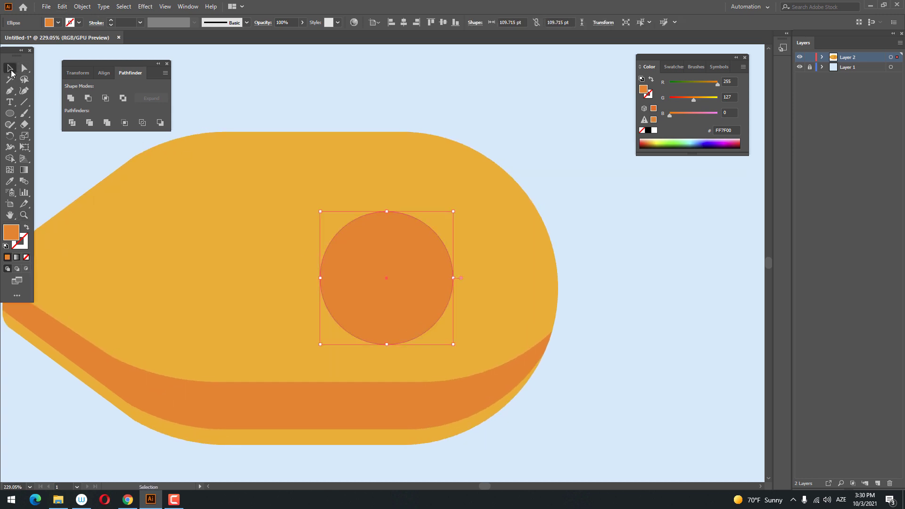
click(63, 7)
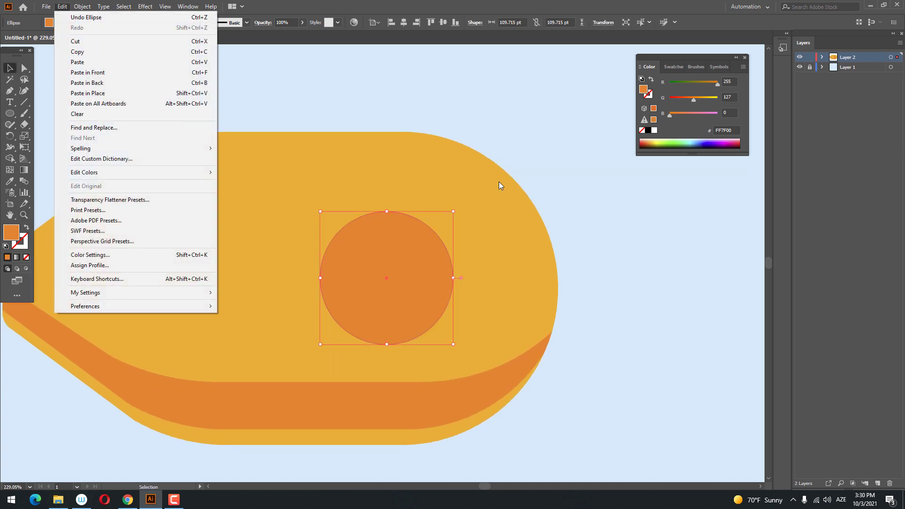
key(Escape)
double_click(7, 231)
drag(594, 122, 586, 98)
drag(706, 208, 706, 202)
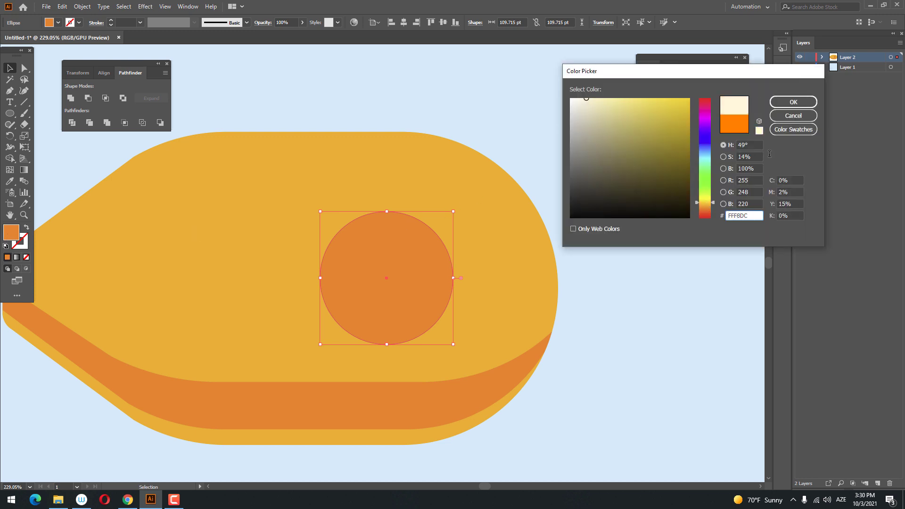
click(793, 102)
- Paste a copy of the circle in front and scale it from its centre to about 92 pt
click(61, 6)
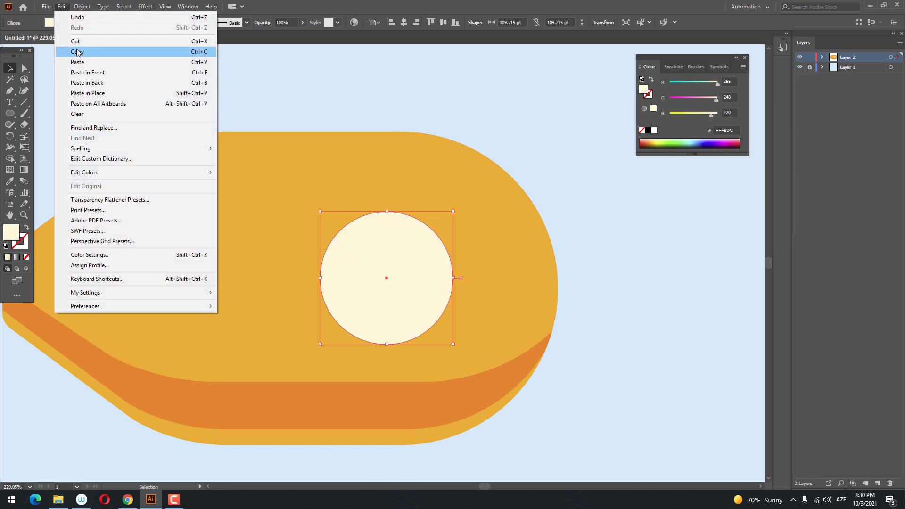
click(77, 52)
click(62, 6)
click(90, 61)
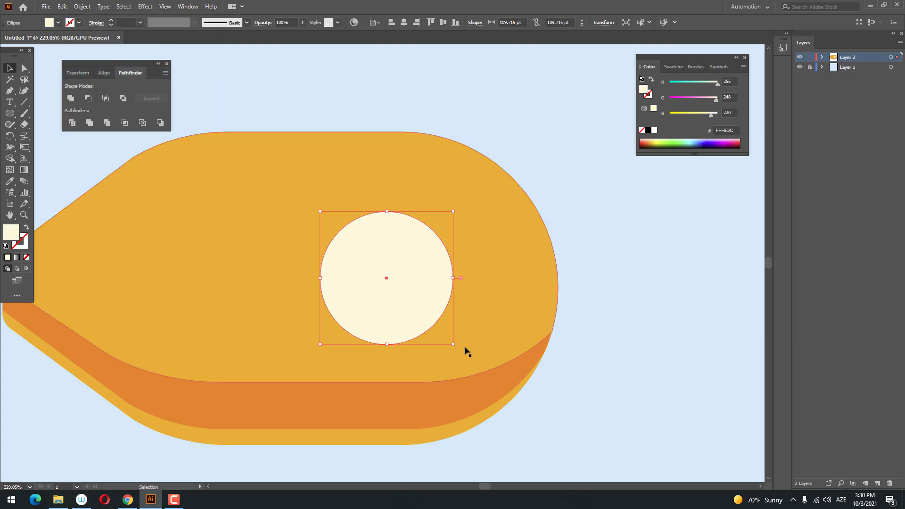
drag(453, 345, 443, 339)
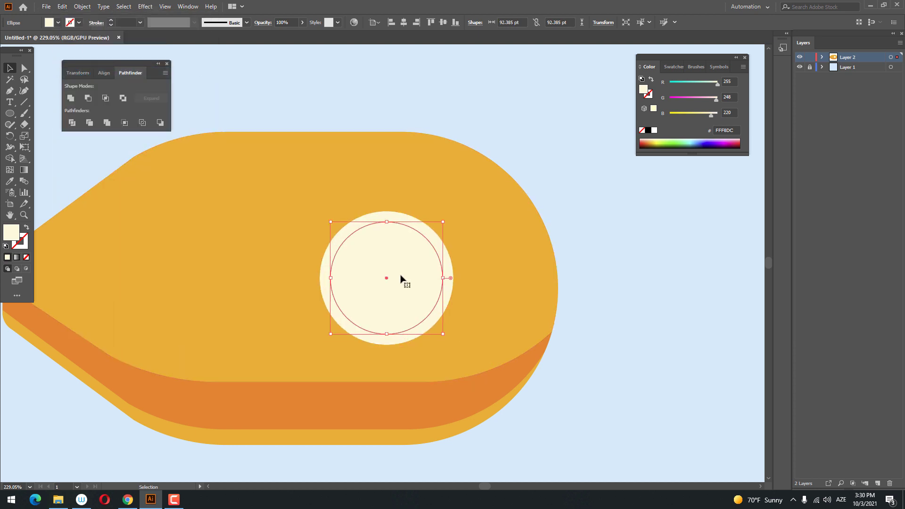
- Fill the inner circle with the light blue colour AFD2EF
key(z)
click(395, 265)
double_click(13, 236)
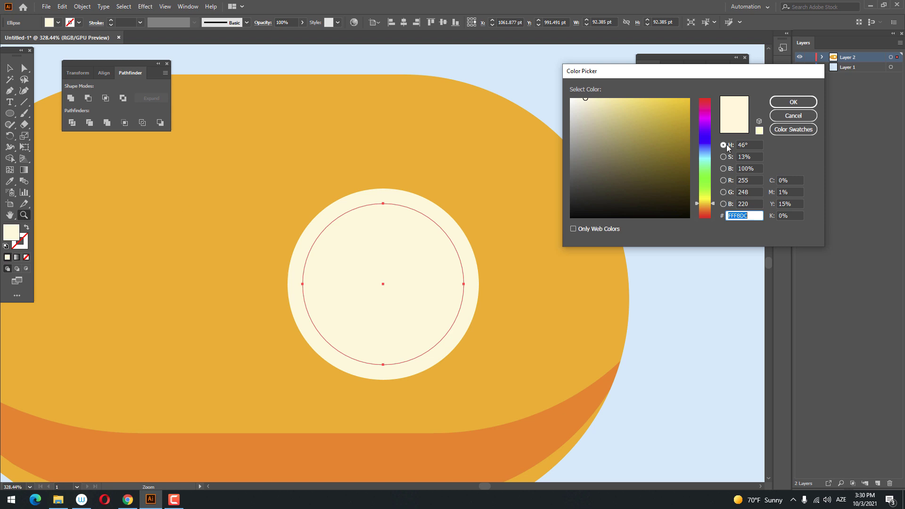
click(705, 147)
click(601, 106)
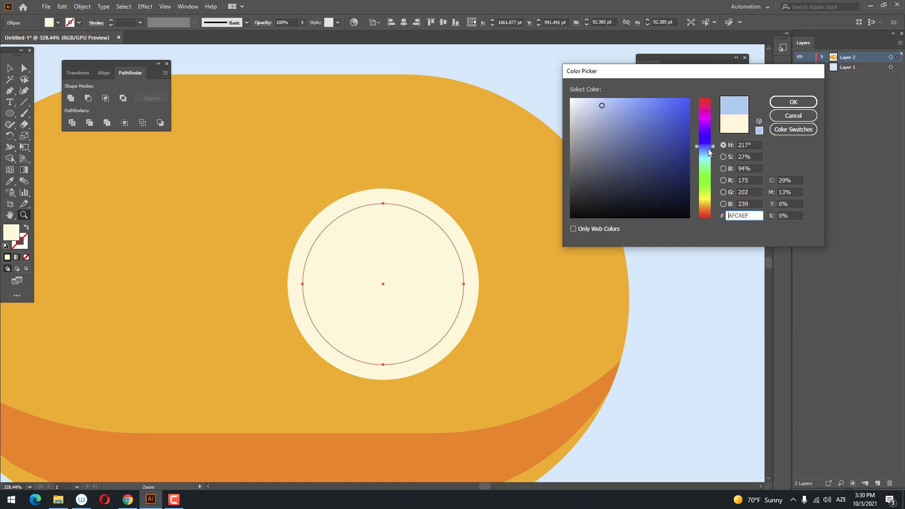
click(708, 149)
click(791, 102)
- Shrink the blue inner circle from its centre to about 90 pt
drag(571, 165, 560, 242)
click(10, 69)
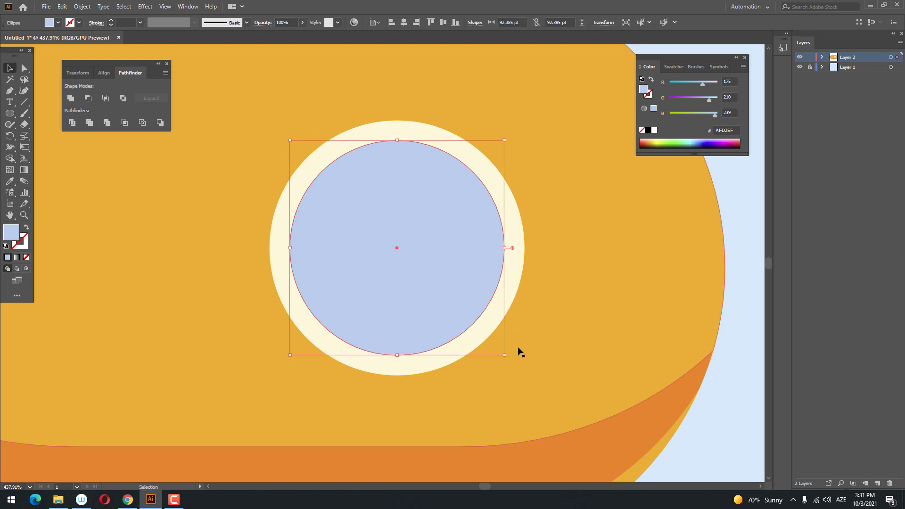
mouse_move(506, 356)
mouse_down()
mouse_move(511, 347)
mouse_move(502, 352)
mouse_up()
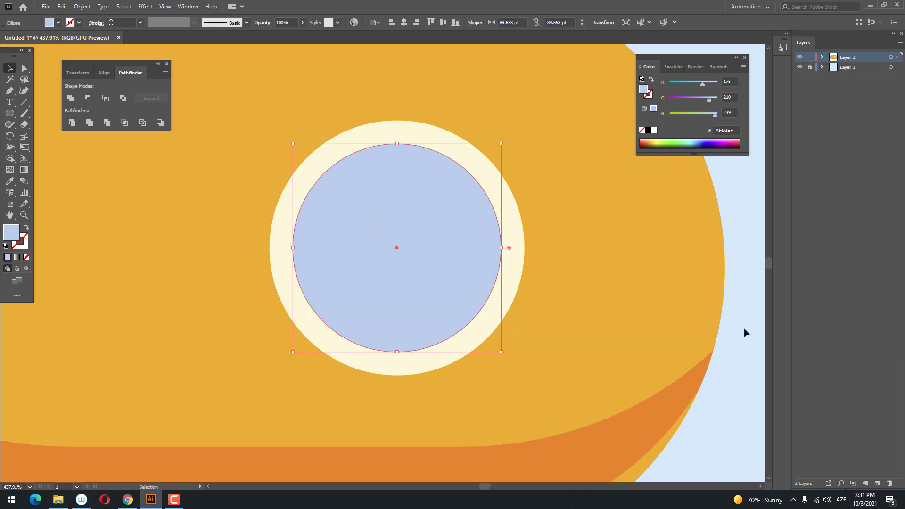
- Change the outer circle's fill to the light warm gray E0DCD1
click(705, 340)
drag(706, 340, 632, 276)
click(414, 151)
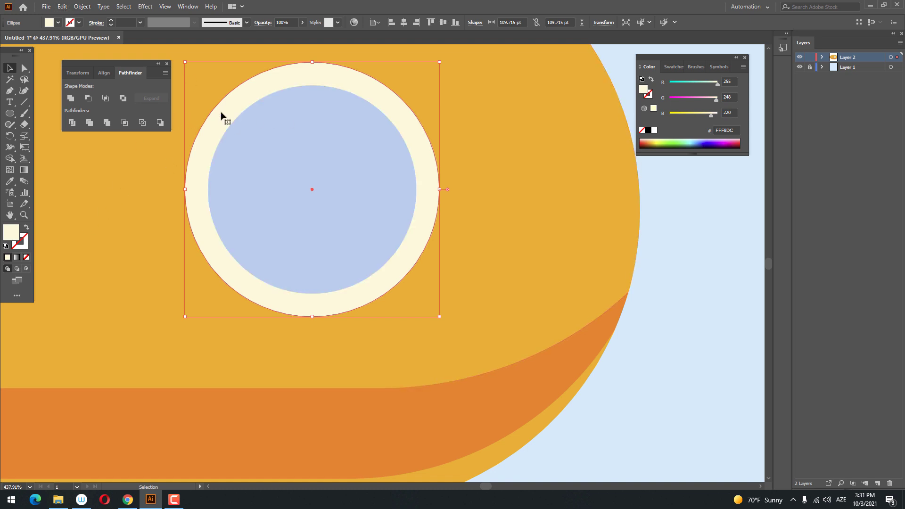
double_click(11, 231)
click(578, 112)
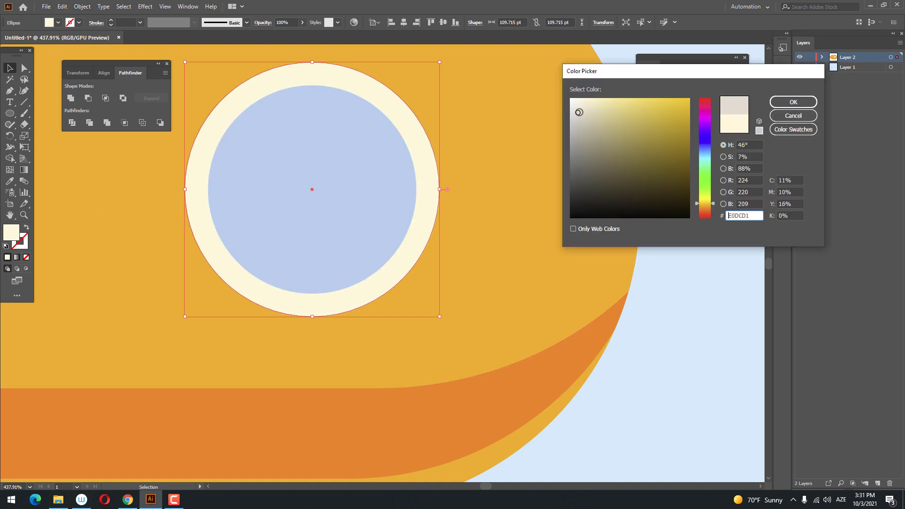
click(791, 107)
- Change the inner circle's fill to the stronger blue 8CB6F4
key(z)
drag(553, 166, 502, 319)
click(10, 68)
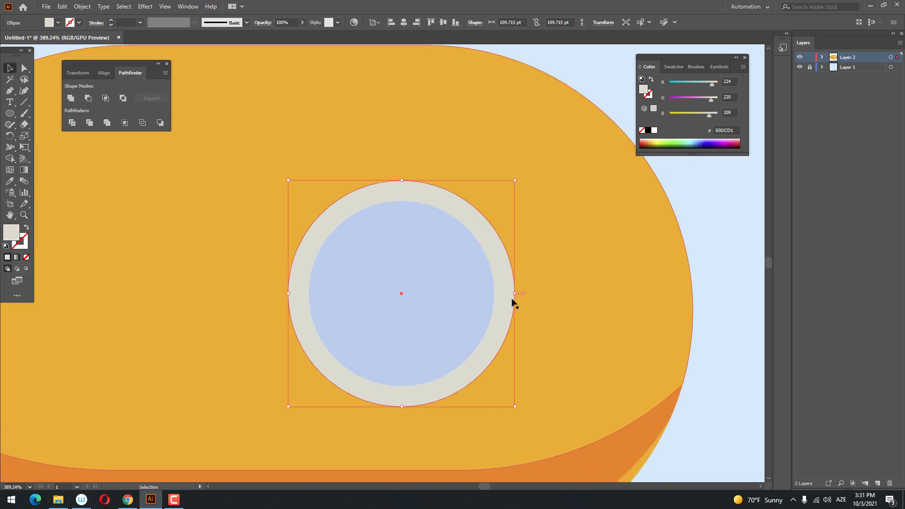
click(447, 302)
double_click(12, 232)
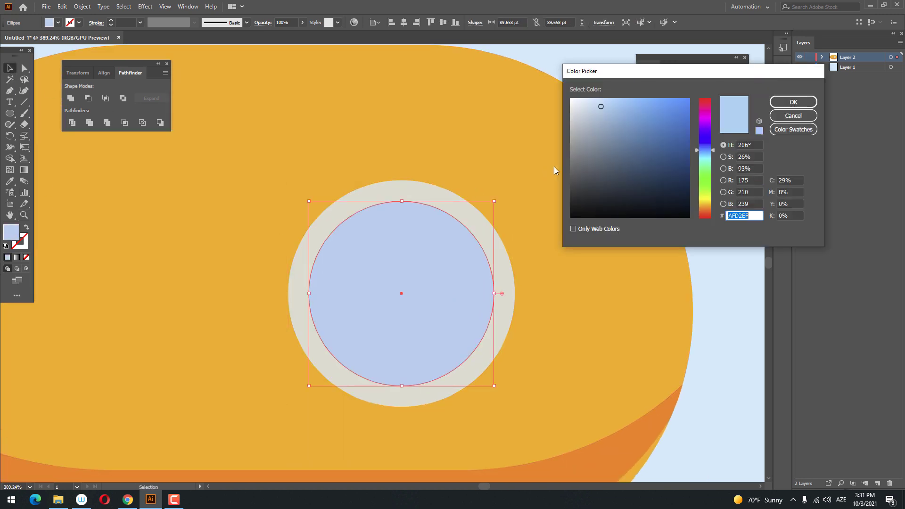
click(621, 103)
drag(705, 150, 705, 146)
click(796, 104)
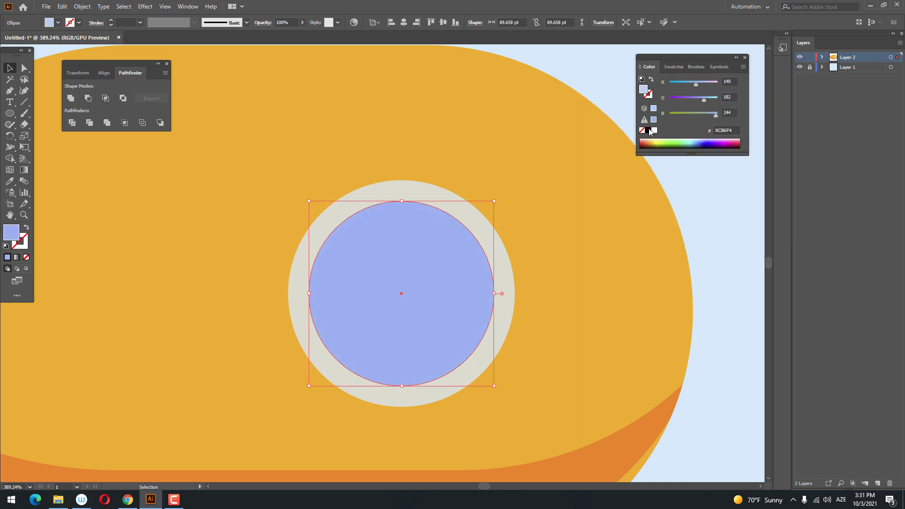
- Try moving the gray outer circle slightly down and undo the move
key(z)
drag(454, 186, 488, 325)
key(v)
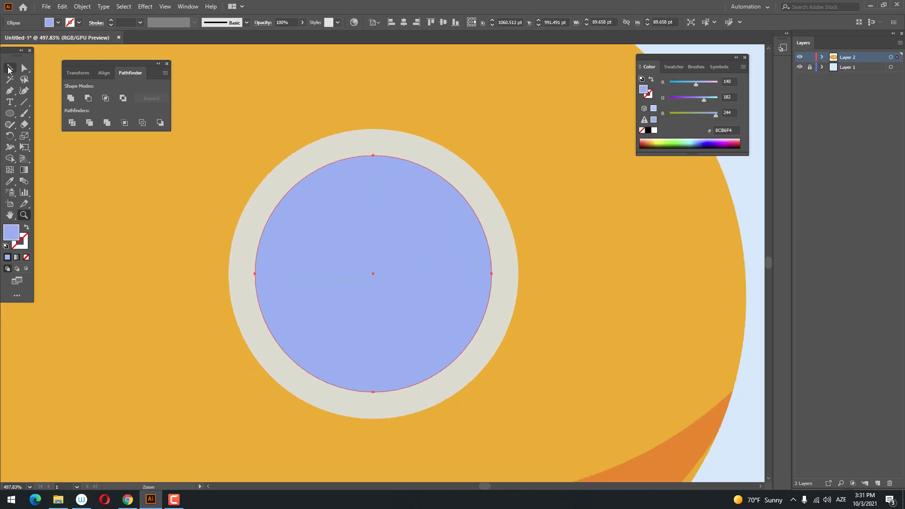
click(360, 147)
click(62, 7)
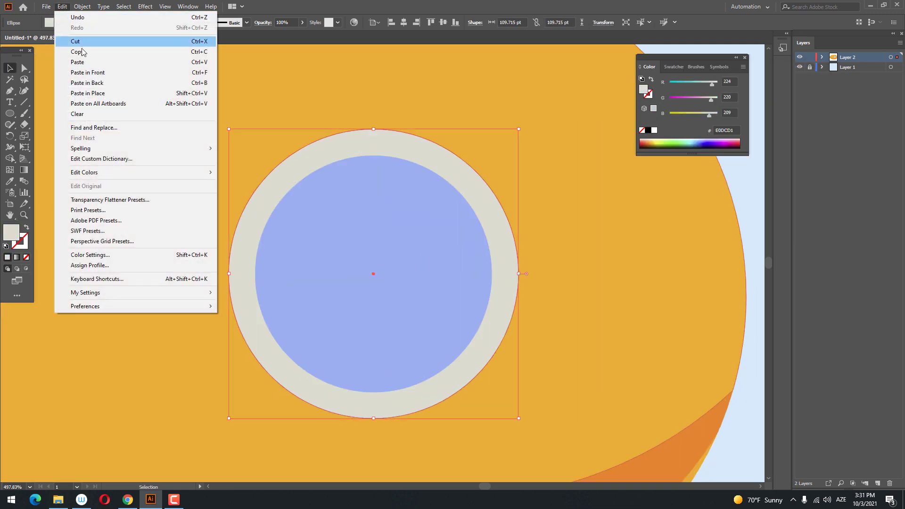
click(70, 49)
drag(433, 159, 433, 159)
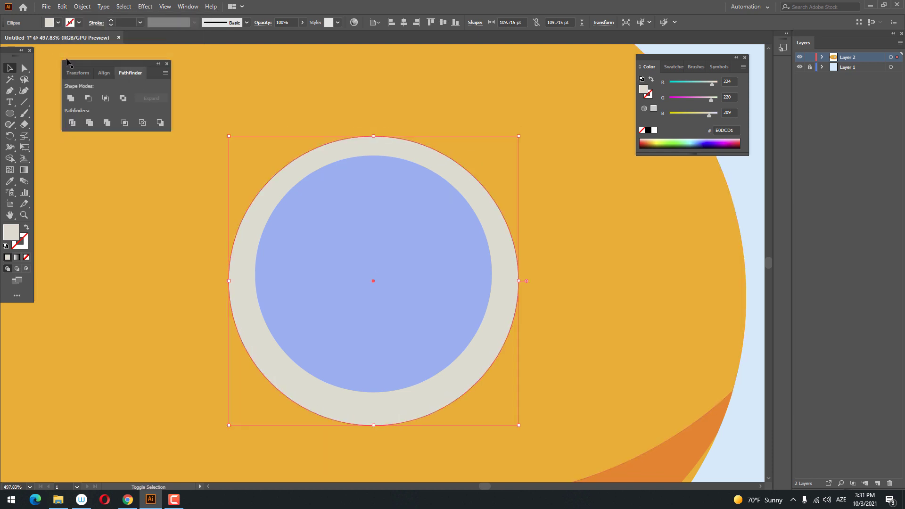
key(ctrl+z)
- Paste a copy of the gray outer circle in front and scale it from its centre to about 106 pt
click(62, 7)
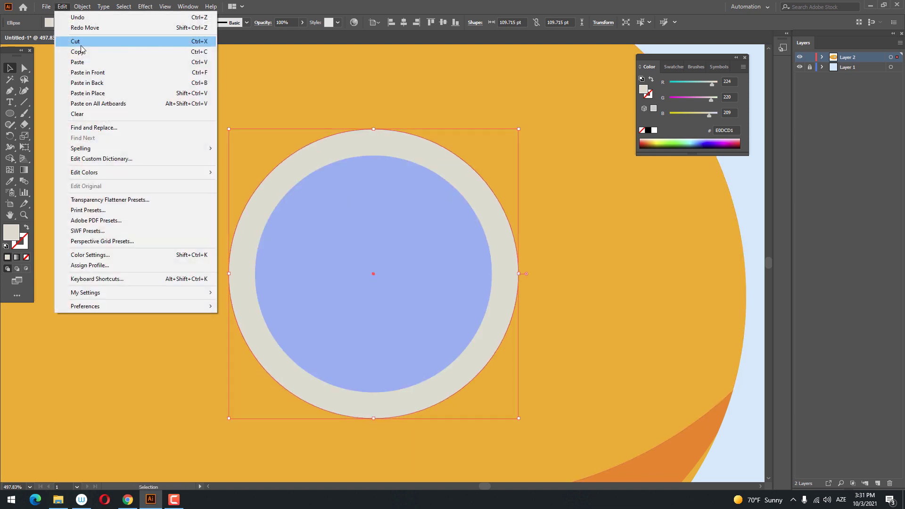
click(77, 51)
click(63, 7)
click(87, 72)
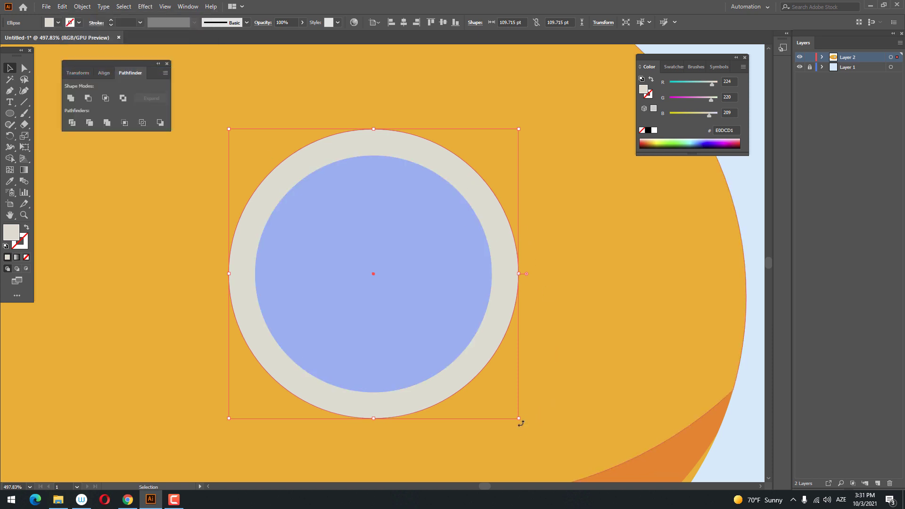
drag(518, 419, 513, 414)
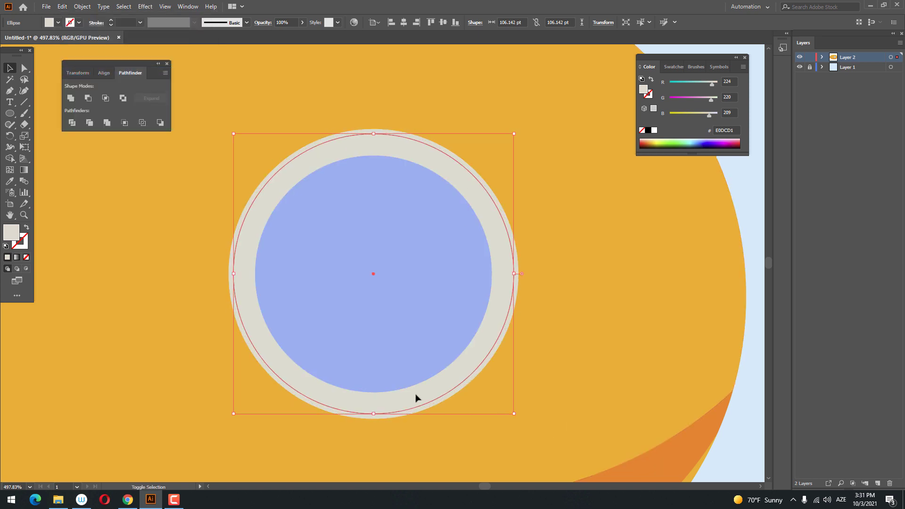
- Fill the scaled middle circle with the near-white colour FFFEFD
double_click(13, 238)
drag(577, 114, 574, 99)
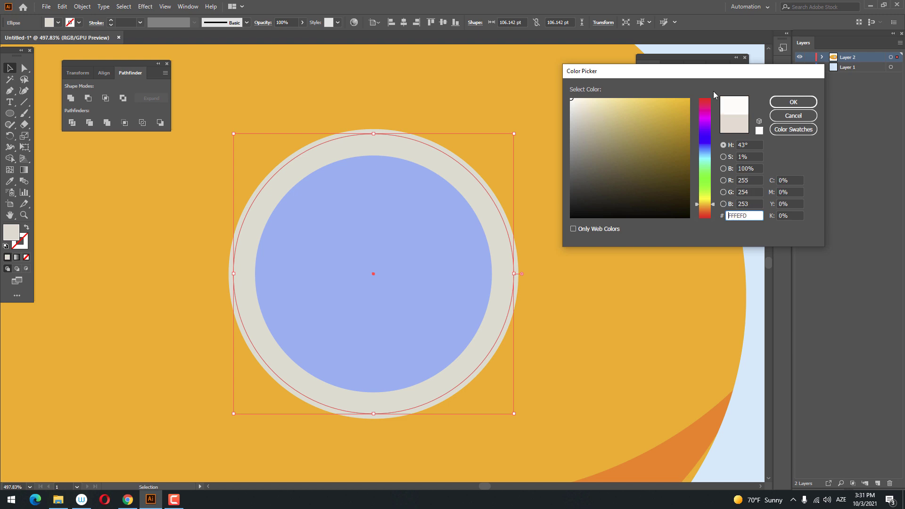
click(793, 102)
- Shrink the white and blue circles from their centres to leave a wider gray rim around them
key(z)
drag(447, 172, 420, 188)
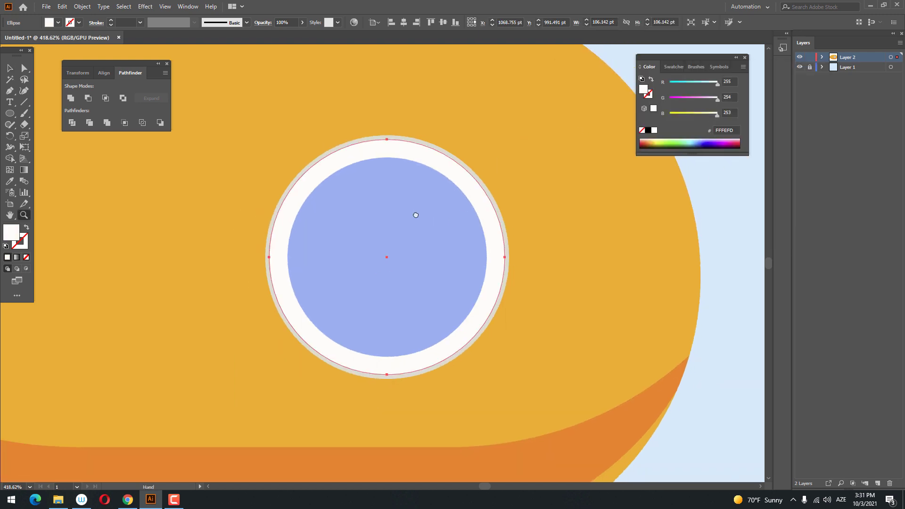
drag(447, 249, 349, 231)
drag(438, 207, 419, 257)
key(v)
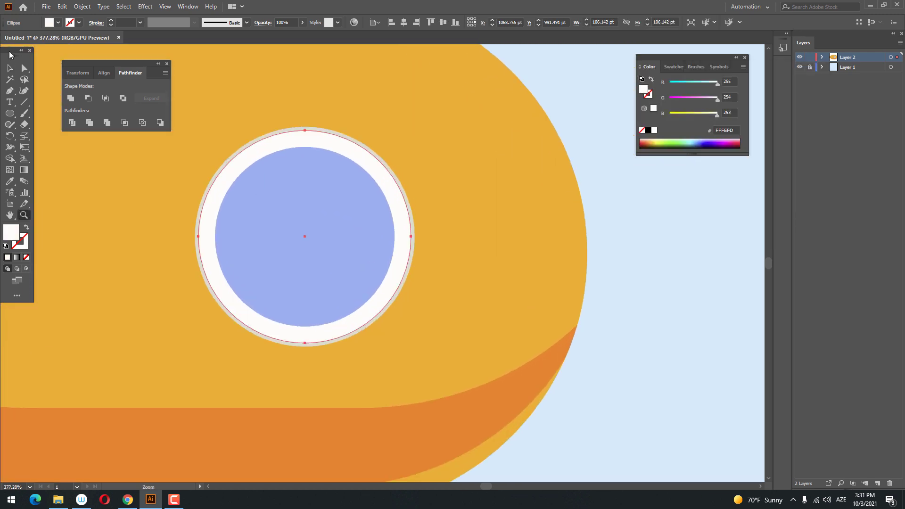
drag(412, 342, 389, 320)
click(365, 301)
click(626, 313)
- Paste a copy of the gray outer circle in front and shift one of the two straight up, leaving the lower one selected
key(z)
drag(626, 313, 408, 274)
click(10, 69)
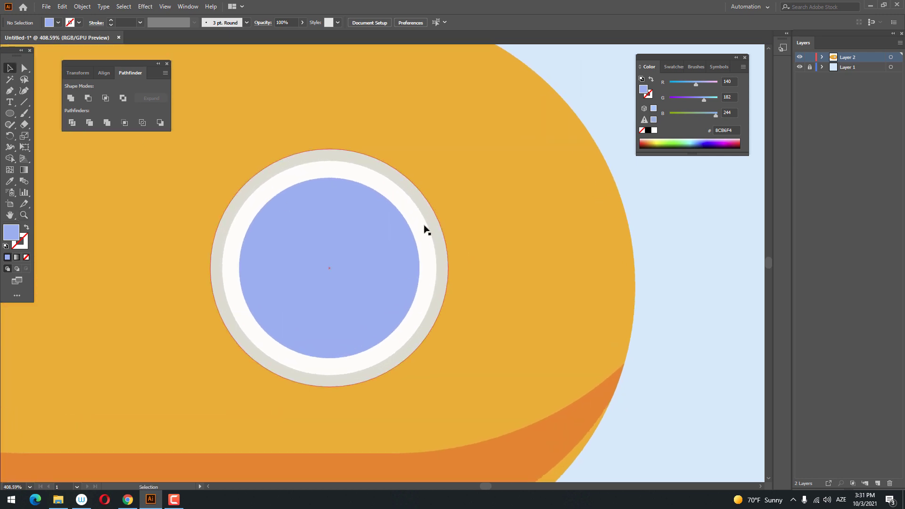
click(436, 237)
click(62, 6)
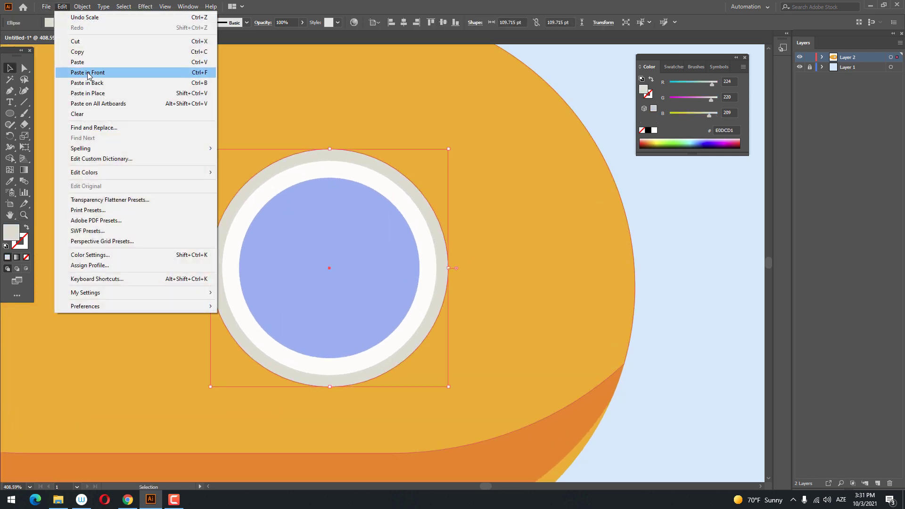
click(78, 52)
click(62, 6)
click(87, 70)
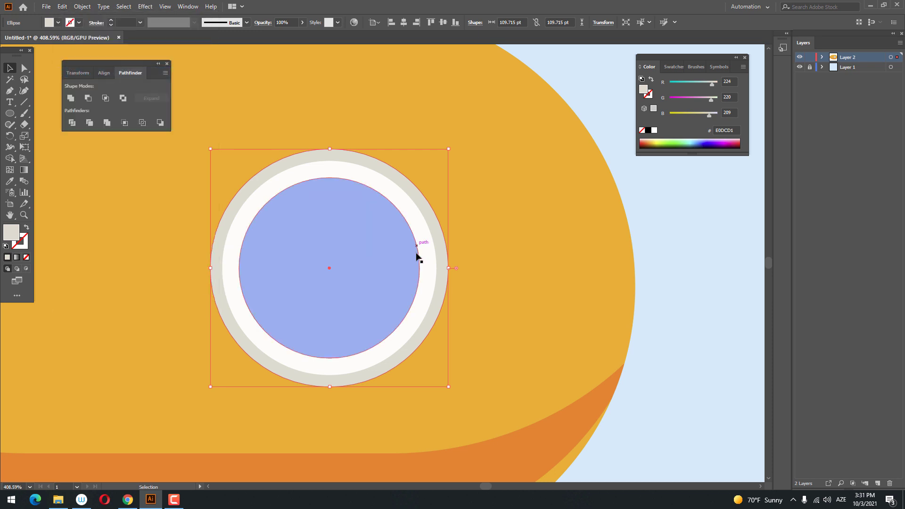
drag(442, 279, 440, 245)
click(440, 303)
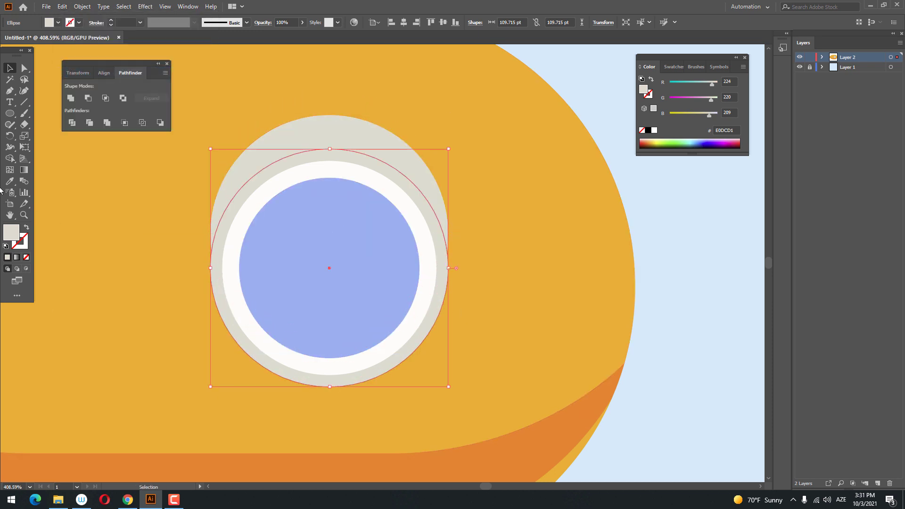
- Fill the lower of the two large gray circles with a darker warm gray
double_click(14, 236)
click(579, 128)
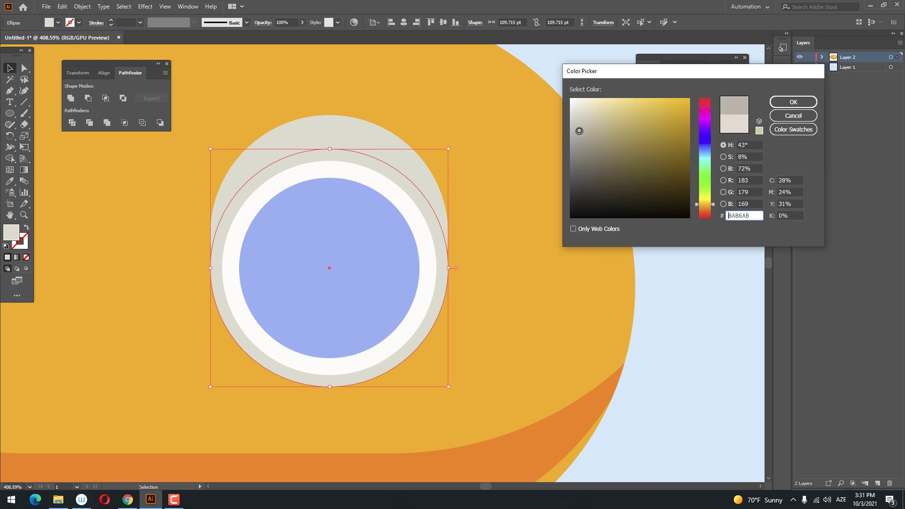
click(796, 101)
- Divide the two overlapping gray circles, ungroup the pieces and delete the crescent projecting above the window frame
shift+click(440, 196)
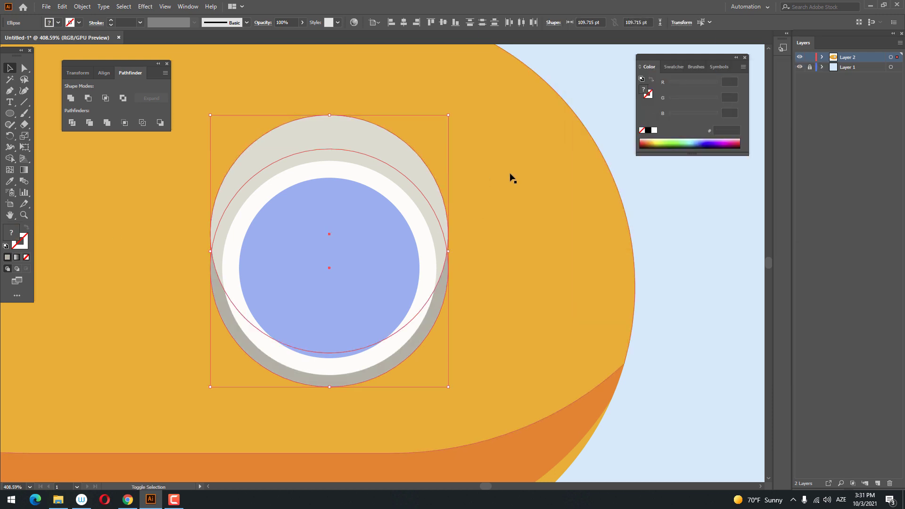
click(71, 122)
right_click(401, 173)
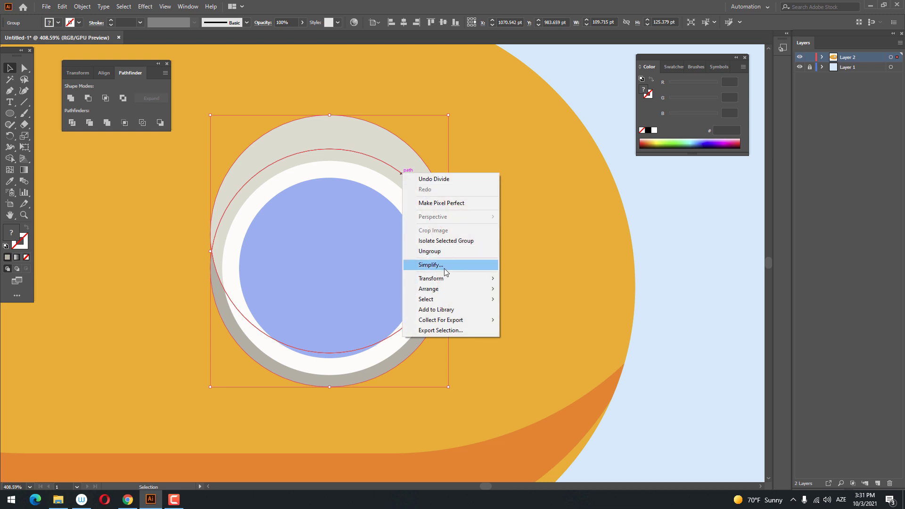
click(447, 252)
click(384, 141)
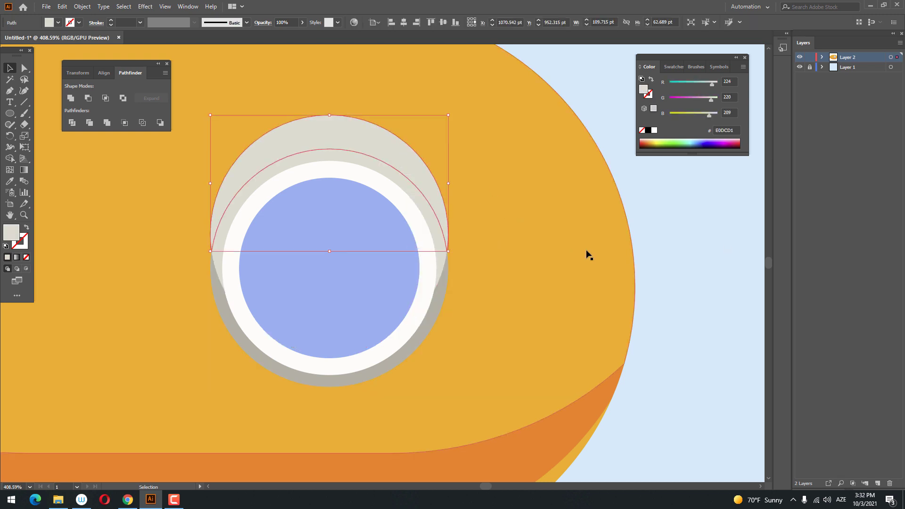
click(641, 263)
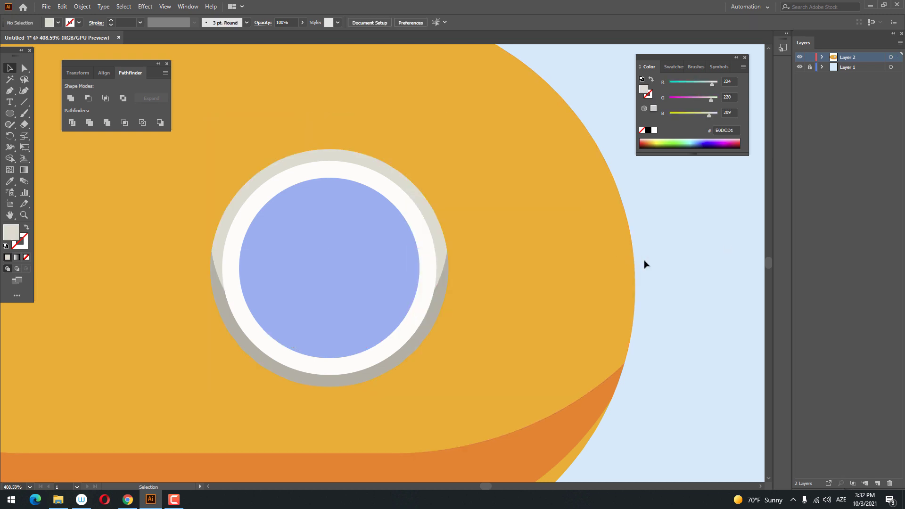
- Paste a copy of the white circle in front and shift it straight down, level with the blue circle's upper edge
click(430, 289)
click(62, 7)
click(77, 52)
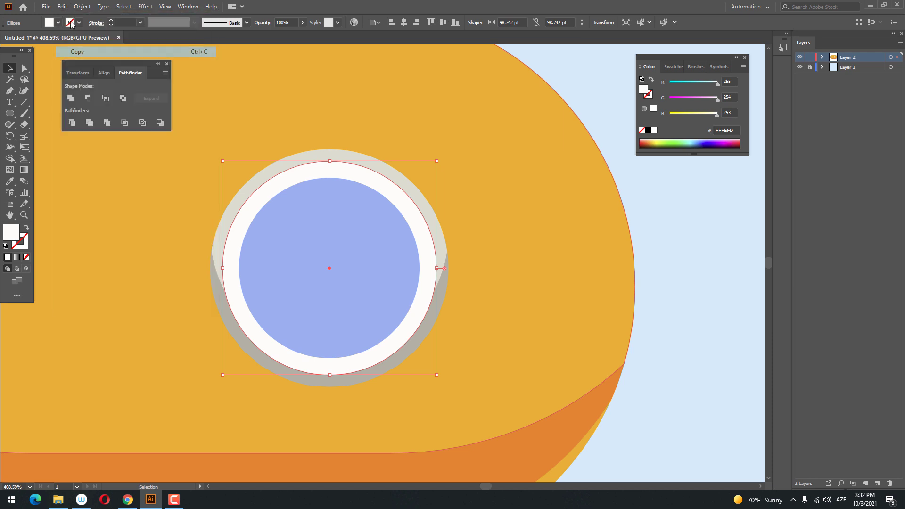
click(61, 7)
mouse_move(421, 208)
mouse_down()
mouse_move(404, 208)
mouse_move(407, 217)
mouse_up()
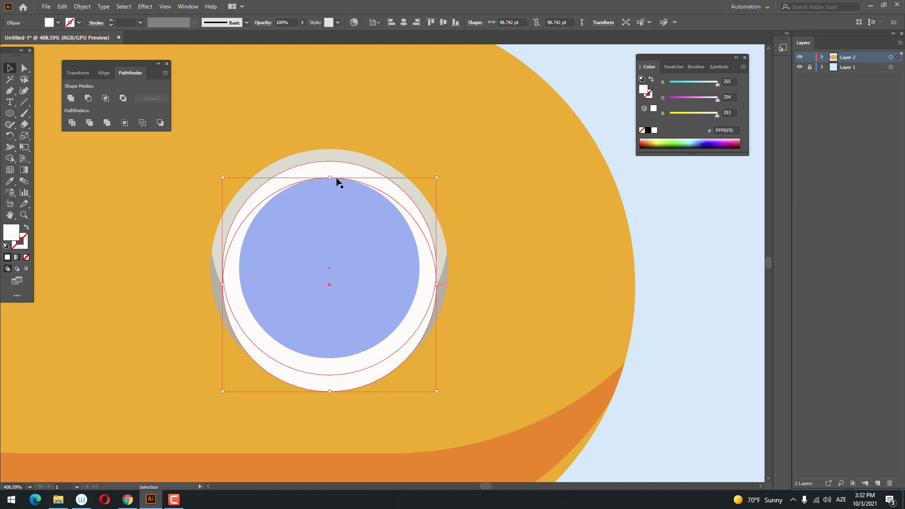
- Fill the original white circle behind the shifted copy with the light beige EDE6DF
key(ctrl+z)
double_click(9, 235)
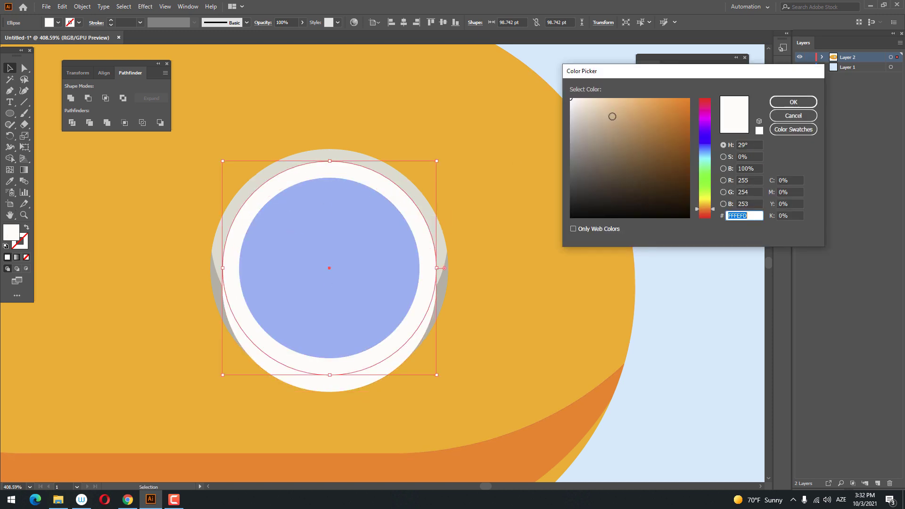
click(780, 102)
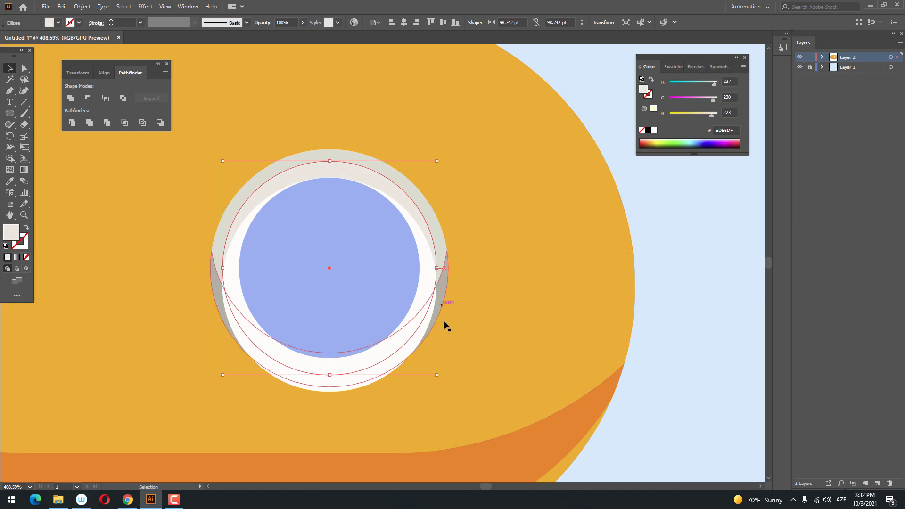
- Divide the beige and white circles, ungroup the pieces and delete the white crescent projecting below the frame
shift+click(414, 349)
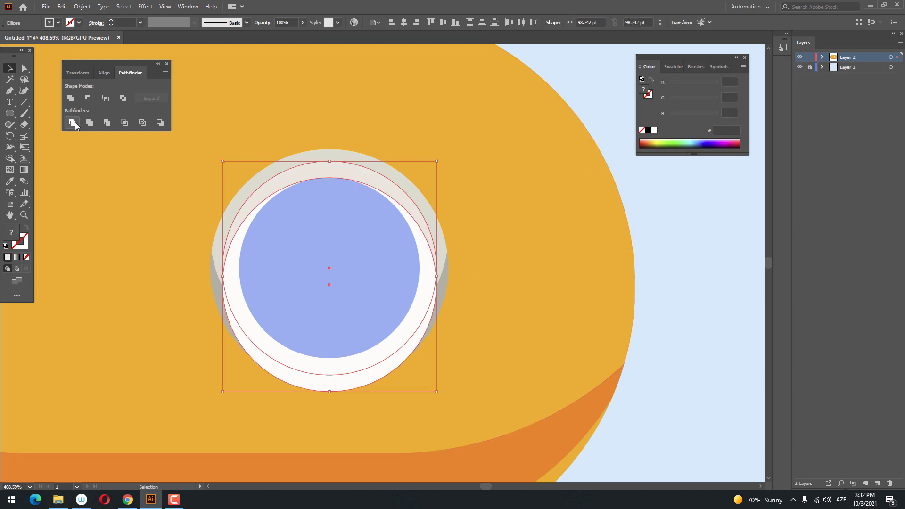
click(71, 122)
right_click(373, 187)
click(429, 270)
click(657, 328)
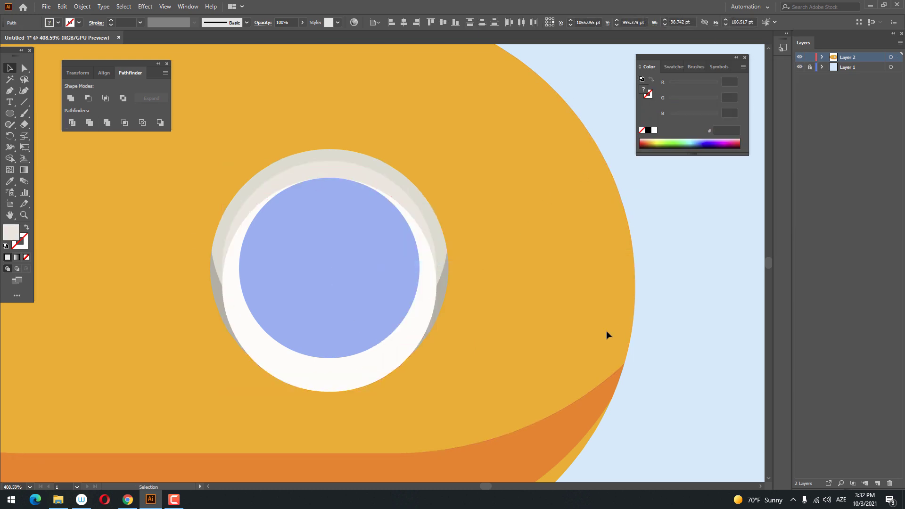
click(411, 346)
key(Delete)
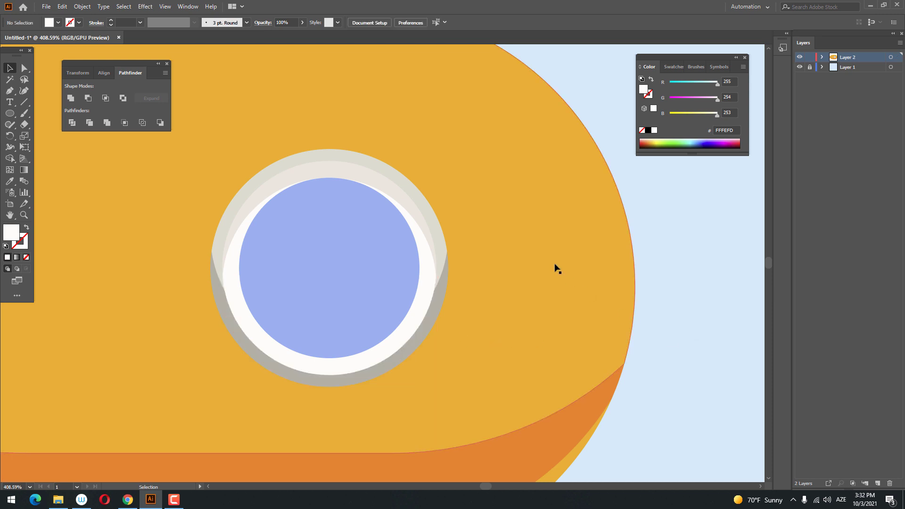
- Add a centred copy of the blue circle in front, scaled to about 74.5 pt and filled with the darker blue 6097D8
drag(488, 237, 445, 264)
drag(419, 282, 417, 303)
click(324, 243)
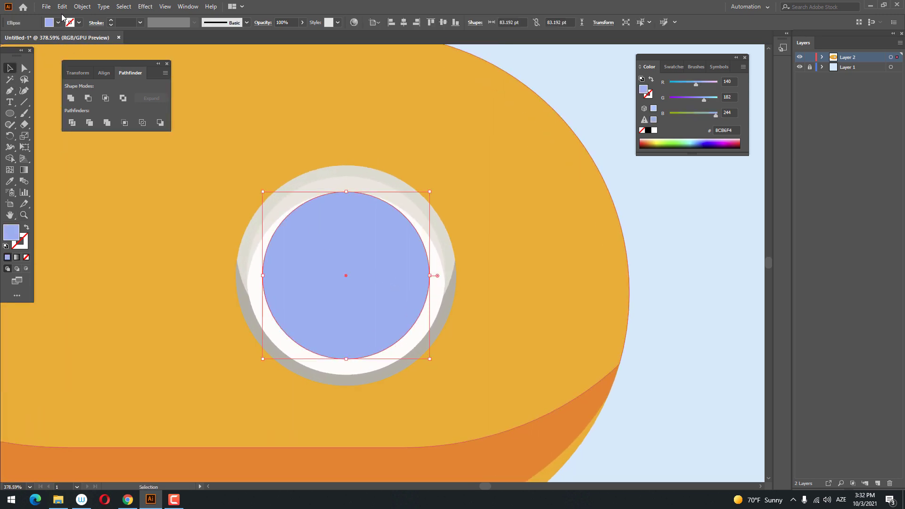
click(62, 7)
click(77, 51)
click(62, 7)
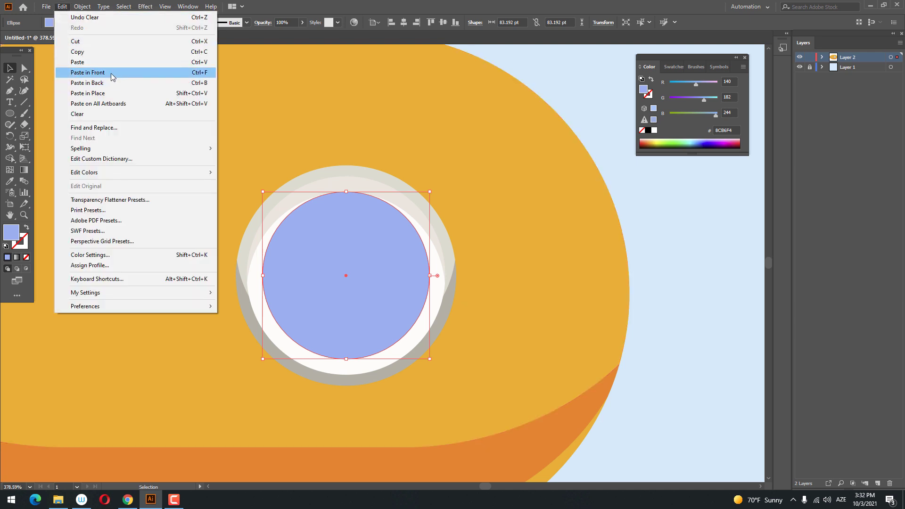
click(90, 72)
drag(430, 358, 421, 349)
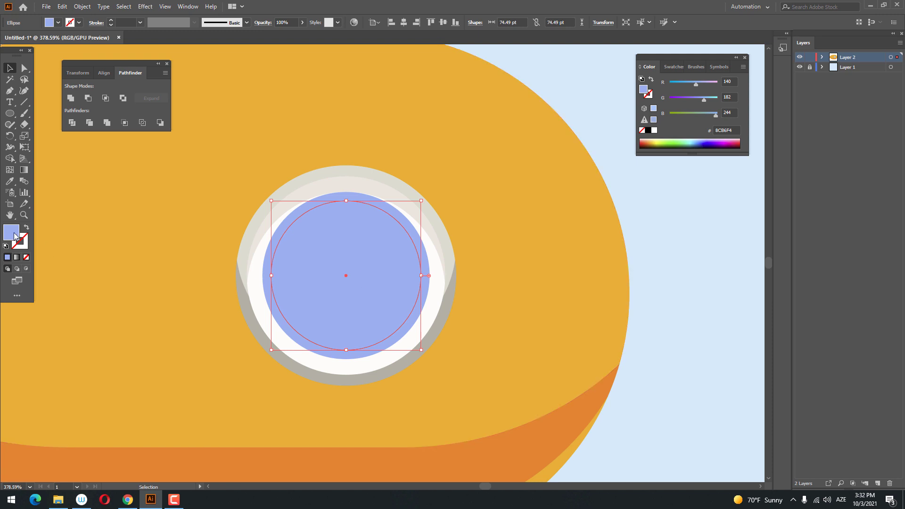
double_click(643, 90)
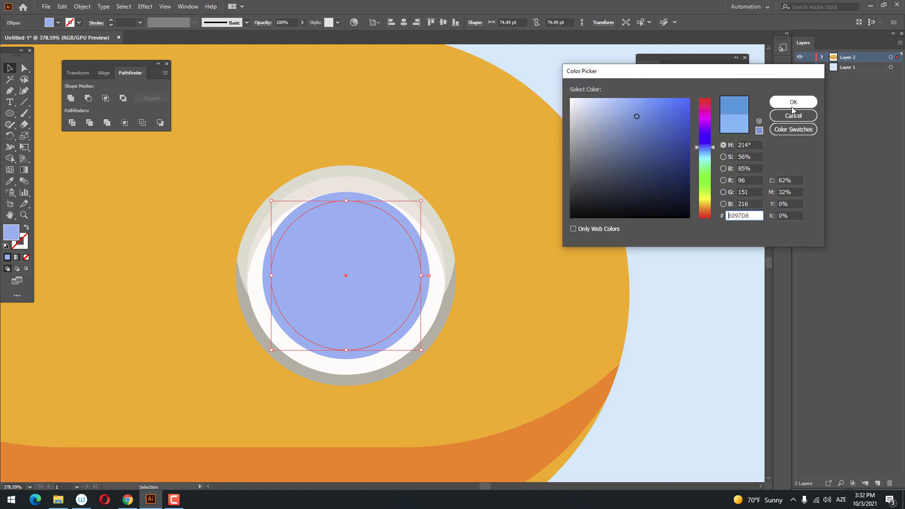
click(792, 106)
- Paste a copy of the darker blue circle in front and offset it diagonally up and to the left
click(61, 7)
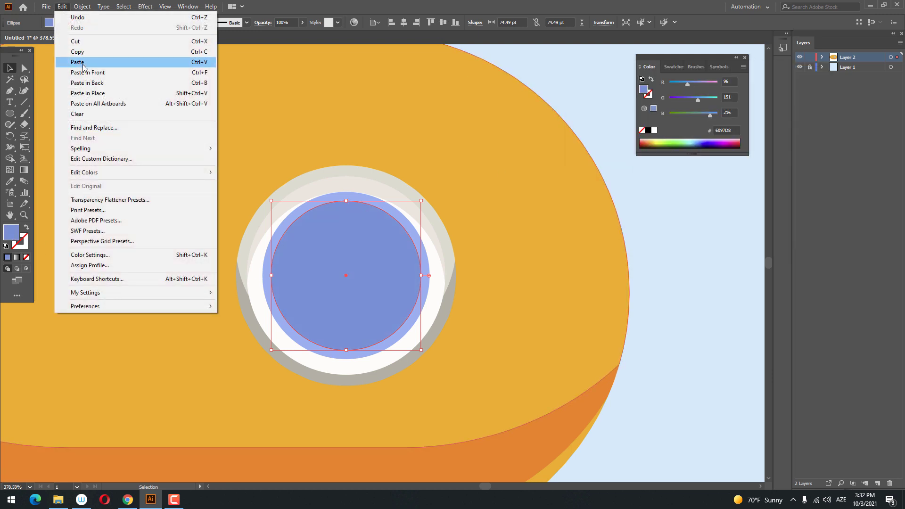
click(82, 53)
click(62, 6)
click(99, 72)
drag(378, 265, 365, 253)
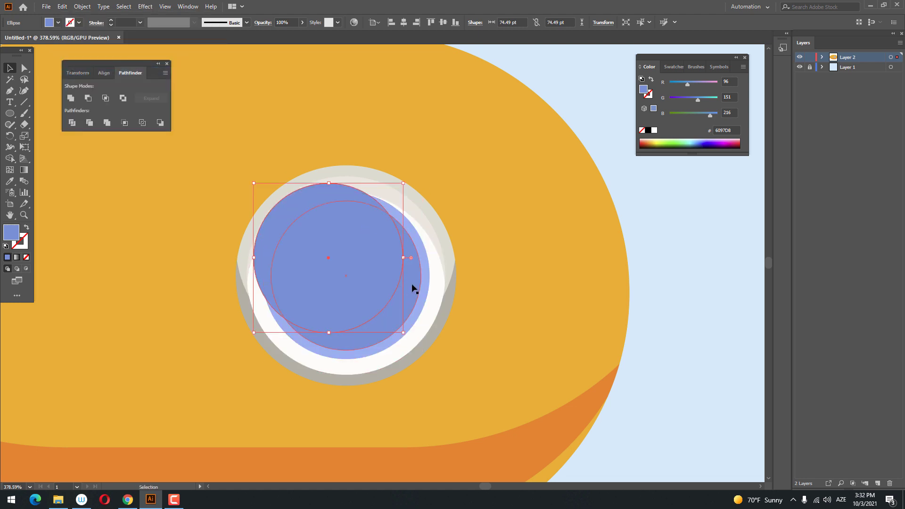
- Divide the two darker blue circles, ungroup them and delete all pieces except the lower-right shadow crescent
shift+click(416, 285)
click(72, 123)
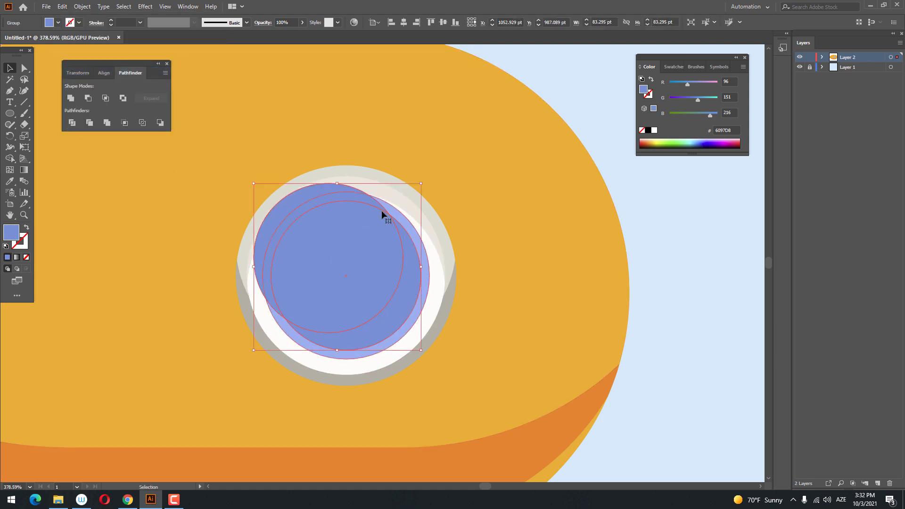
right_click(382, 210)
click(430, 289)
click(706, 363)
click(314, 190)
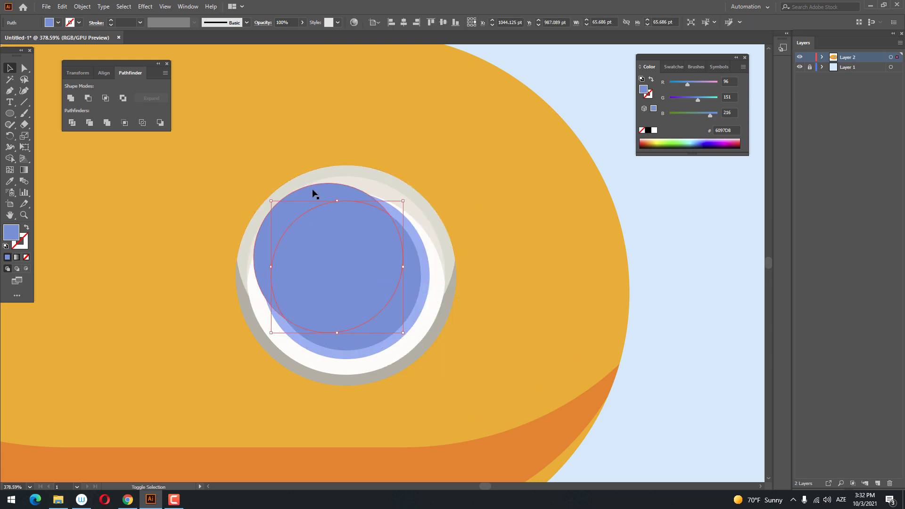
key(Delete)
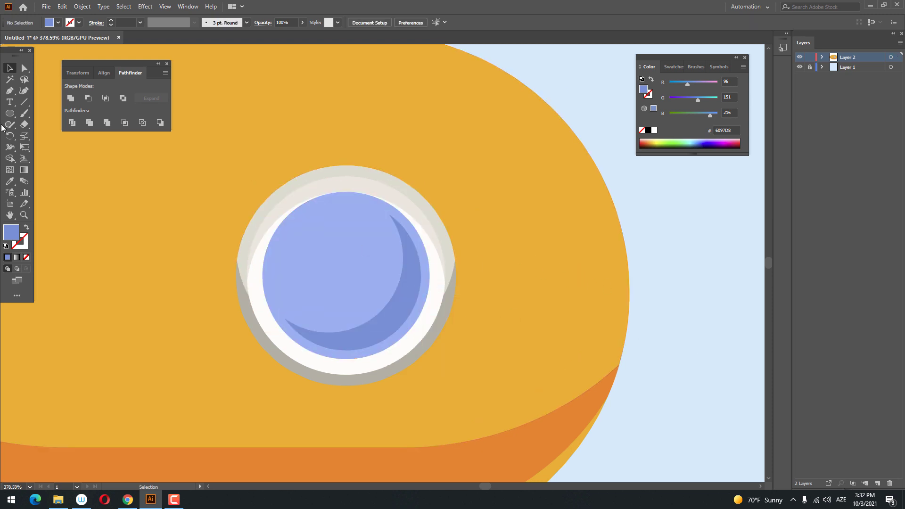
- Draw a circle about 55 pt wide inside the blue window, beside the crescent, and fill it with light blue B2D2F9
drag(323, 242, 390, 272)
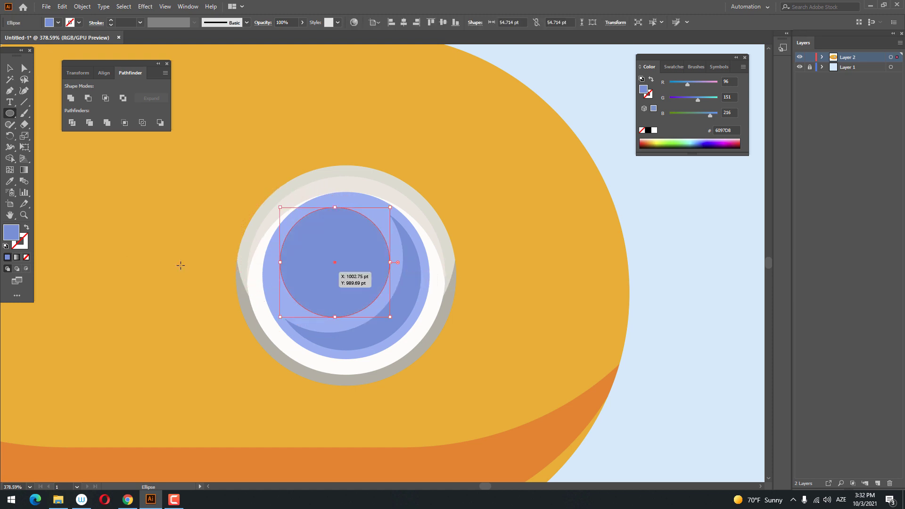
click(10, 181)
click(359, 197)
double_click(7, 239)
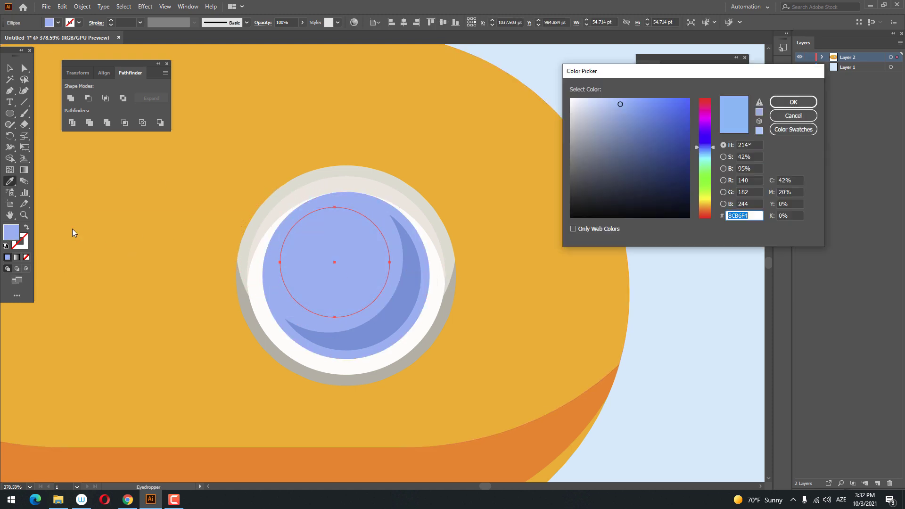
click(780, 102)
- Group the blue window circle, the darker crescent and the light blue inner circle
key(z)
drag(508, 129, 374, 234)
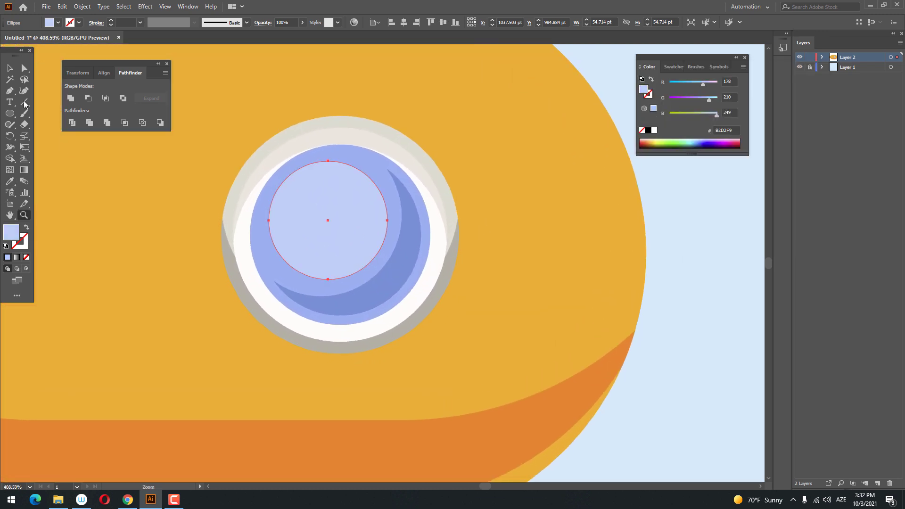
click(10, 69)
click(349, 154)
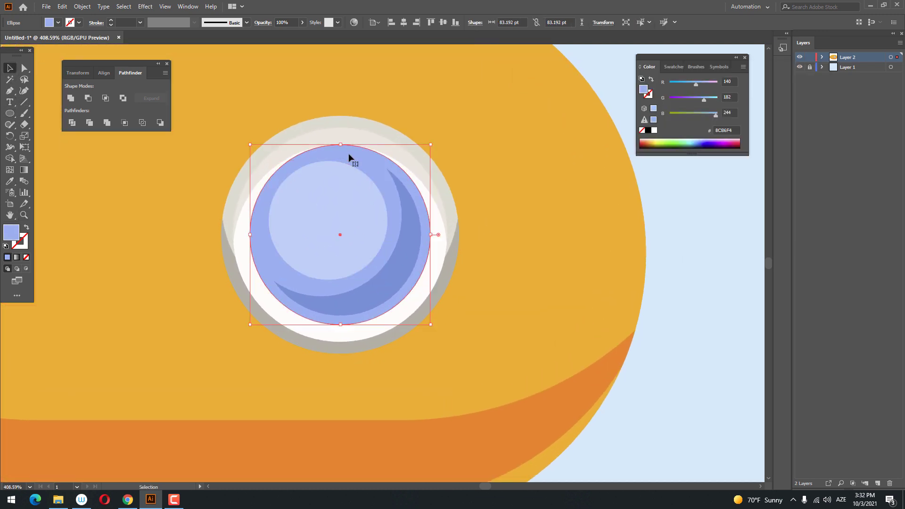
shift+click(382, 228)
right_click(414, 235)
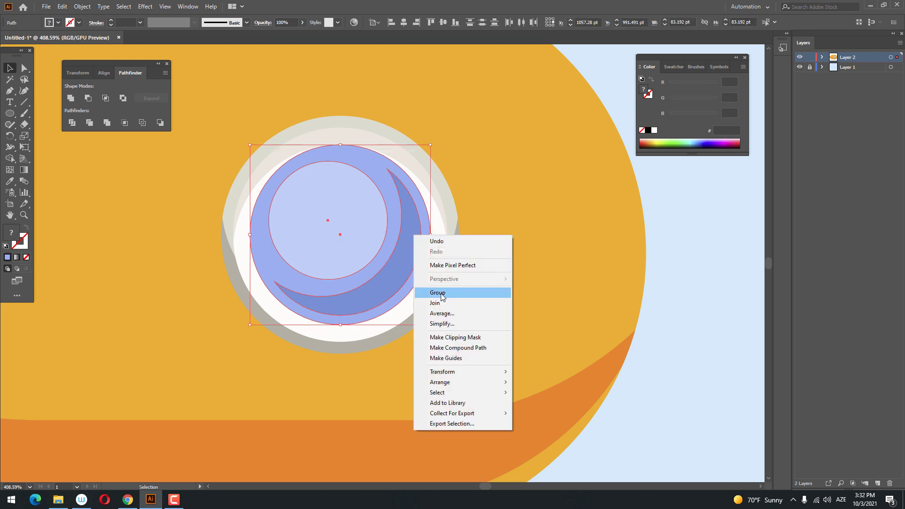
click(437, 293)
- Draw a horizontal rectangle about 161 by 33 pt across the upper part of the window and fill it with white FFFFFF
click(10, 113)
click(42, 113)
drag(84, 154, 433, 226)
double_click(12, 233)
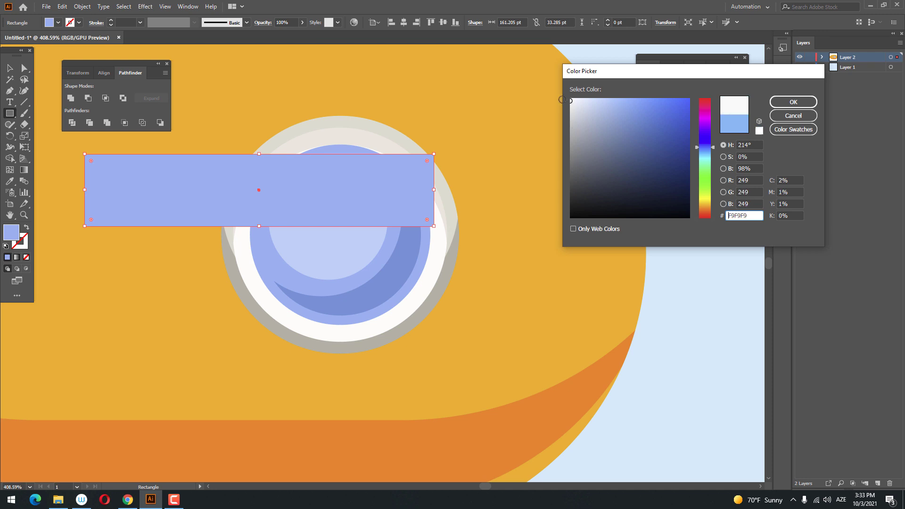
click(808, 100)
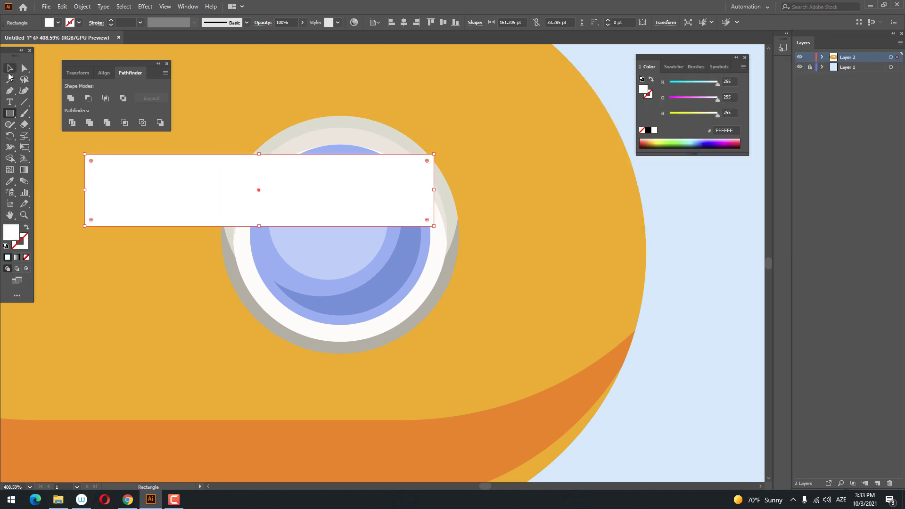
- Duplicate the white rectangle twice below itself, thinning the middle copy to a narrow strip and the lowest to about 17 pt high
click(10, 70)
drag(289, 194, 290, 265)
drag(261, 303, 262, 253)
drag(280, 188, 283, 313)
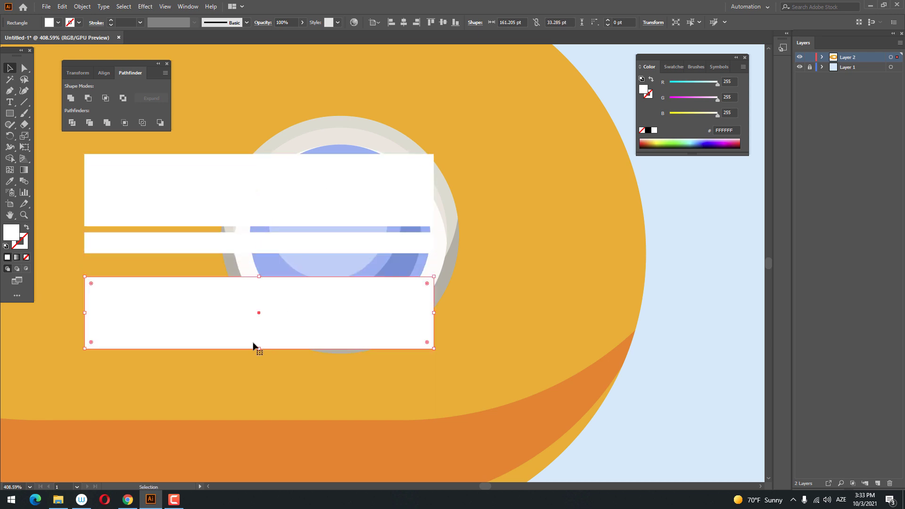
drag(257, 349, 289, 312)
- Rotate the three white strips together counter-clockwise into a diagonal and position them across the window
shift+click(325, 206)
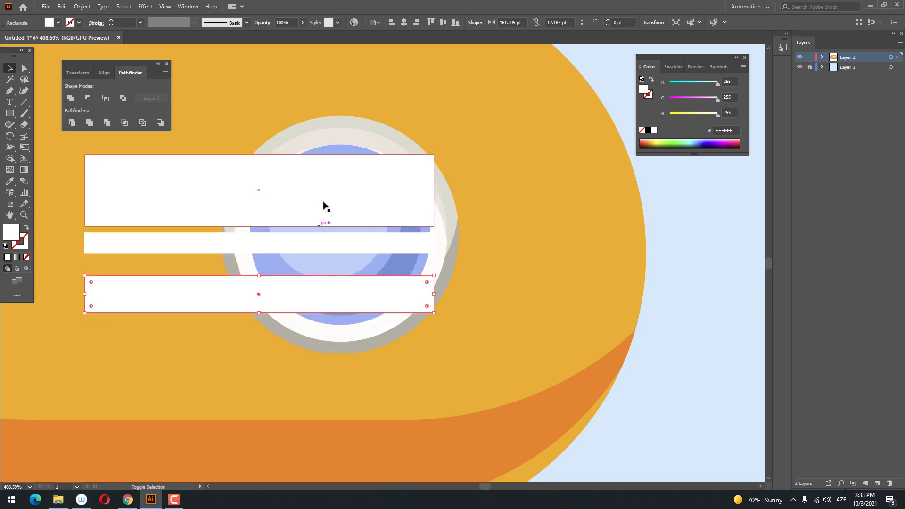
shift+click(322, 230)
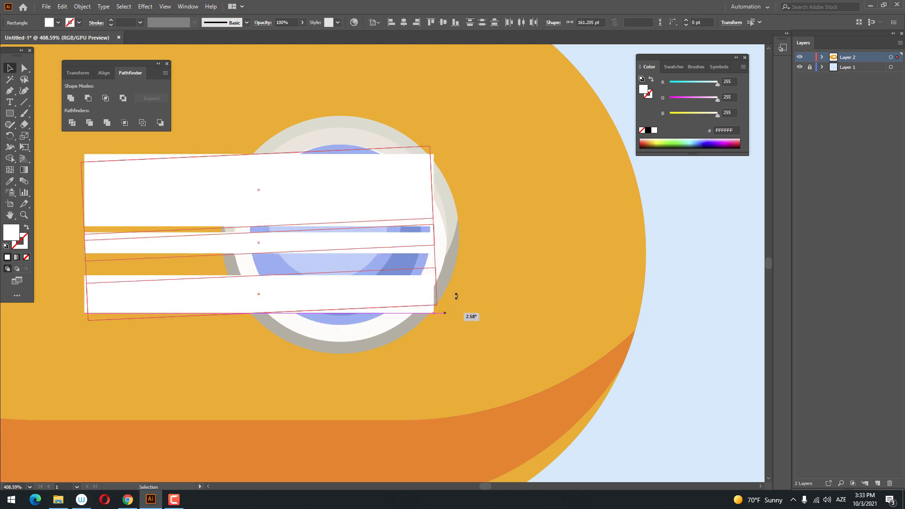
drag(468, 315, 455, 255)
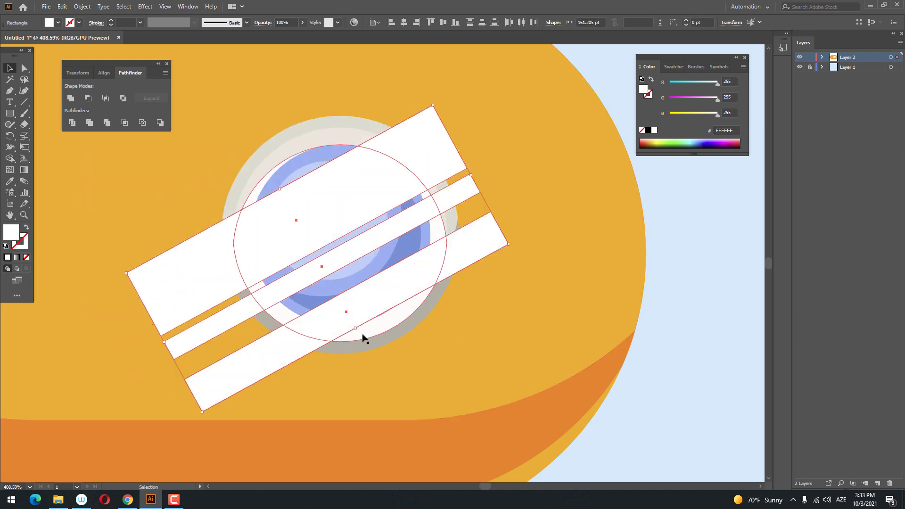
drag(371, 298, 366, 289)
click(505, 215)
- Set the opacity of all three diagonal white strips to 30%
scroll(506, 215, down, 1)
click(471, 222)
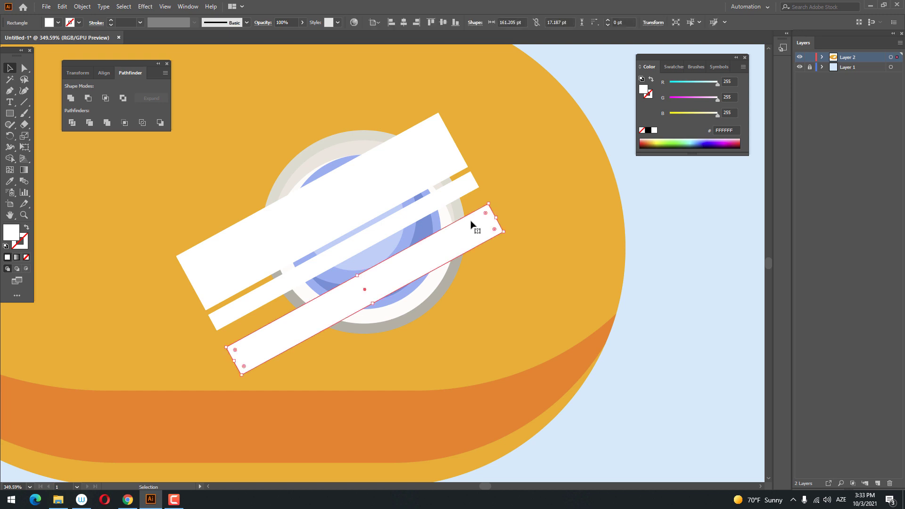
shift+click(443, 190)
shift+click(424, 160)
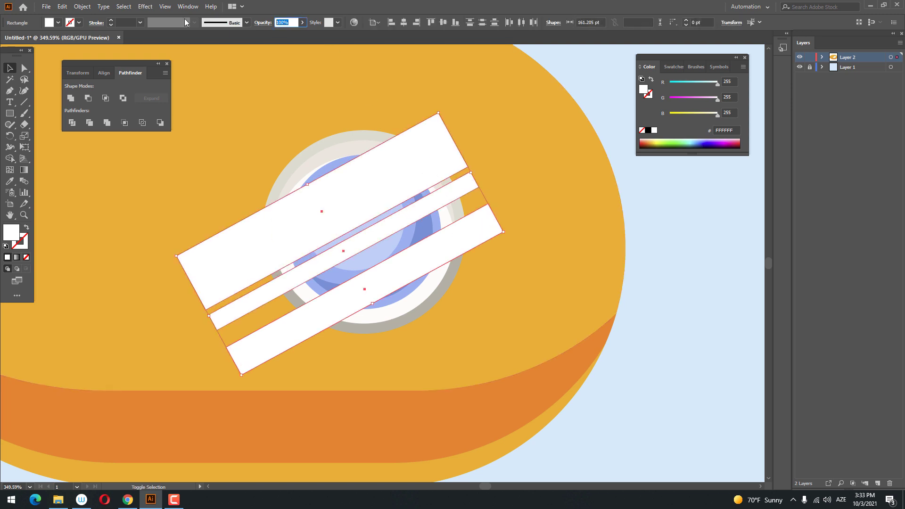
text(30)
key(Return)
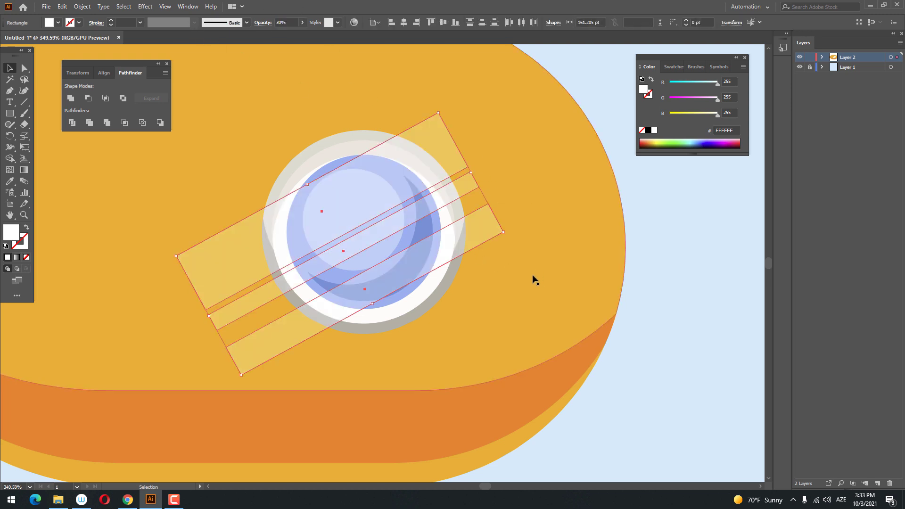
- Divide the diagonal white strips and the blue window circle with Pathfinder, and delete the strip pieces lying outside the circle
shift+click(410, 295)
click(71, 123)
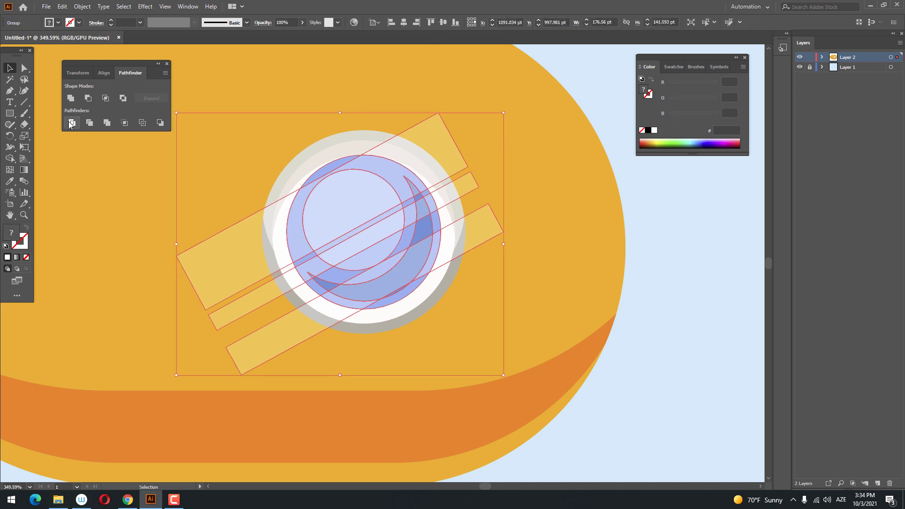
double_click(354, 197)
click(440, 151)
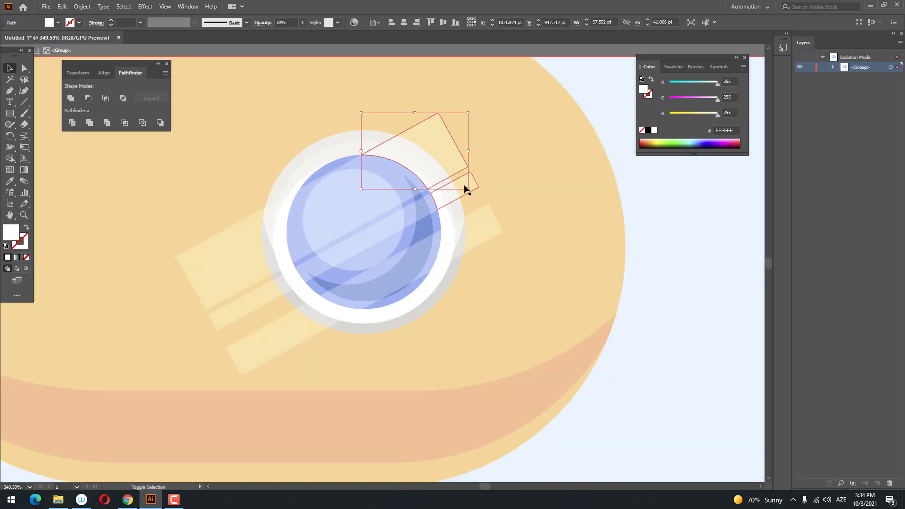
shift+click(465, 188)
shift+click(481, 232)
shift+click(311, 322)
shift+click(273, 289)
shift+click(250, 267)
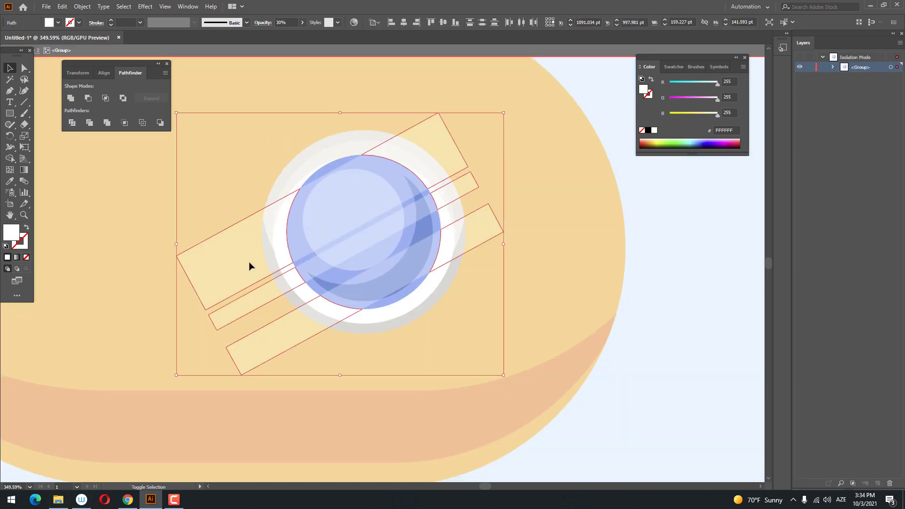
key(Delete)
double_click(616, 385)
- Fill the crescent along the frame's upper inner edge with the lower outer ring's grey B5B1A7
key(z)
drag(428, 222, 385, 240)
drag(385, 240, 347, 251)
drag(347, 251, 376, 233)
drag(377, 233, 348, 232)
drag(96, 172, 125, 210)
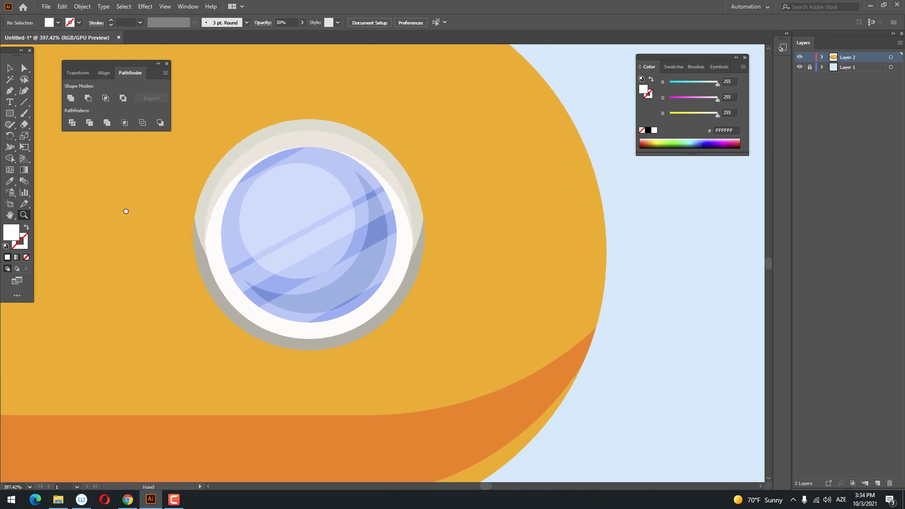
click(24, 69)
click(363, 317)
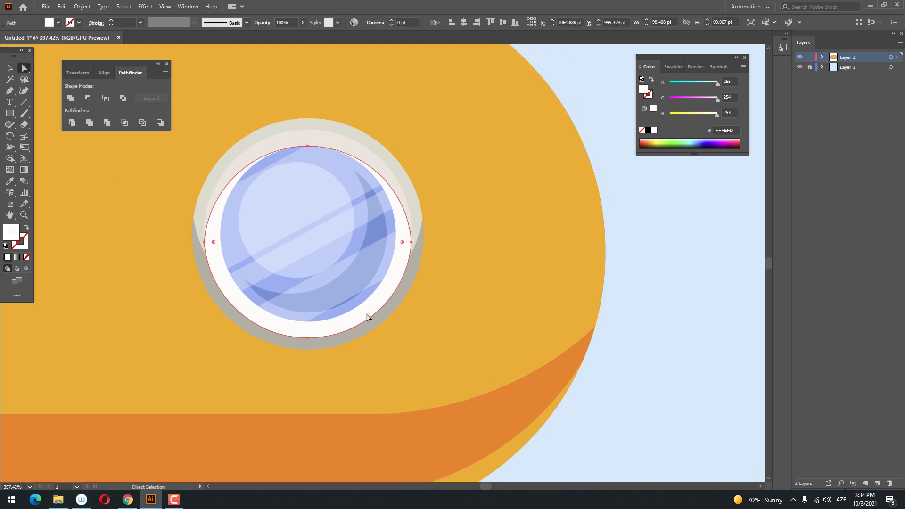
click(291, 140)
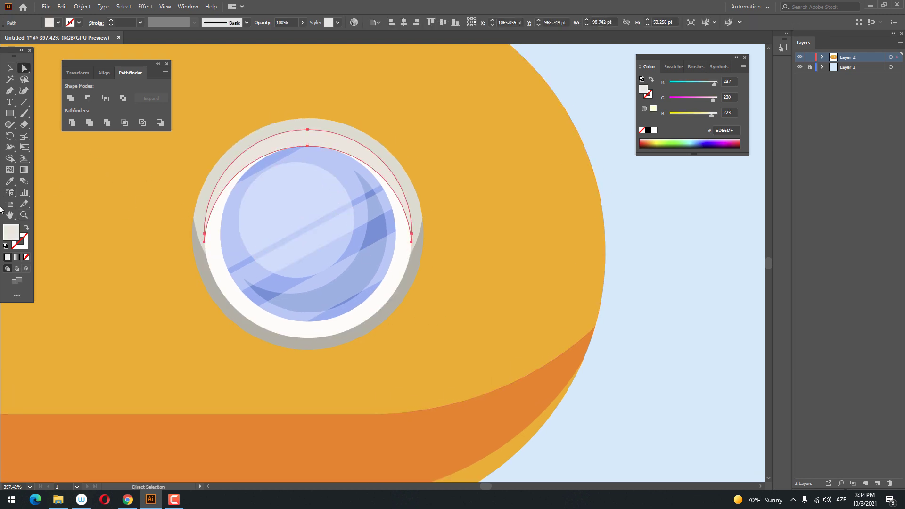
double_click(10, 233)
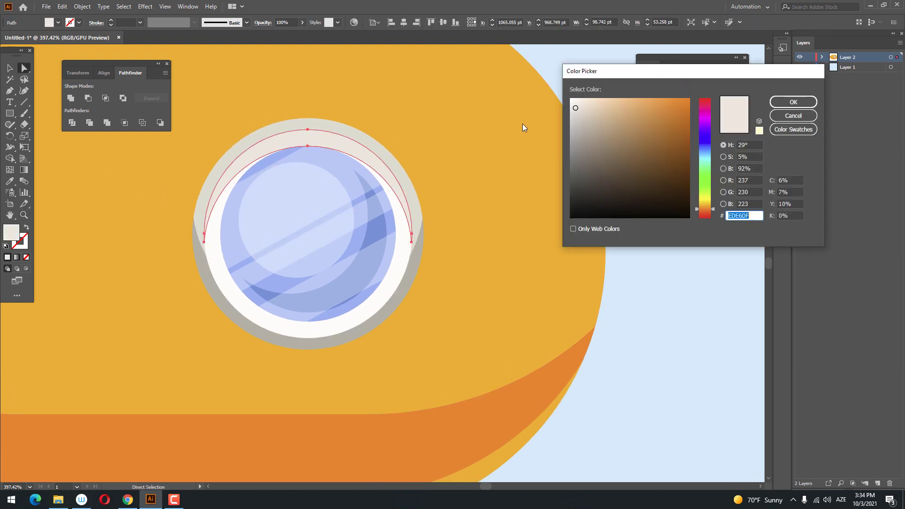
click(794, 102)
click(344, 335)
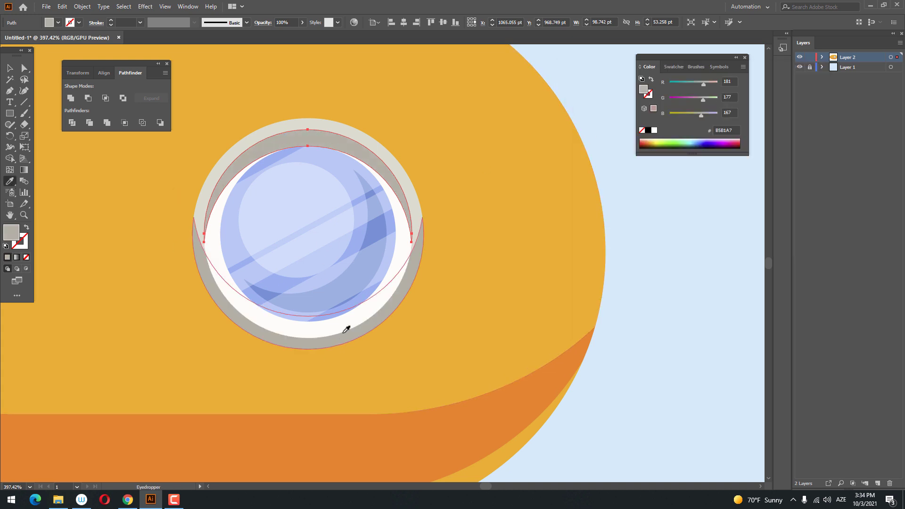
- Lighten the upper inner crescent's fill to CCCAC6
key(z)
drag(347, 327, 334, 343)
drag(312, 341, 278, 333)
mouse_move(286, 312)
mouse_down()
mouse_move(303, 305)
mouse_move(289, 314)
mouse_up()
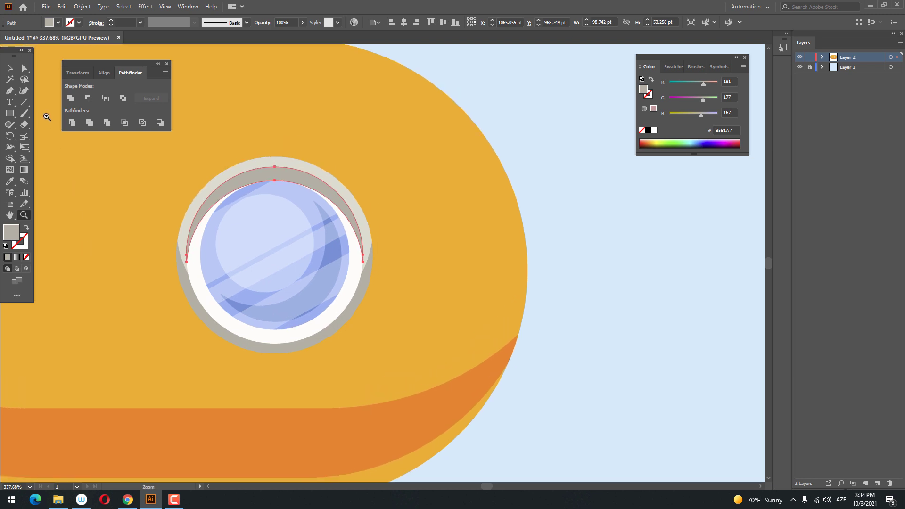
double_click(10, 237)
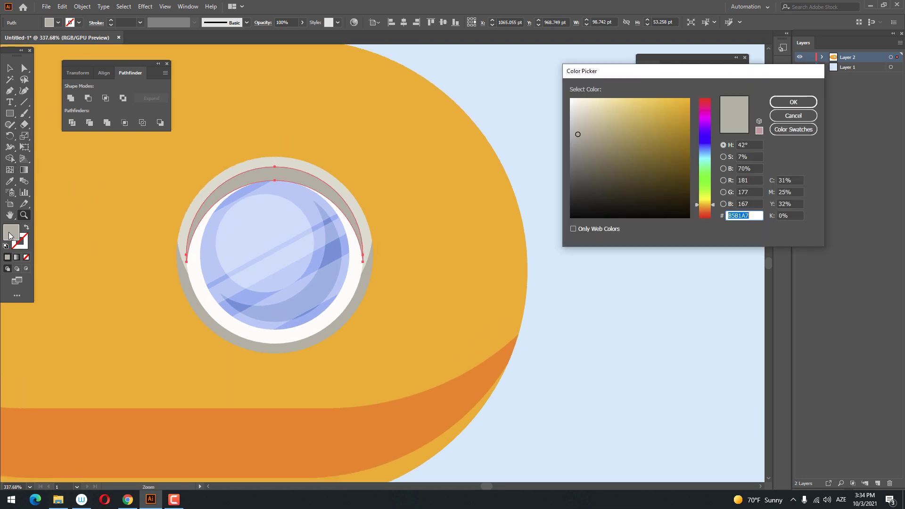
click(793, 101)
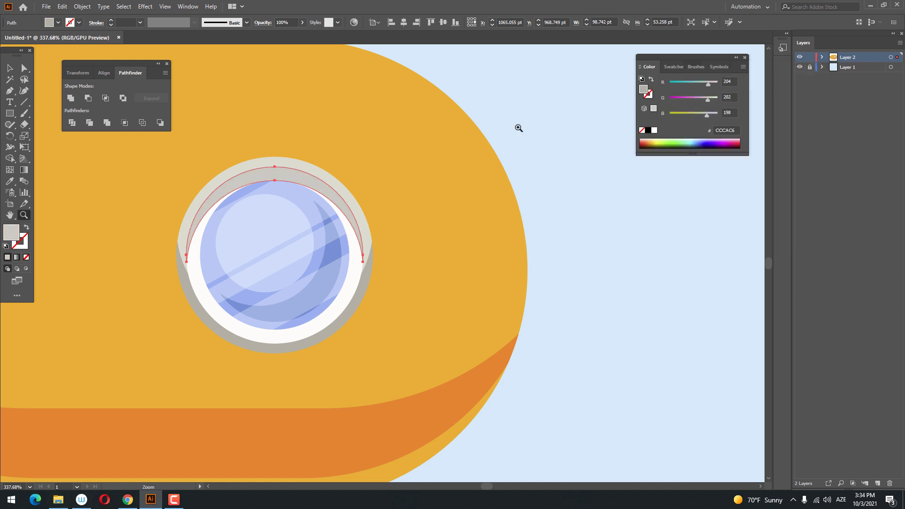
- Fill the upper part of the window's outer ring with light grey C8CACC
drag(517, 127, 393, 263)
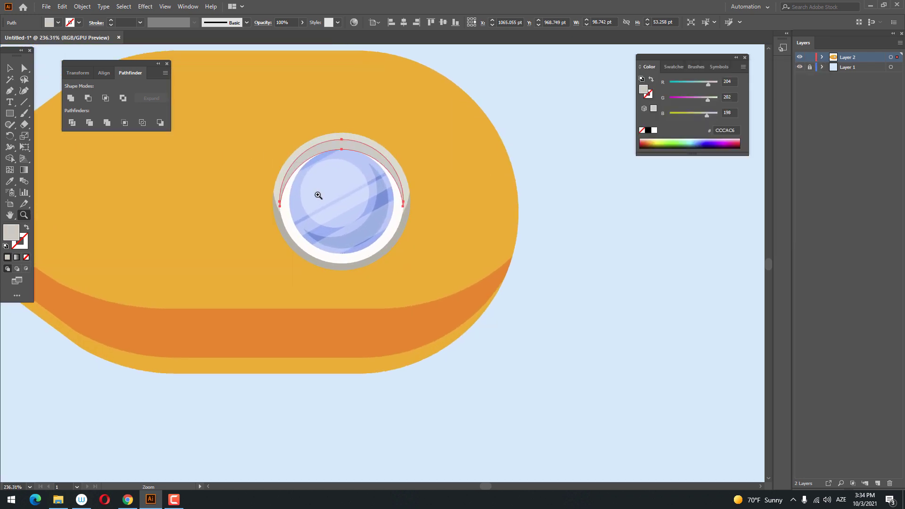
drag(382, 198, 418, 221)
click(10, 68)
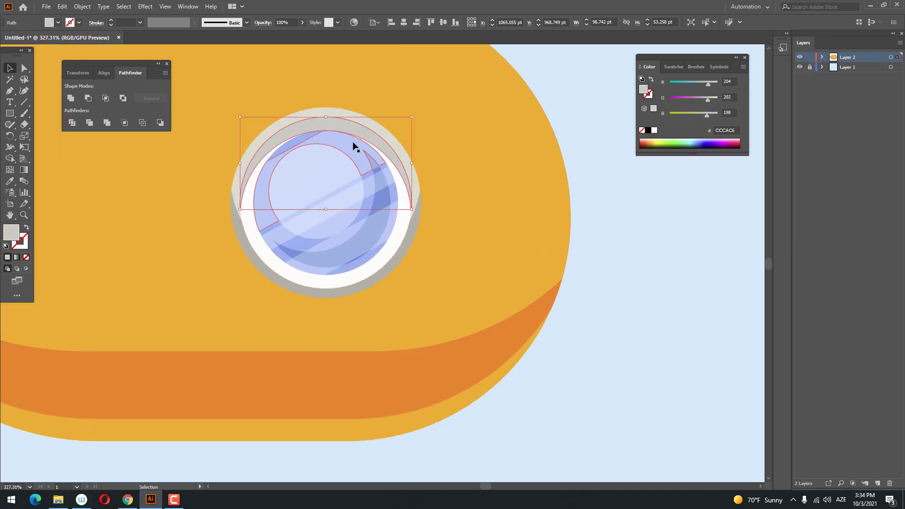
click(373, 123)
key(z)
drag(391, 158, 428, 185)
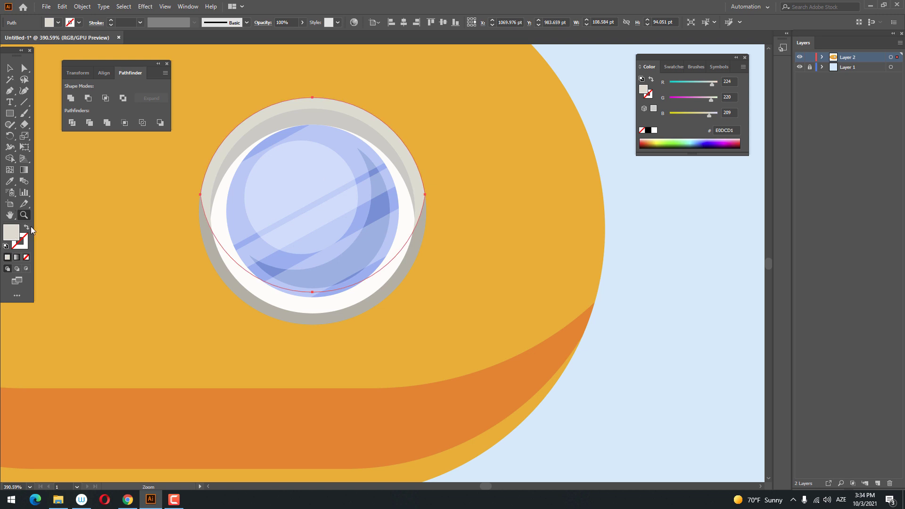
double_click(11, 232)
click(702, 148)
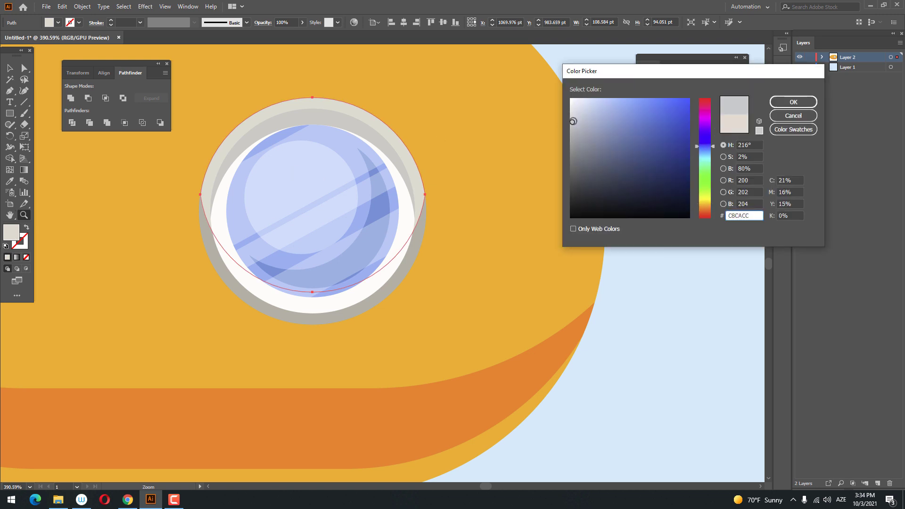
click(793, 102)
- Fill the lower part of the window's outer ring with darker grey A2A7AA
drag(363, 253, 366, 255)
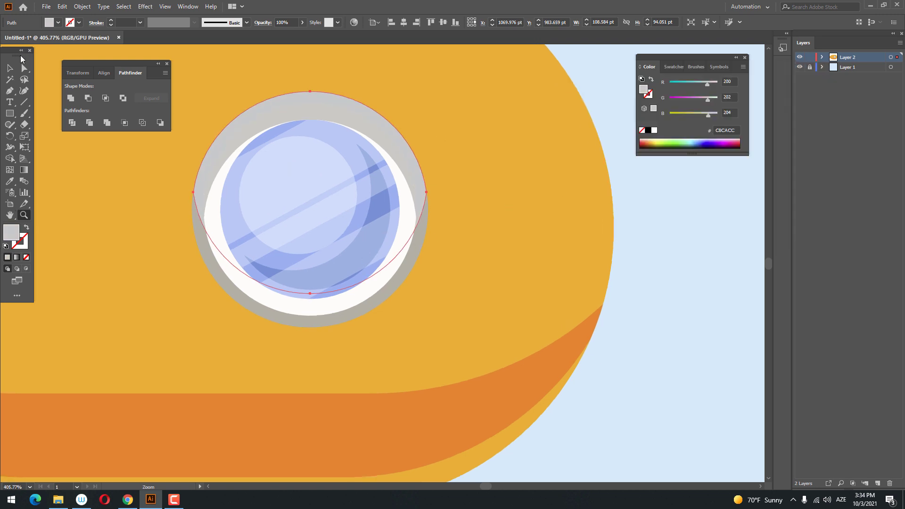
key(v)
click(385, 299)
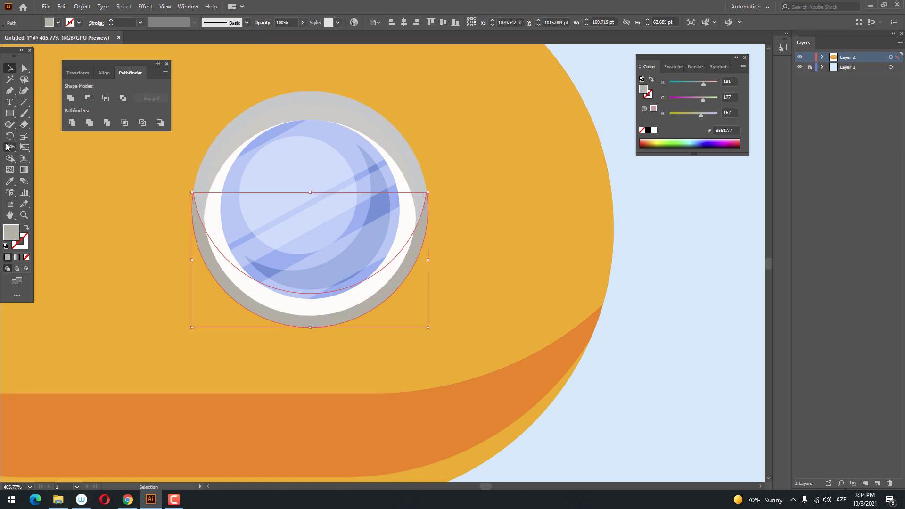
click(10, 180)
click(347, 97)
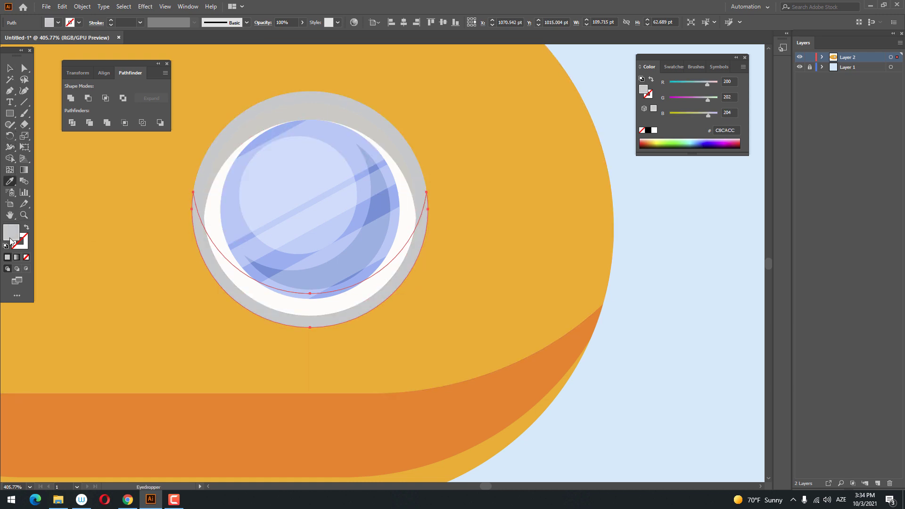
double_click(11, 232)
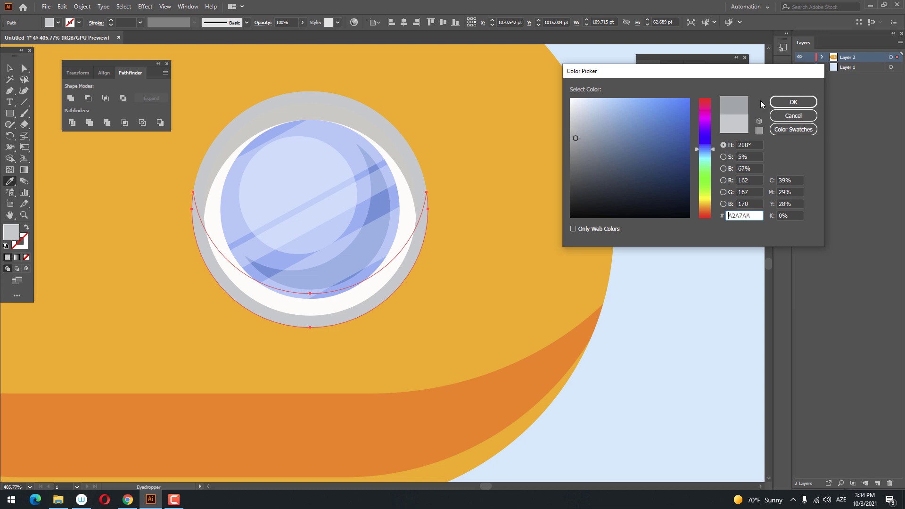
click(787, 102)
- Match the fill of the frame's upper inner crescent to the lower outer ring's grey A2A7AA and deselect it
key(z)
drag(492, 123, 497, 193)
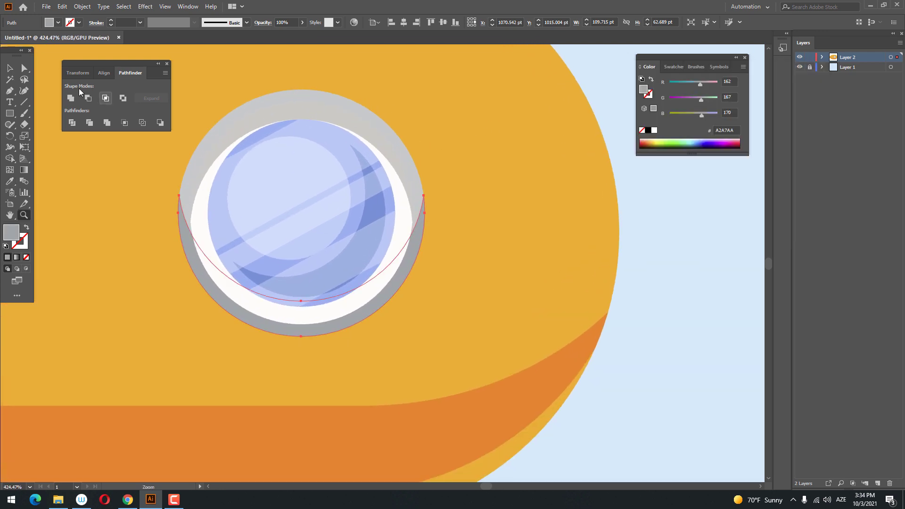
click(22, 68)
click(297, 118)
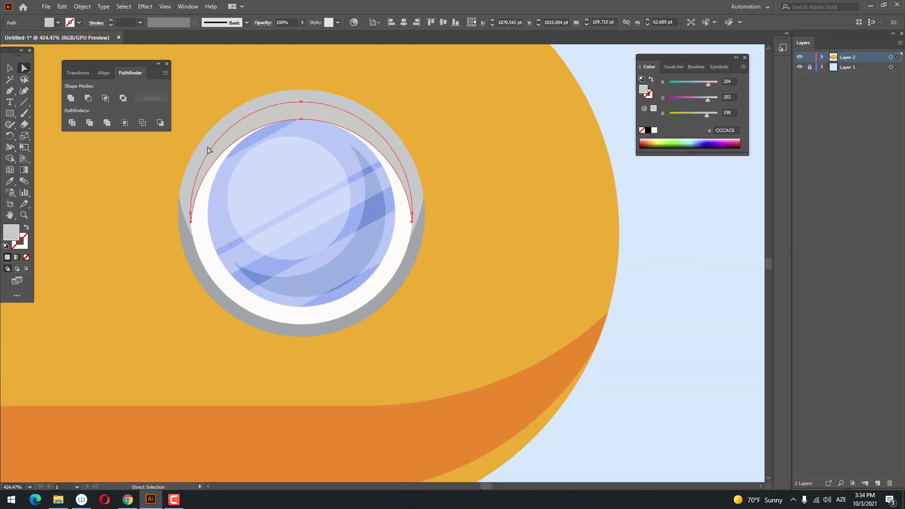
click(253, 319)
key(z)
drag(284, 214, 267, 258)
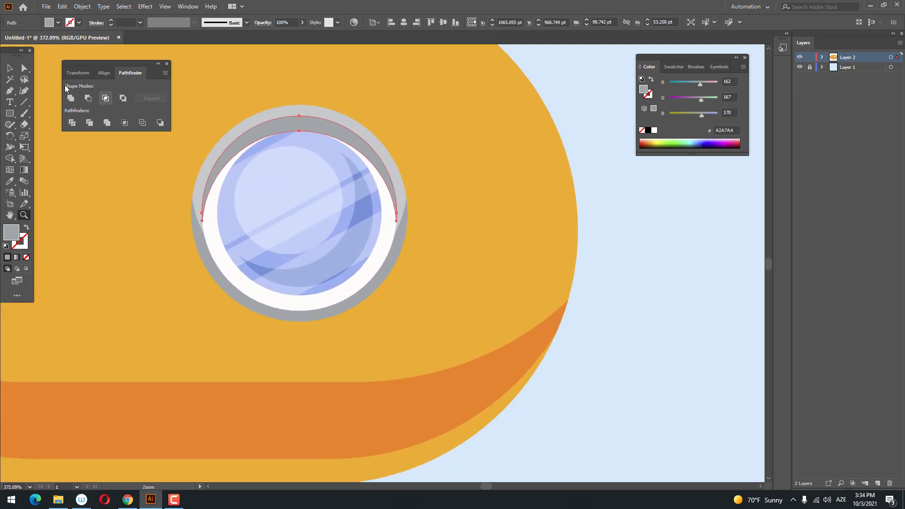
click(11, 71)
click(627, 328)
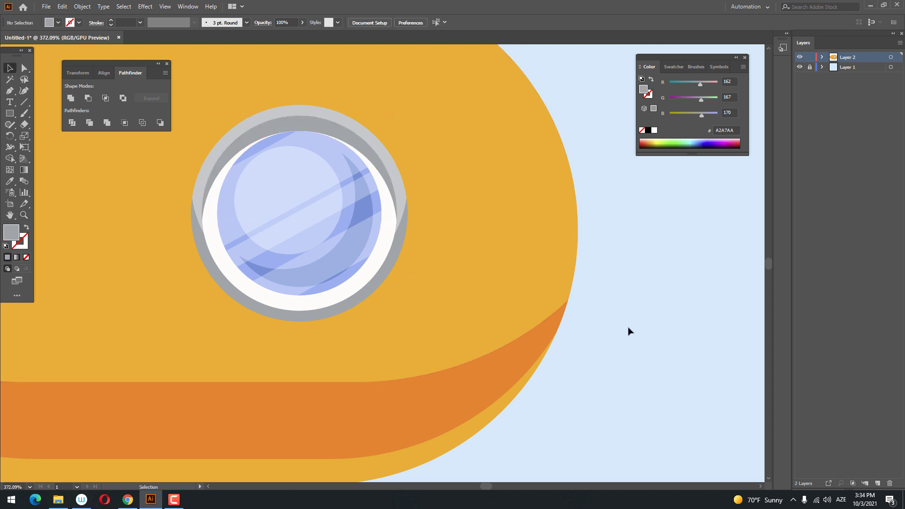
- Group all the shapes of the round window, leaving out the orange body and its shading band
drag(182, 114, 182, 114)
shift+click(491, 257)
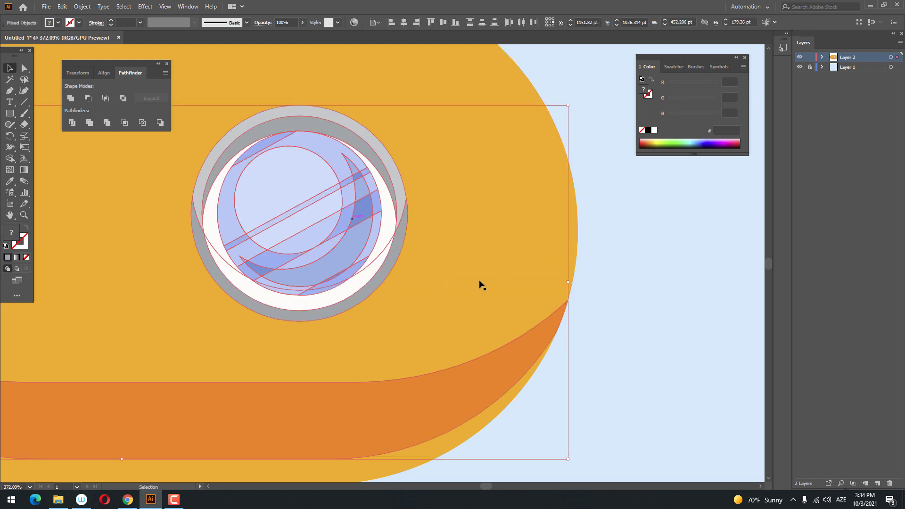
shift+click(524, 344)
right_click(369, 230)
click(394, 302)
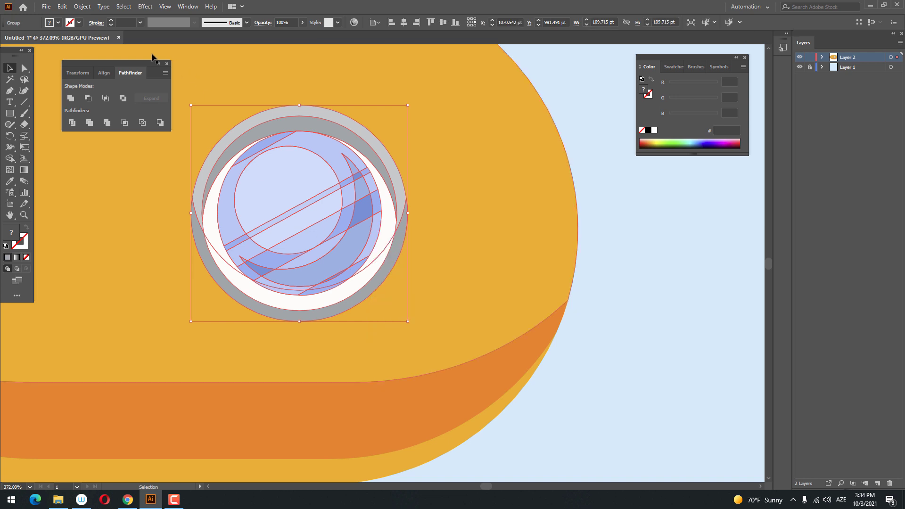
- Copy the window group, paste it in front and unite the copy into a single circle
click(62, 7)
click(71, 50)
click(61, 7)
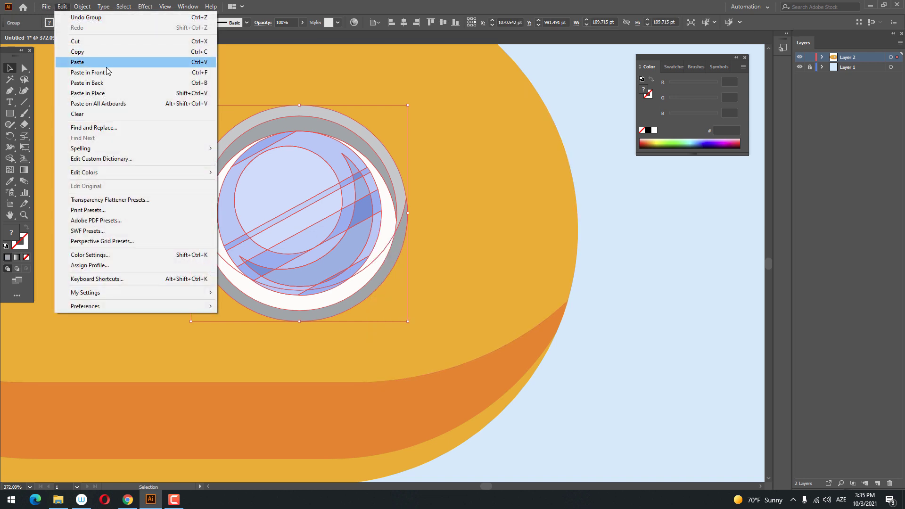
click(94, 72)
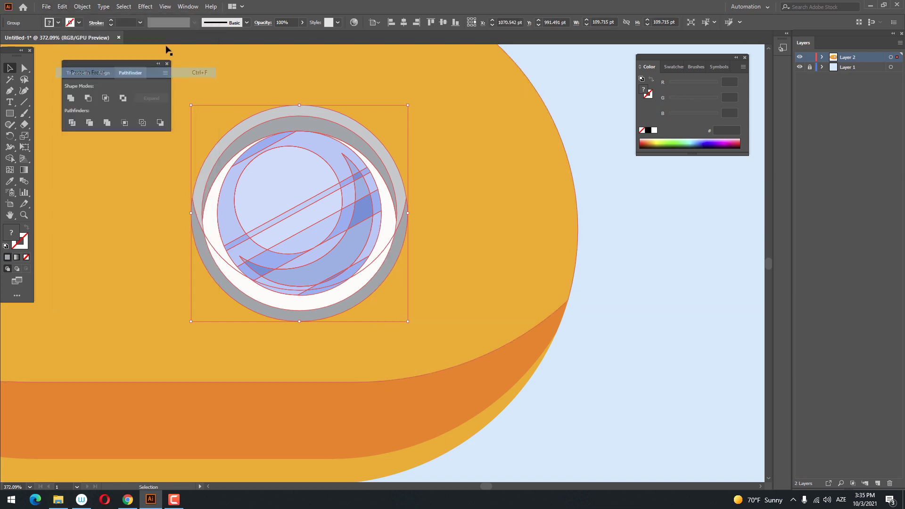
click(71, 97)
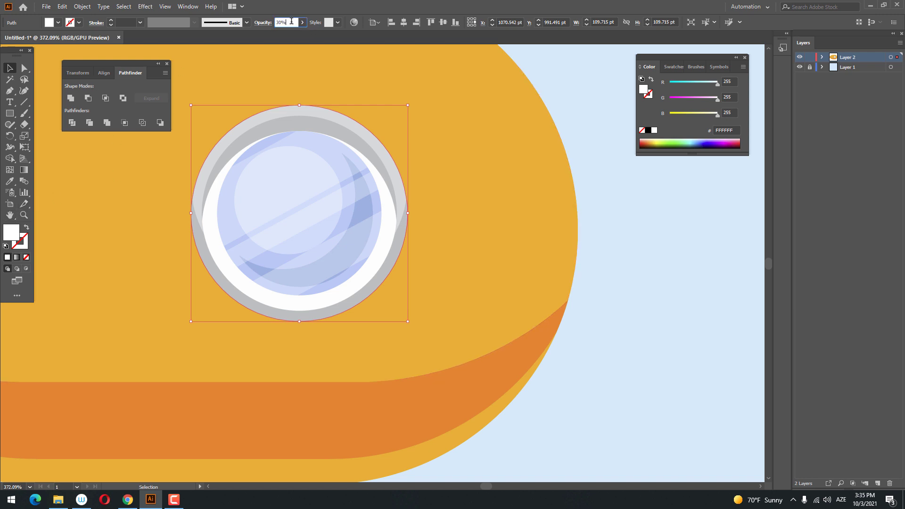
- Set the united circle's opacity to 100% and fill it with the shading band's orange FF7F00
text(100)
key(Return)
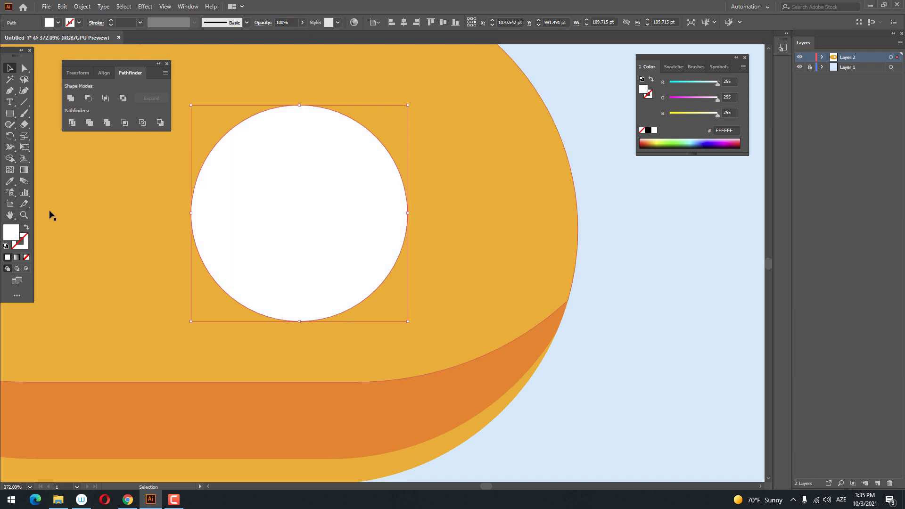
key(u)
click(323, 379)
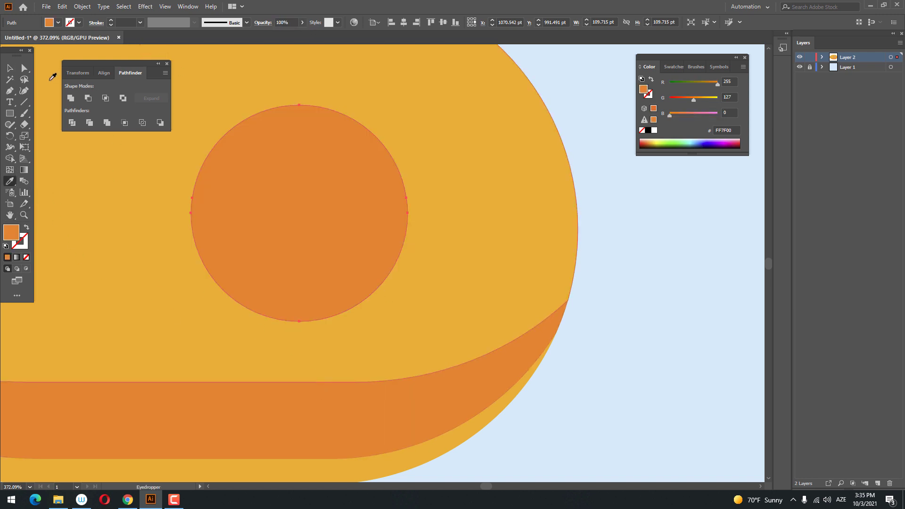
- Nudge the orange circle about 6 pt to the right and 7 pt down from the window as its offset shadow
click(9, 68)
key(Right)
key(Right)
key(Right)
key(Right)
key(Down)
key(Down)
key(Down)
key(Down)
key(Down)
key(Down)
key(Down)
key(Down)
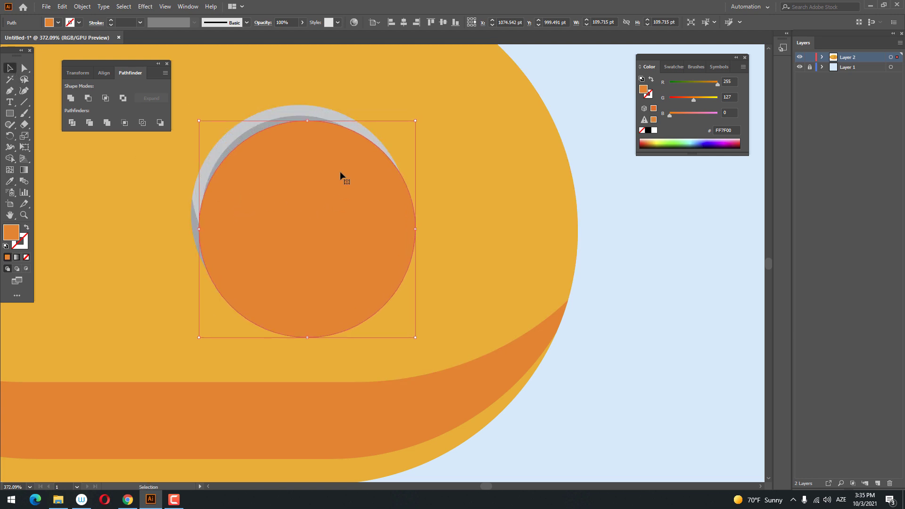
key(Up)
key(Up)
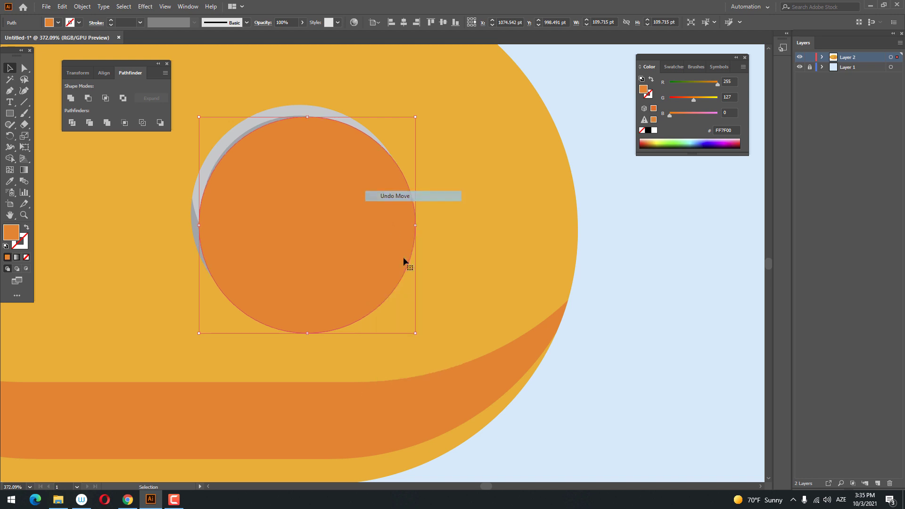
key(a)
key(v)
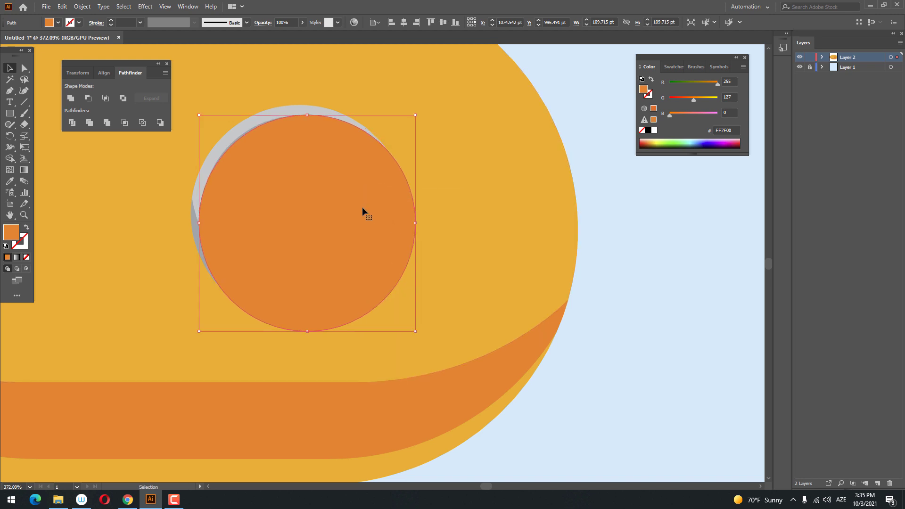
right_click(354, 203)
click(375, 210)
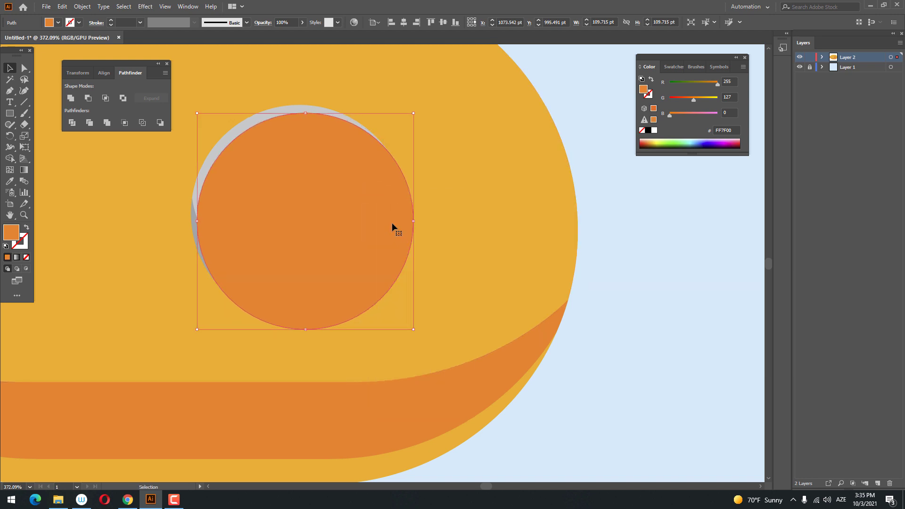
key(Down)
key(Down)
key(Down)
key(Right)
key(Right)
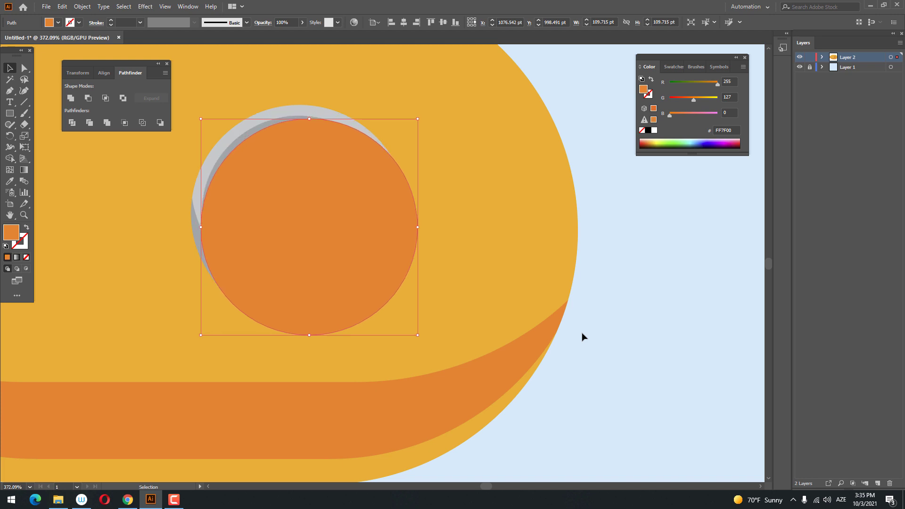
- Nudge the orange shadow circle about 2 pt to the left and 3 pt down
key(Down)
key(Down)
key(Down)
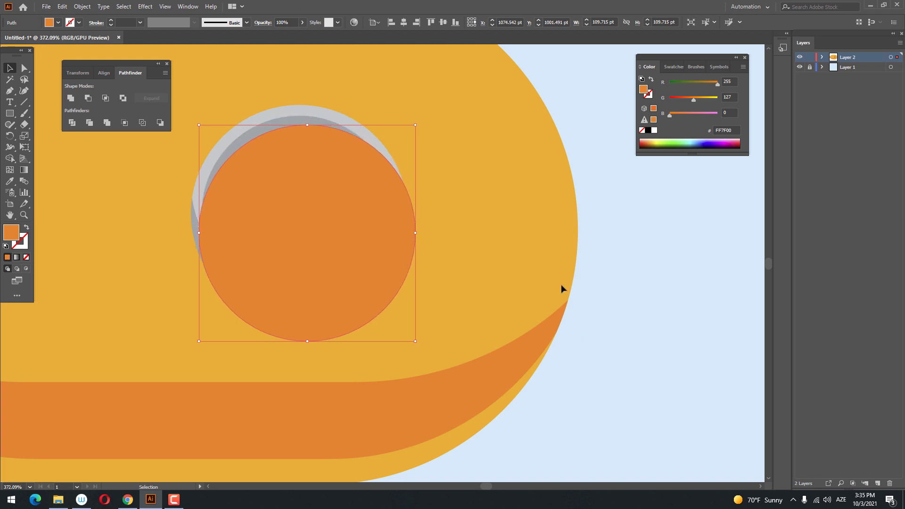
- Bring the round window group to the front, above the orange shadow circle
right_click(287, 124)
mouse_move(324, 231)
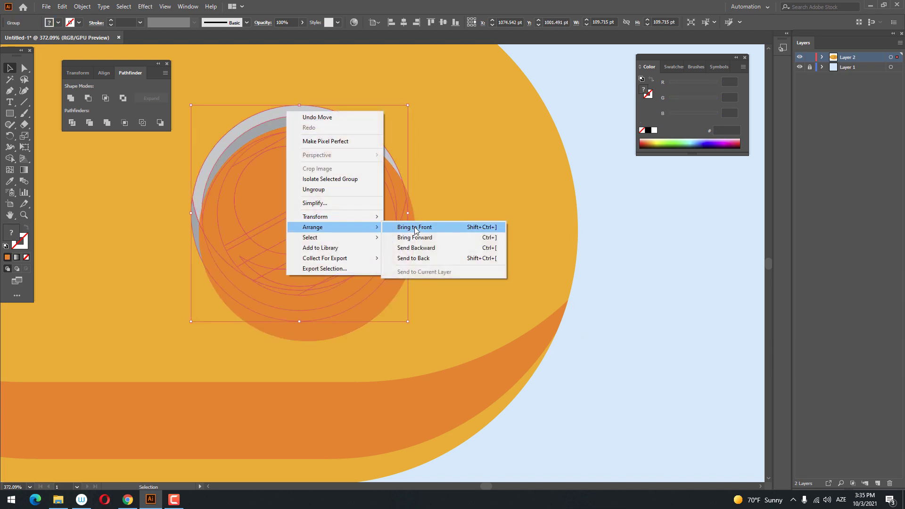
click(424, 228)
click(606, 288)
key(z)
drag(585, 250, 554, 264)
drag(457, 303, 478, 304)
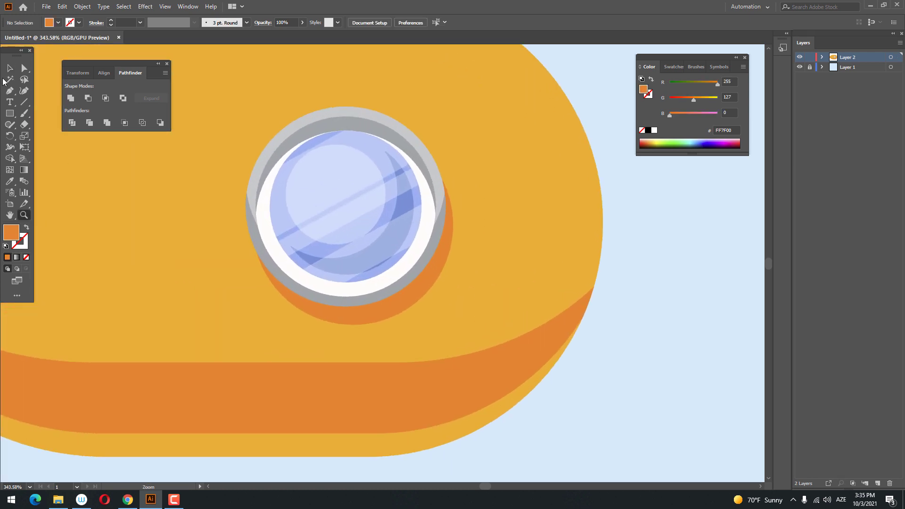
- Nudge the orange shadow circle closer to the window, about 1 pt to the left and 3 pt up
click(9, 68)
click(405, 293)
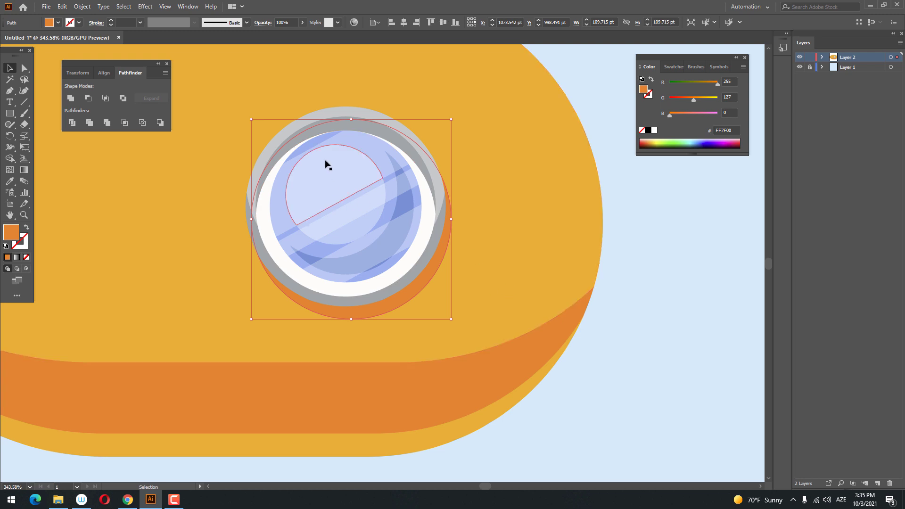
click(326, 162)
click(433, 271)
key(z)
drag(372, 178, 391, 179)
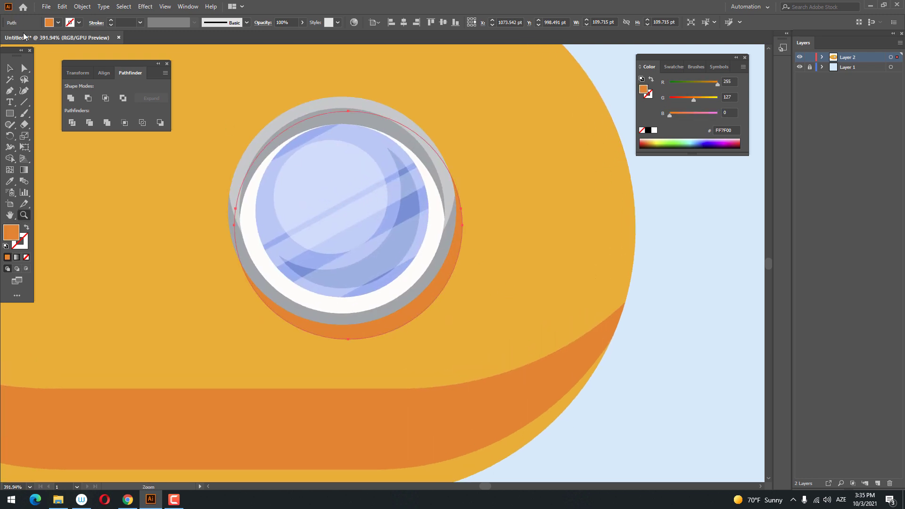
click(9, 69)
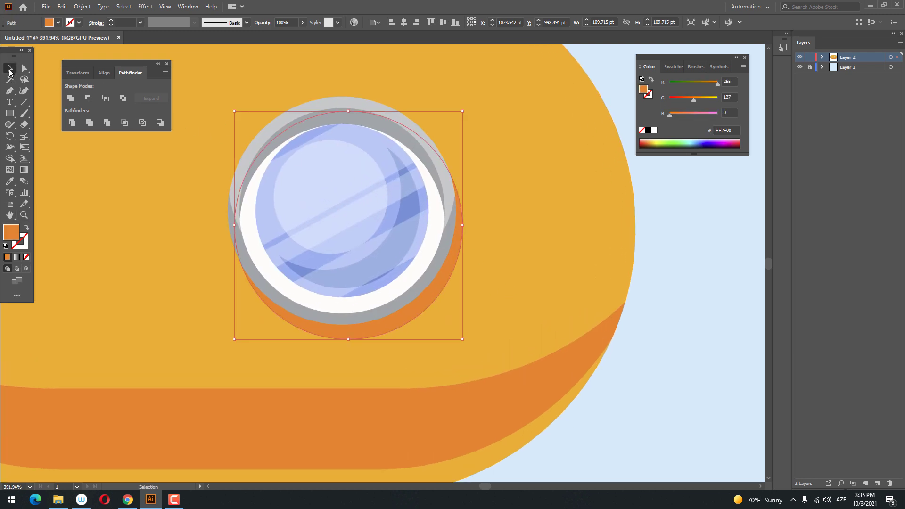
- Draw a circle about 82 pt wide, fill it with the glass reflection blue 6097D8 and place it exactly over the window glass
drag(10, 118, 47, 131)
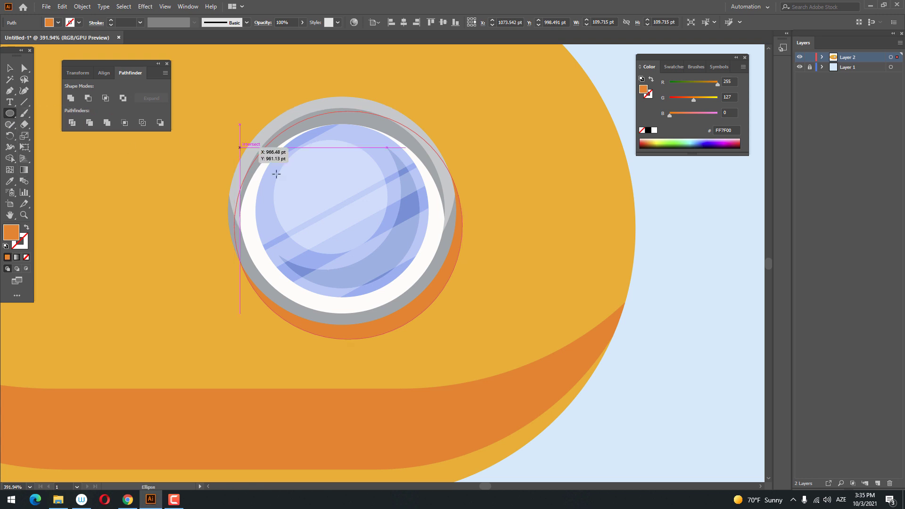
shift+drag(261, 140, 428, 224)
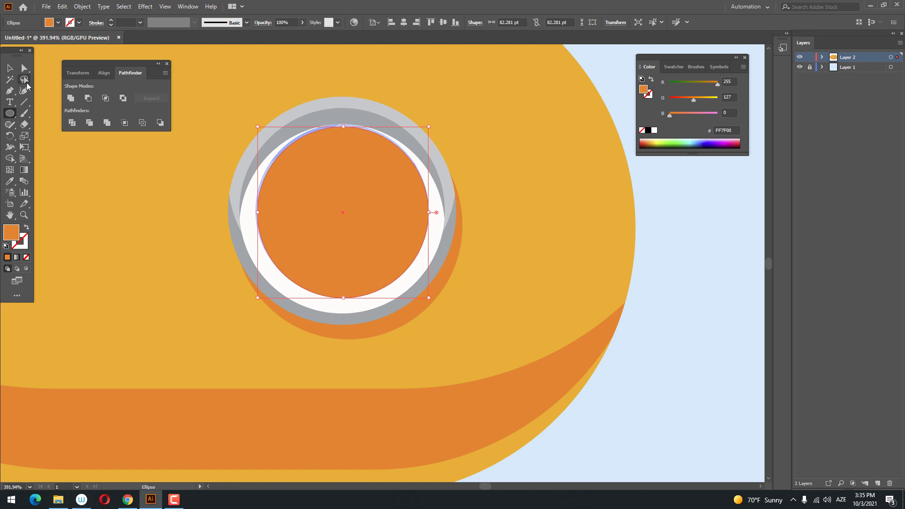
drag(400, 204, 196, 213)
click(10, 181)
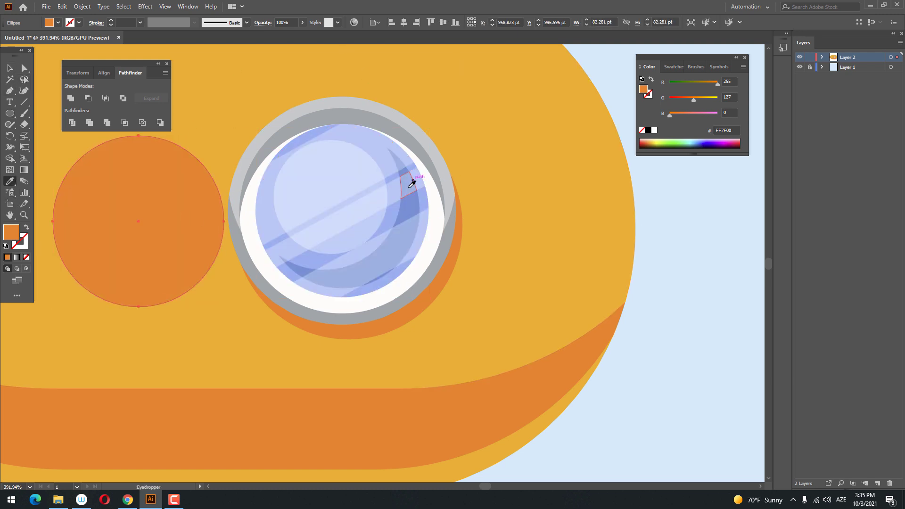
click(10, 68)
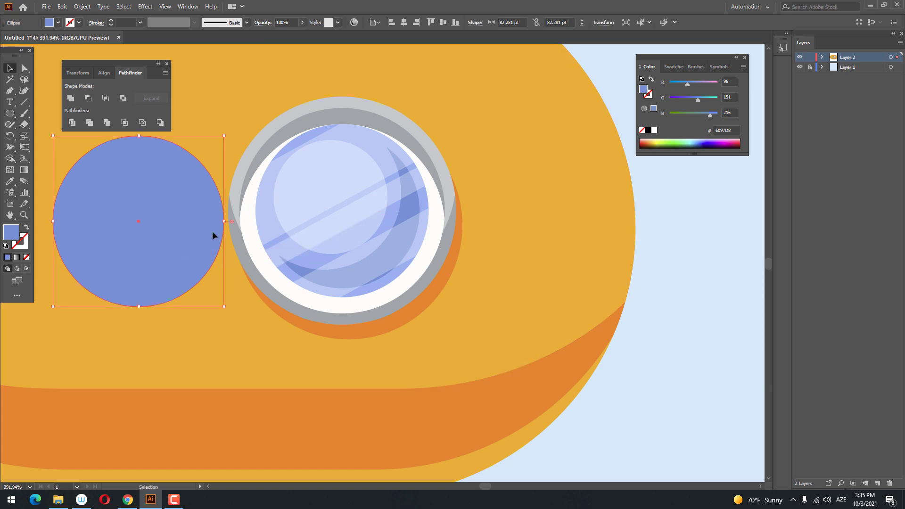
drag(212, 231, 369, 224)
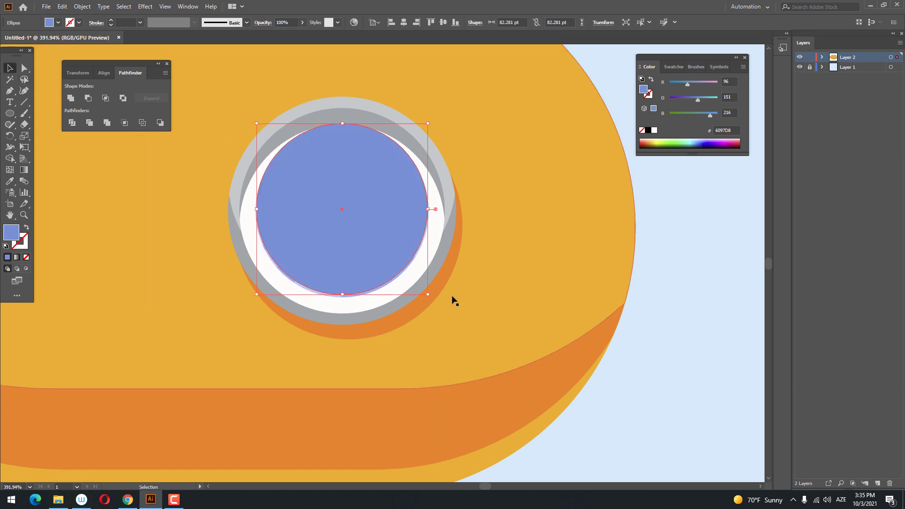
- Copy the blue circle, paste it in front and offset the copy about 3 pt right and 7 pt down
click(62, 7)
click(77, 52)
click(62, 6)
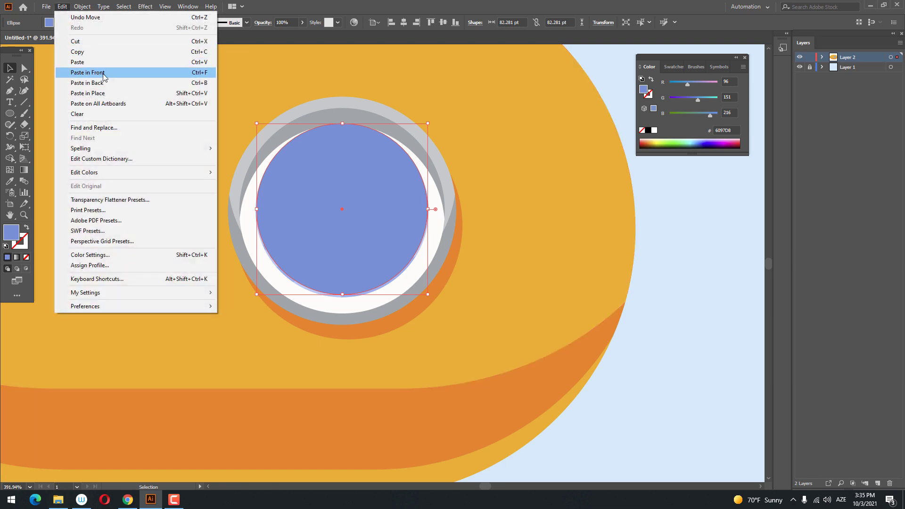
click(104, 77)
mouse_move(360, 209)
mouse_down()
mouse_move(377, 228)
mouse_move(365, 220)
mouse_up()
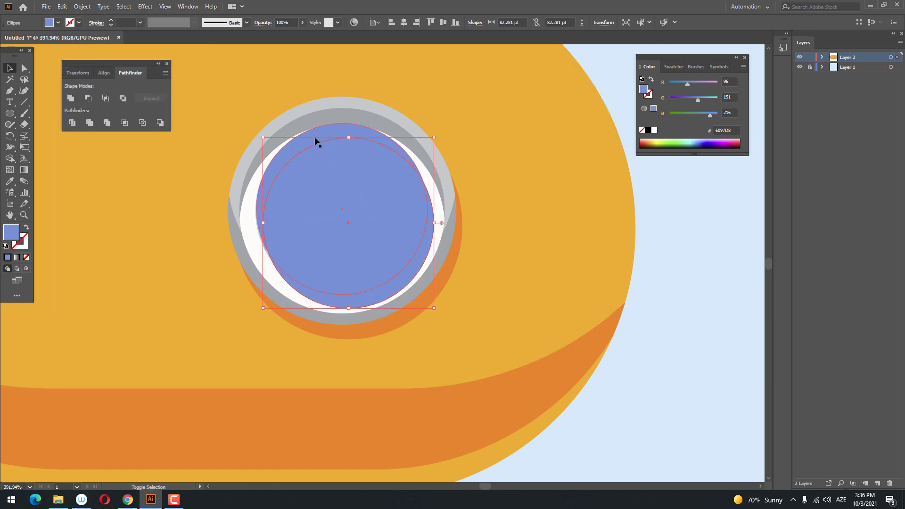
- Divide the two blue circles, ungroup the pieces and delete all except the upper-left crescent
click(69, 124)
right_click(338, 189)
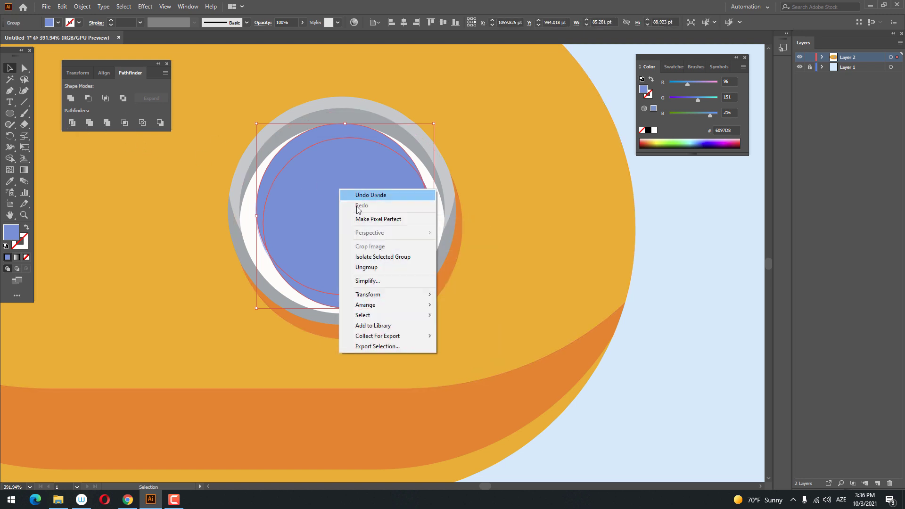
click(377, 267)
click(552, 295)
click(433, 248)
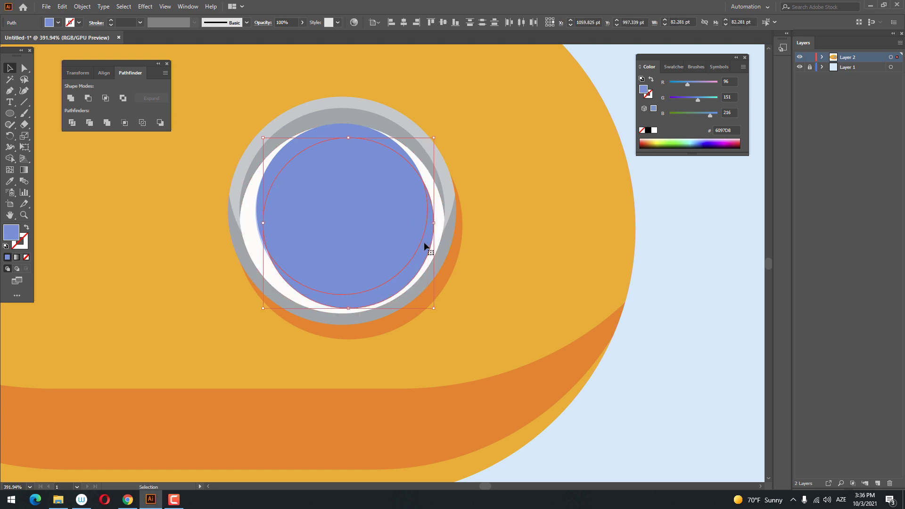
key(Delete)
- Fill the crescent along the glass's upper edge with black 000000 and set its opacity to 30%
click(314, 141)
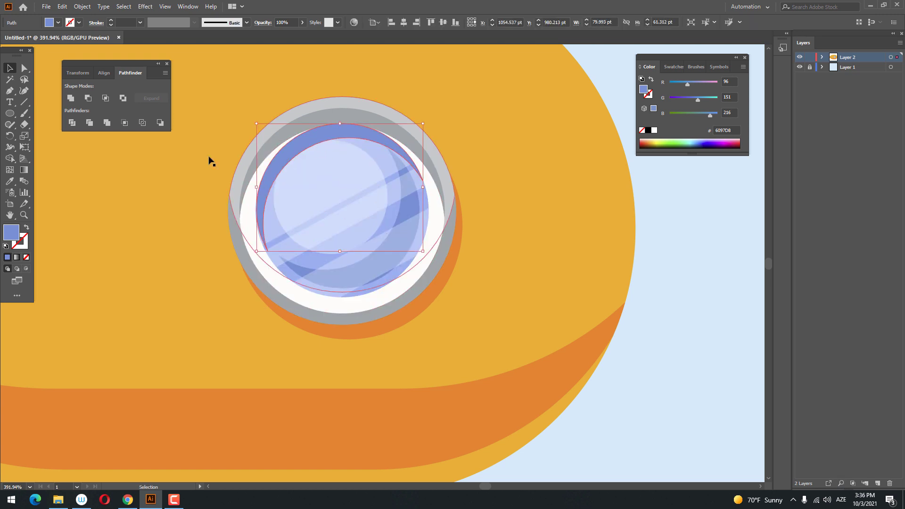
double_click(10, 232)
drag(571, 215, 564, 223)
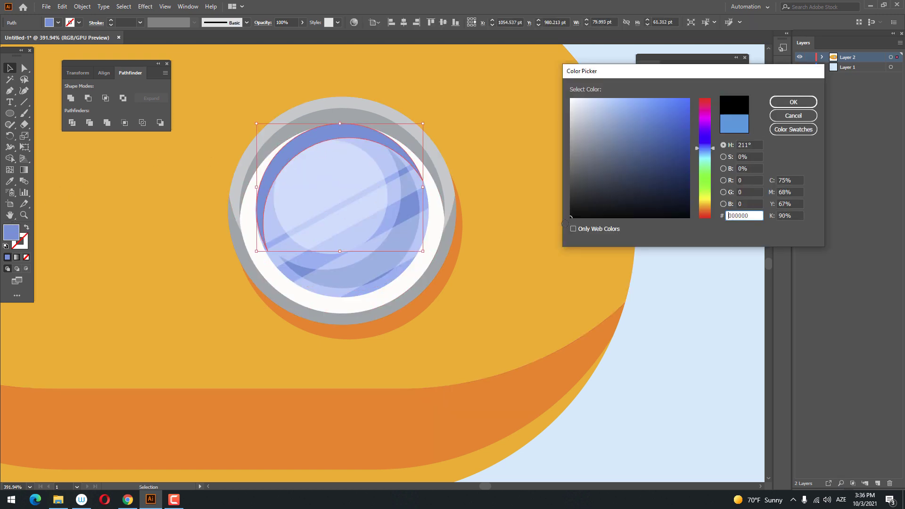
click(791, 103)
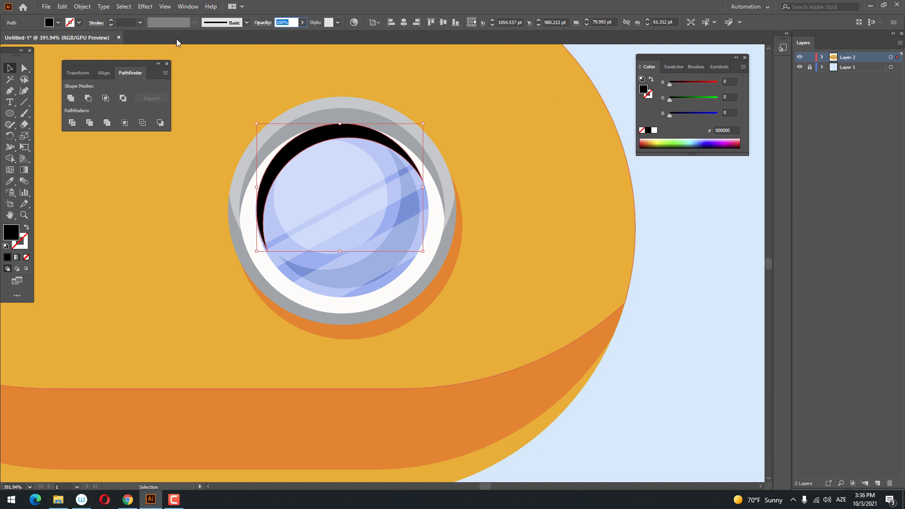
text(30)
key(Return)
click(694, 310)
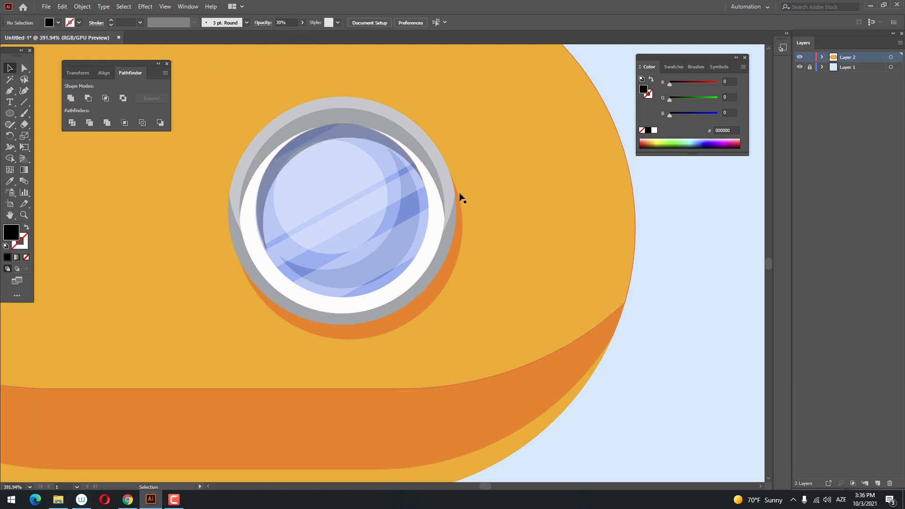
- Group the round window with its crescent shading and orange drop shadow, leaving out the body shapes
key(z)
drag(444, 163, 333, 216)
drag(493, 215, 508, 238)
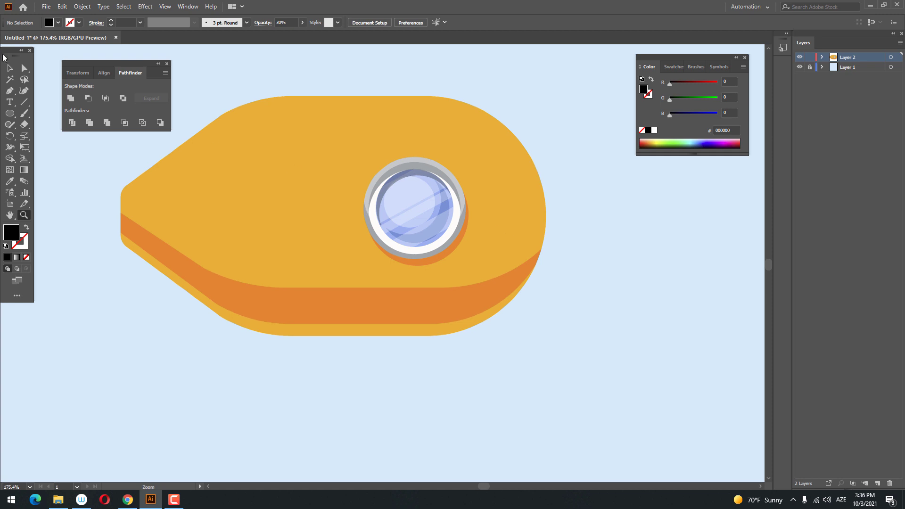
click(522, 257)
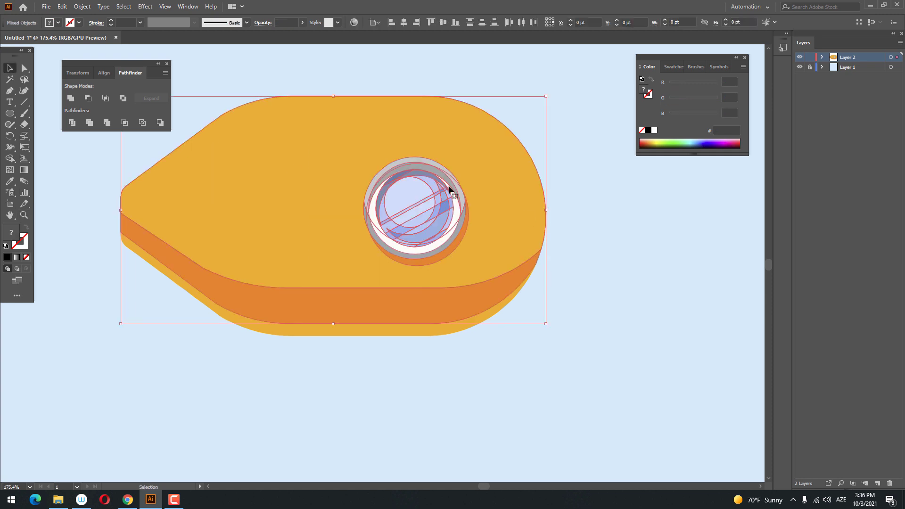
click(435, 227)
right_click(435, 225)
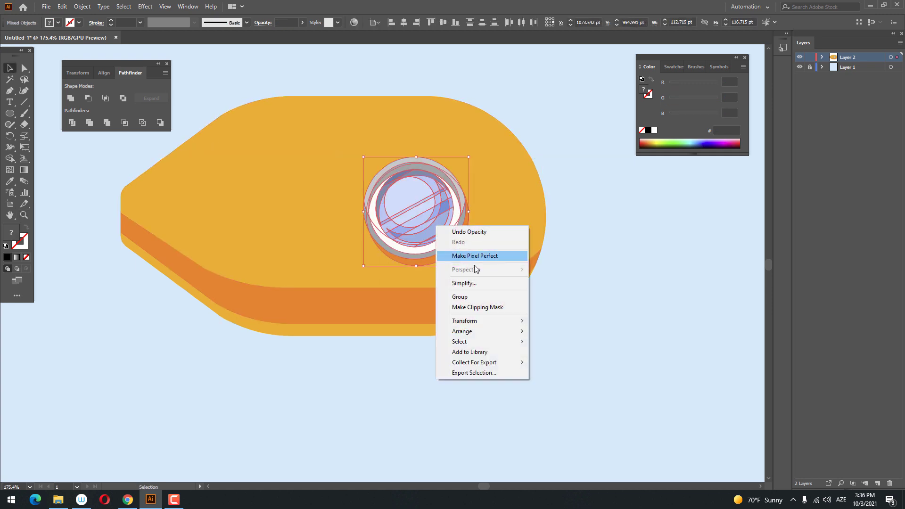
click(469, 296)
- Copy the window group, paste it in front, place the copy left of the original and shrink it to about 70%
click(66, 6)
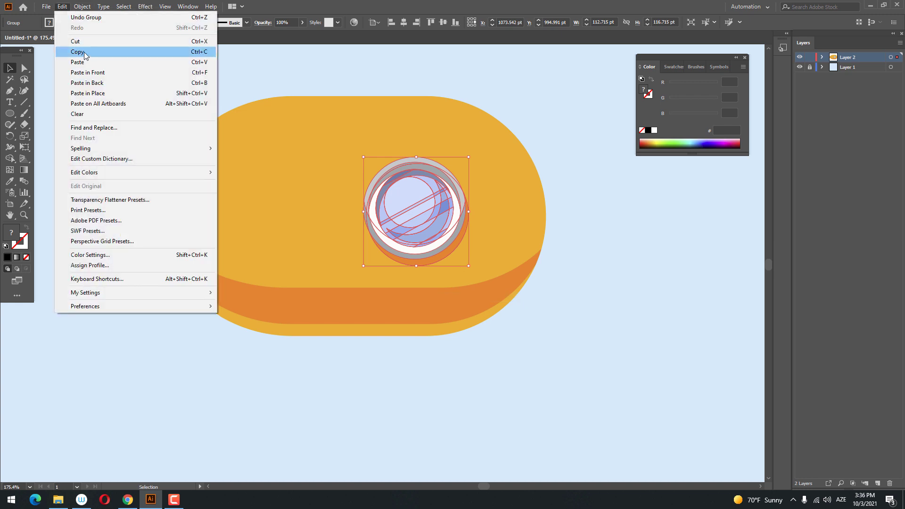
click(76, 50)
click(62, 7)
click(85, 73)
drag(368, 196, 271, 196)
drag(371, 267, 356, 252)
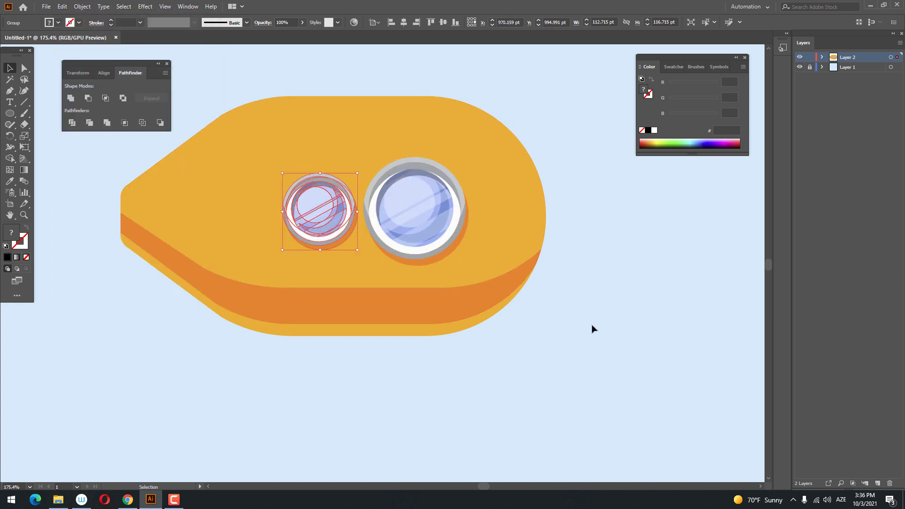
click(613, 302)
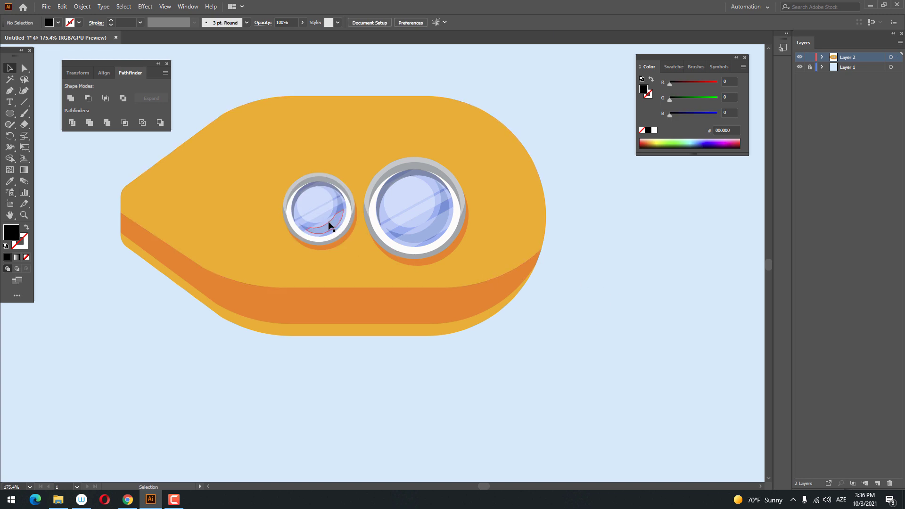
drag(329, 222, 324, 223)
- Draw a rectangle about 123 × 41 pt overlapping the middle of the orange body's upper edge
key(z)
drag(522, 251, 495, 321)
drag(446, 286, 457, 329)
mouse_move(12, 119)
mouse_down()
mouse_move(106, 139)
mouse_move(42, 116)
mouse_up()
drag(294, 183, 405, 146)
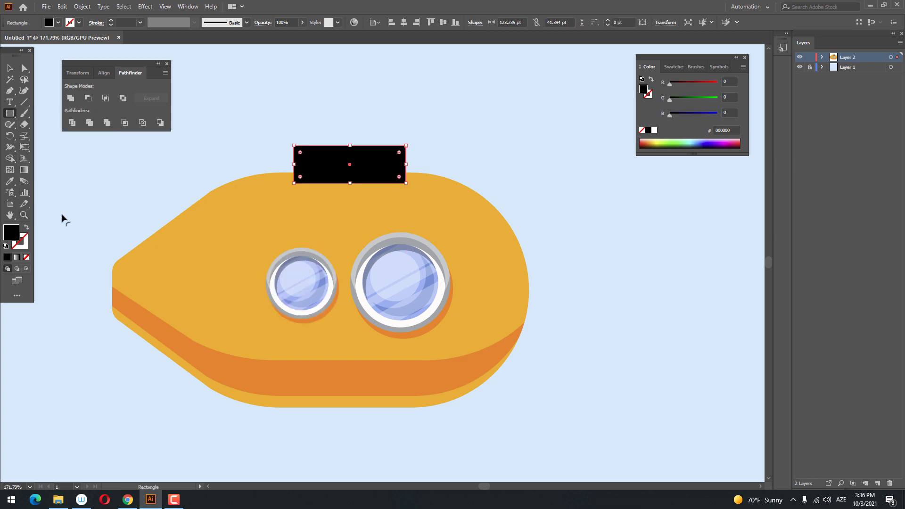
- Fill the rectangle with the body's orange FFAA00 and send it to the back
click(9, 181)
click(221, 203)
key(v)
right_click(360, 161)
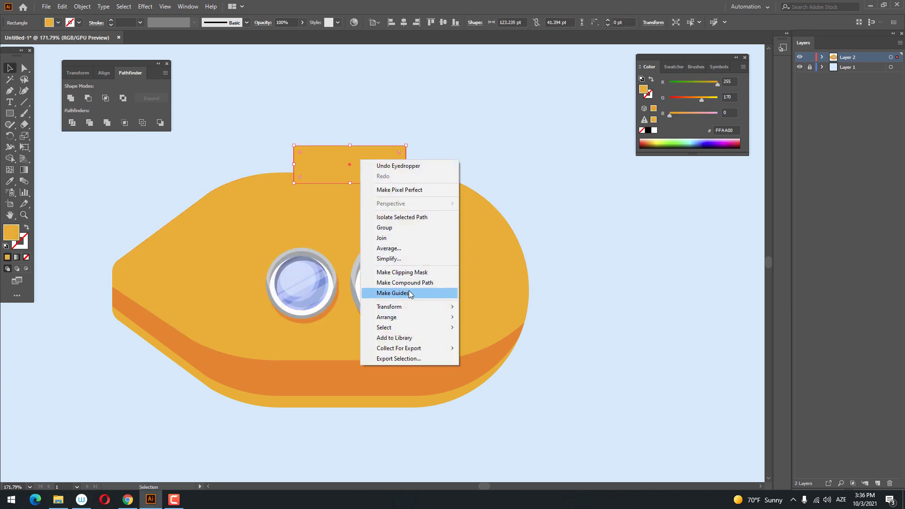
mouse_move(414, 316)
click(518, 348)
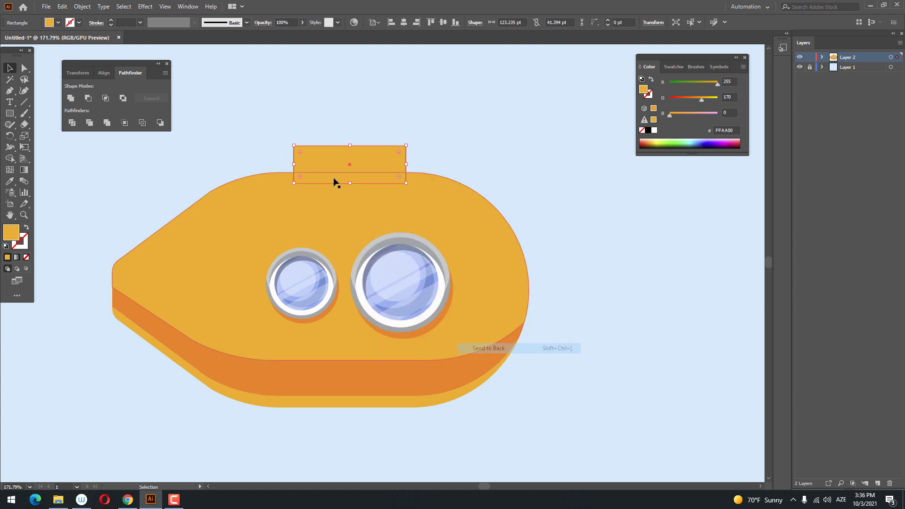
- Distort the rectangle with Free Transform's perspective option into a trapezoid with a narrower upper edge
drag(409, 165, 465, 158)
key(ctrl+z)
click(413, 165)
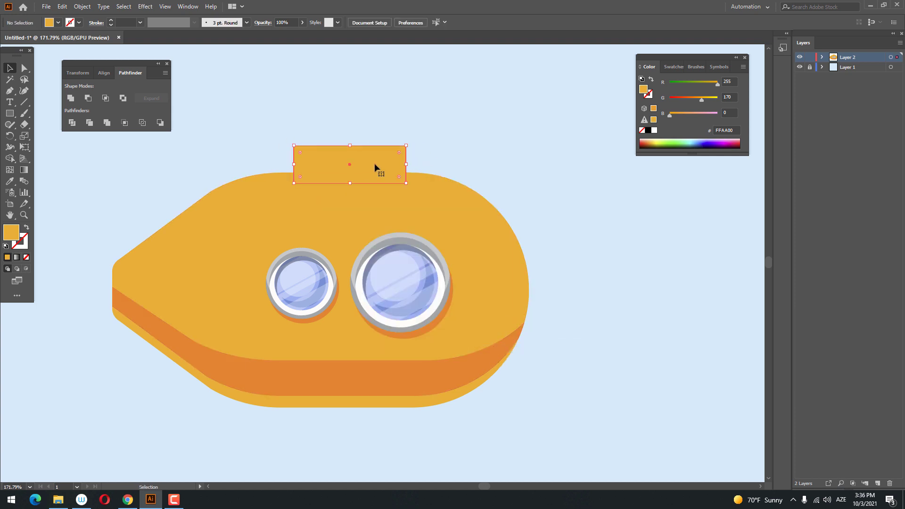
click(27, 150)
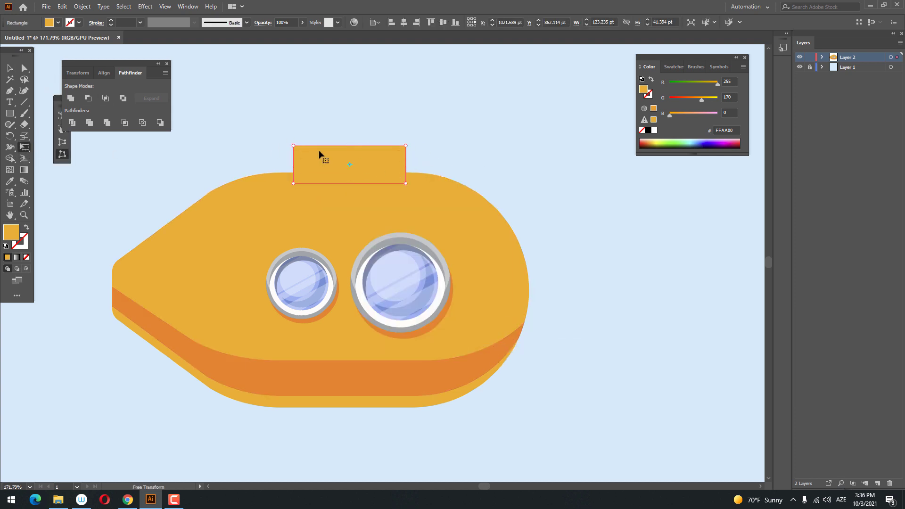
drag(294, 147, 307, 146)
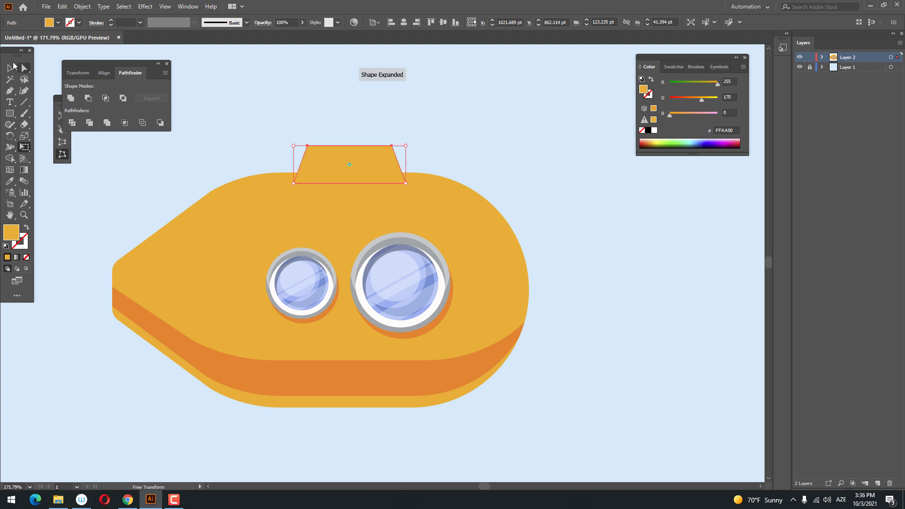
- Round the trapezoid's two upper corners to a radius of about 18 pt
click(25, 68)
click(315, 157)
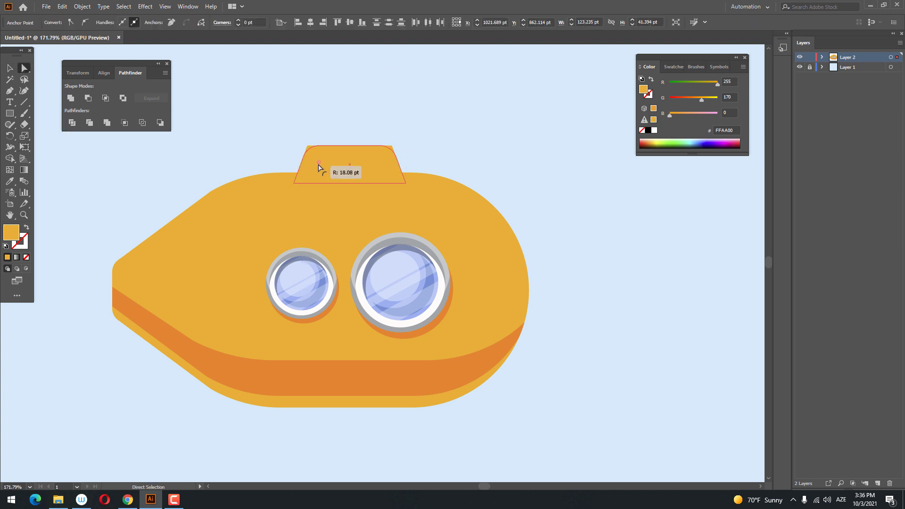
click(471, 149)
drag(460, 140, 470, 158)
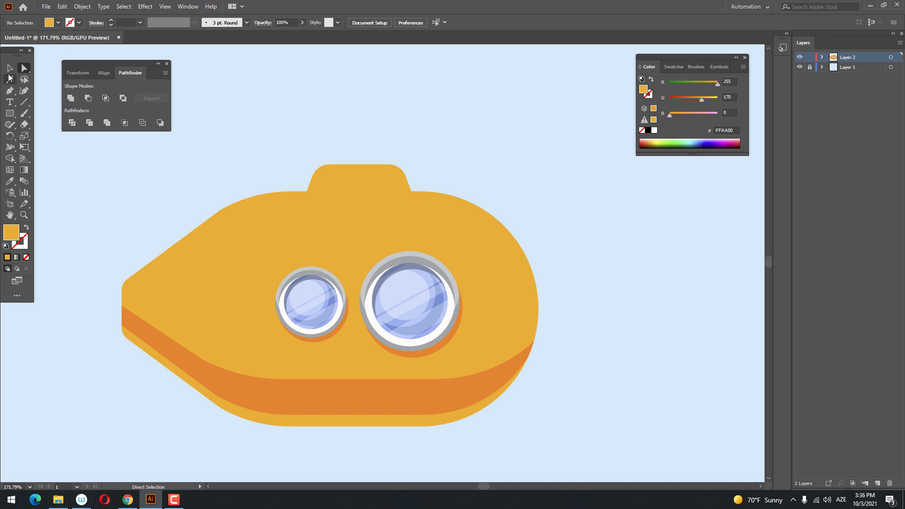
- Select the trapezoid turret together with the upper orange body and divide the two shapes
drag(256, 142, 401, 204)
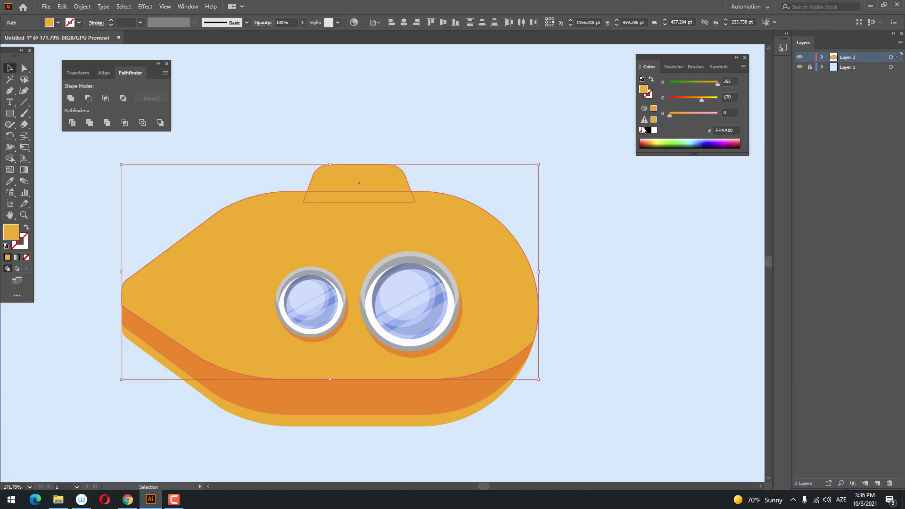
click(71, 125)
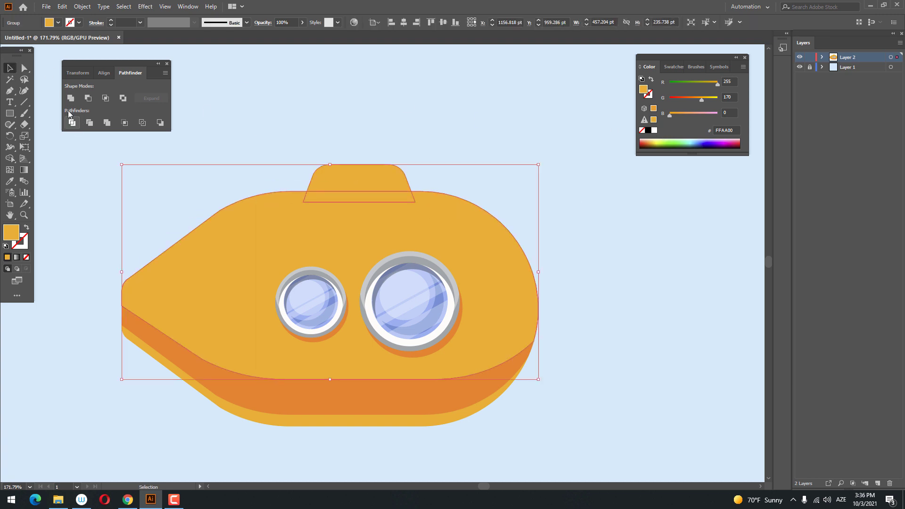
- Round the two inner corners where the turret meets the body to a radius of about 14 pt
click(21, 67)
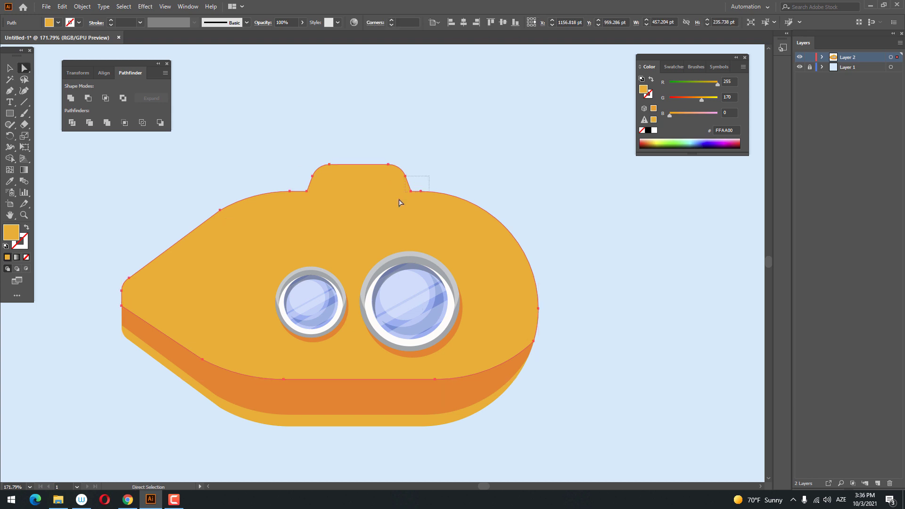
drag(399, 202, 399, 202)
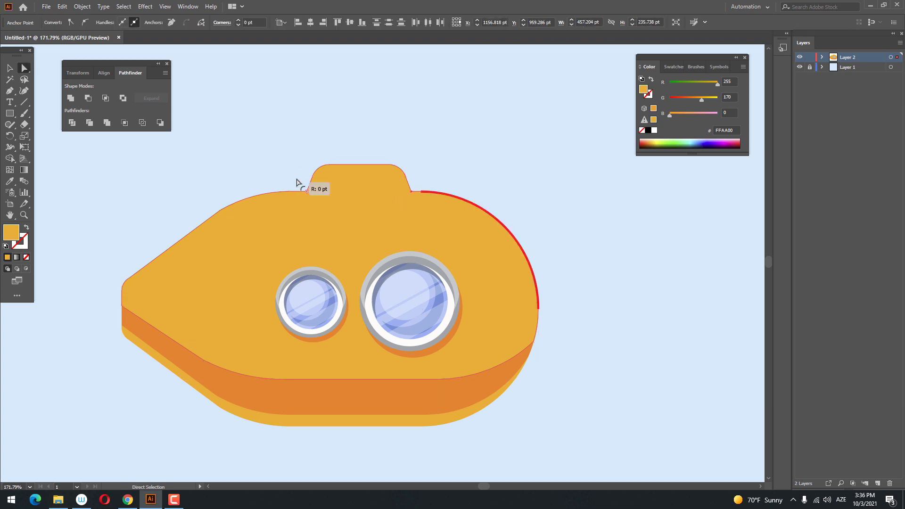
click(314, 184)
click(410, 192)
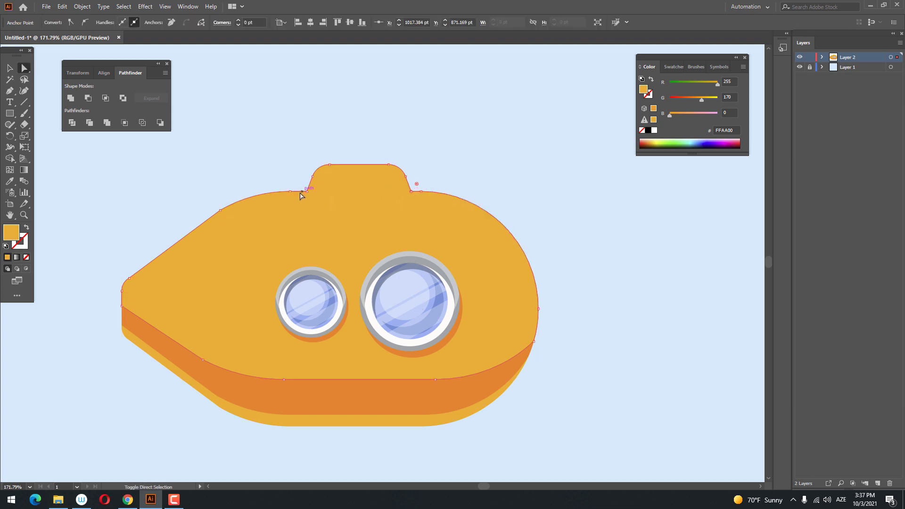
shift+click(307, 192)
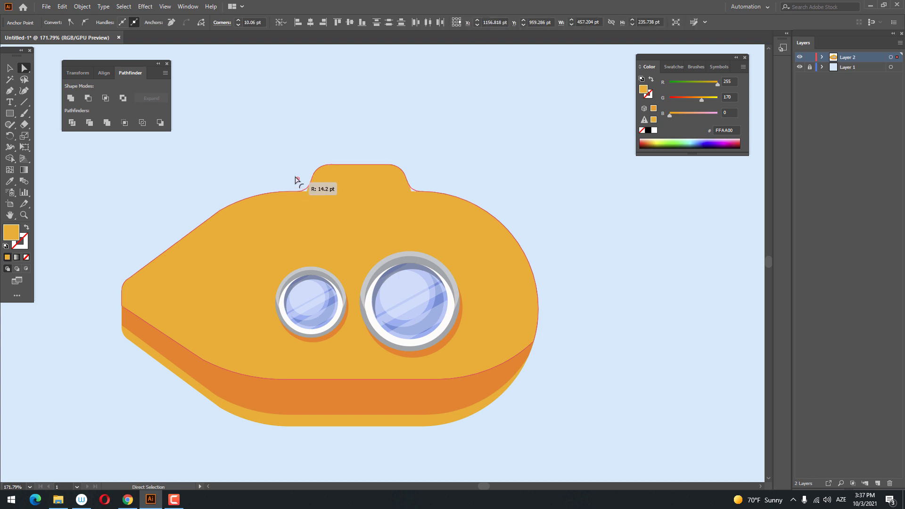
click(456, 173)
- Draw a rectangle about 51 × 19 pt across the turret's upper edge and fill it with the window frame's light grey C8CACC
key(z)
drag(455, 173, 424, 225)
drag(375, 203, 406, 172)
drag(242, 153, 255, 167)
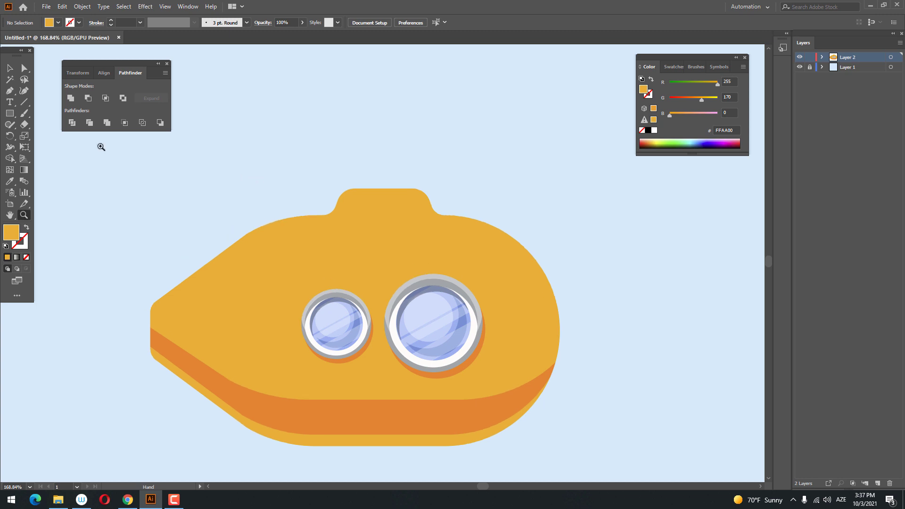
mouse_move(367, 193)
mouse_down()
mouse_move(398, 178)
mouse_move(497, 189)
mouse_up()
key(z)
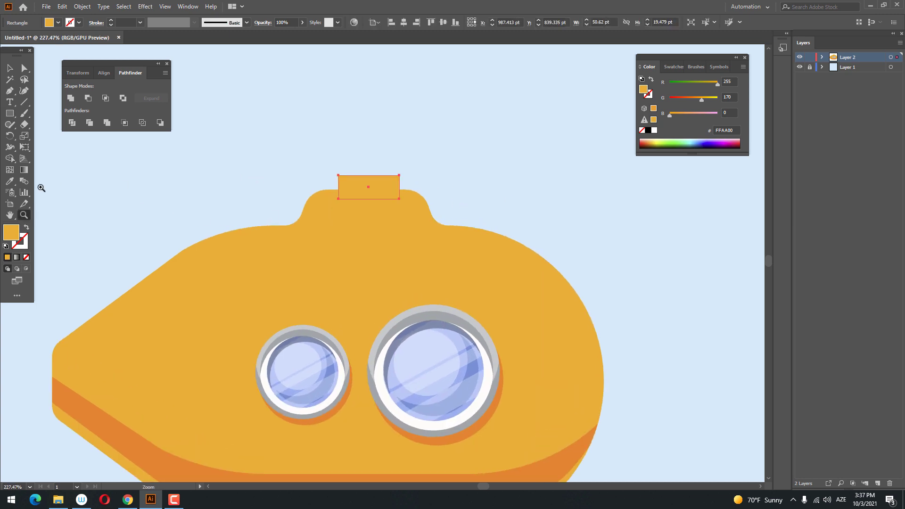
click(10, 183)
click(444, 304)
- Send the grey rectangle to the back and nudge it into place as a cap behind the turret's upper edge
key(z)
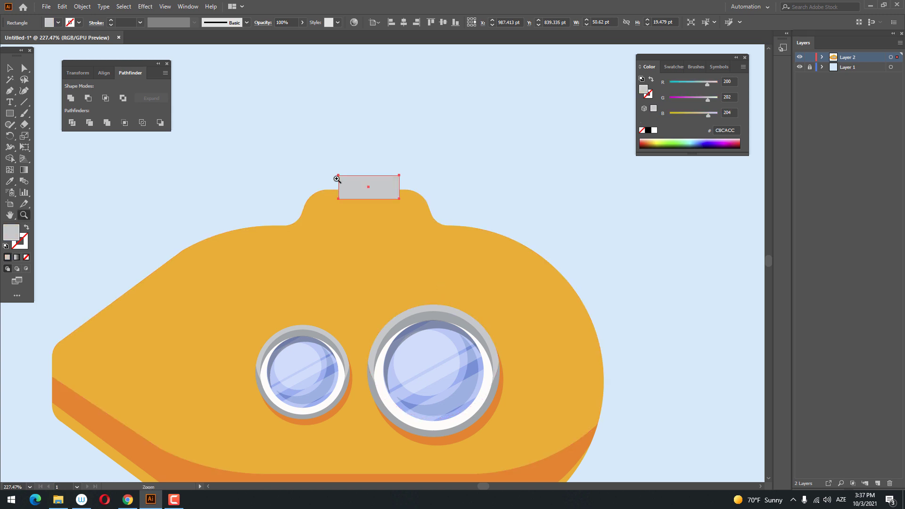
drag(336, 177, 368, 179)
click(10, 68)
right_click(425, 203)
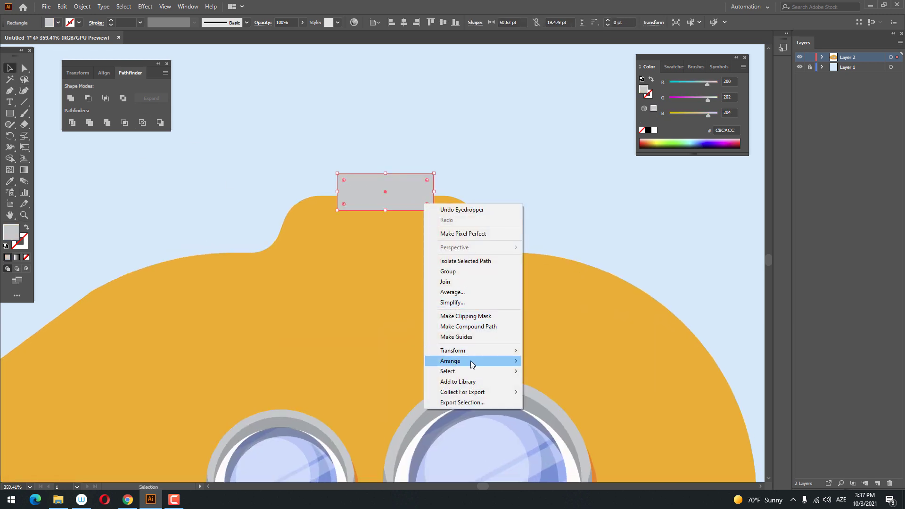
mouse_move(470, 361)
click(595, 392)
click(503, 200)
drag(409, 185, 407, 184)
click(491, 178)
- Paste a copy of the grey cap in front and narrow it to a strip about 12 pt wide near the cap's right end
key(z)
drag(492, 166, 474, 168)
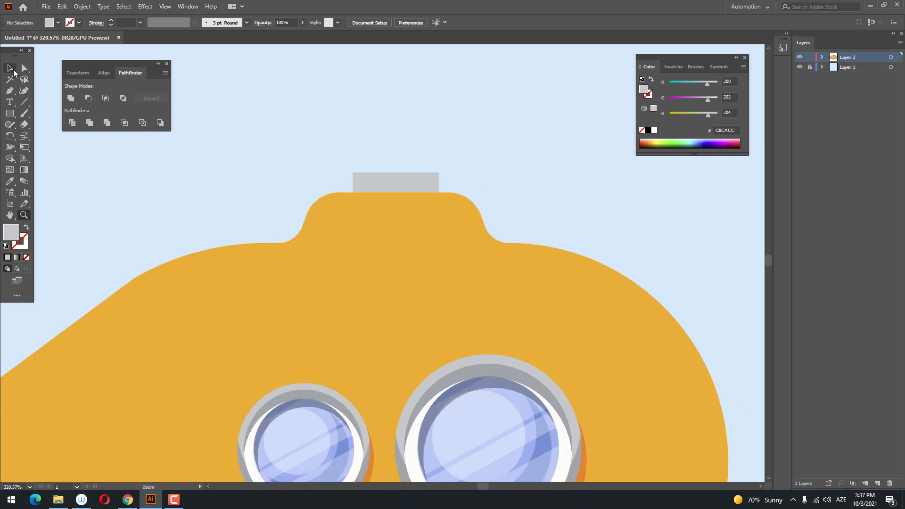
click(402, 186)
click(50, 8)
mouse_move(62, 7)
click(78, 52)
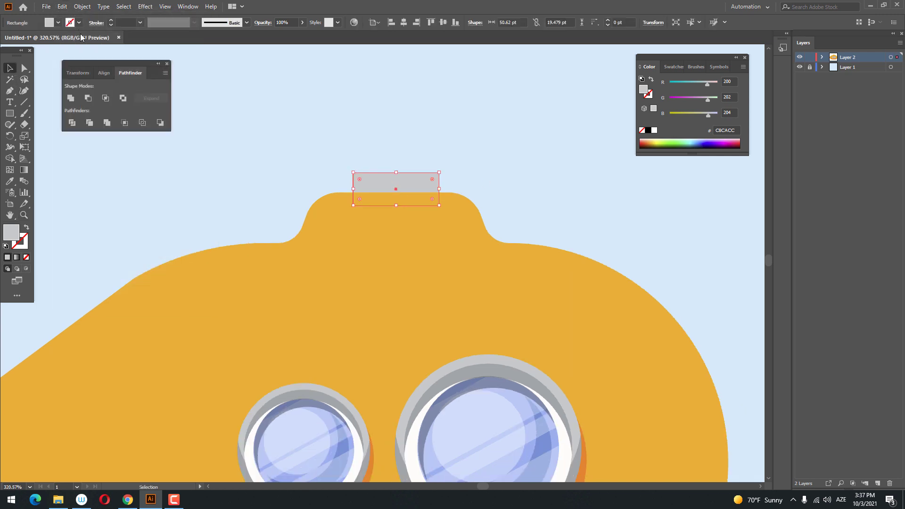
click(63, 10)
click(78, 52)
click(62, 7)
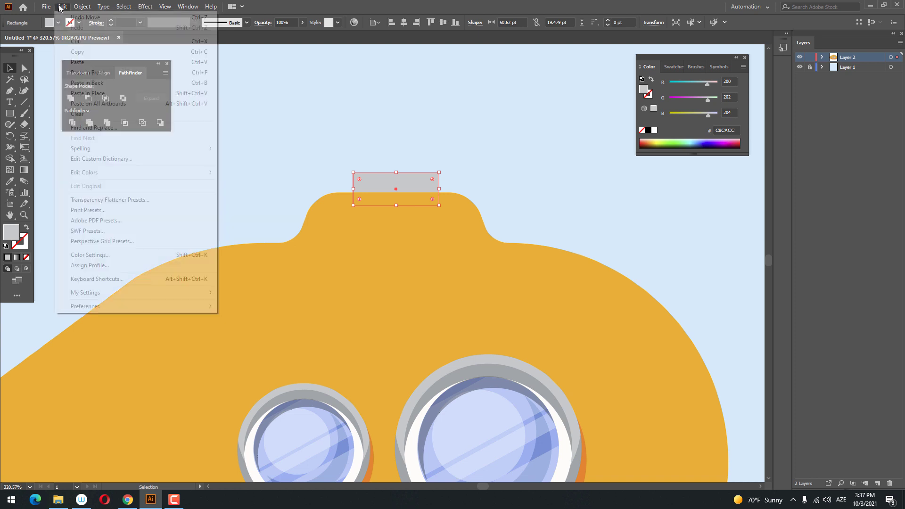
click(102, 73)
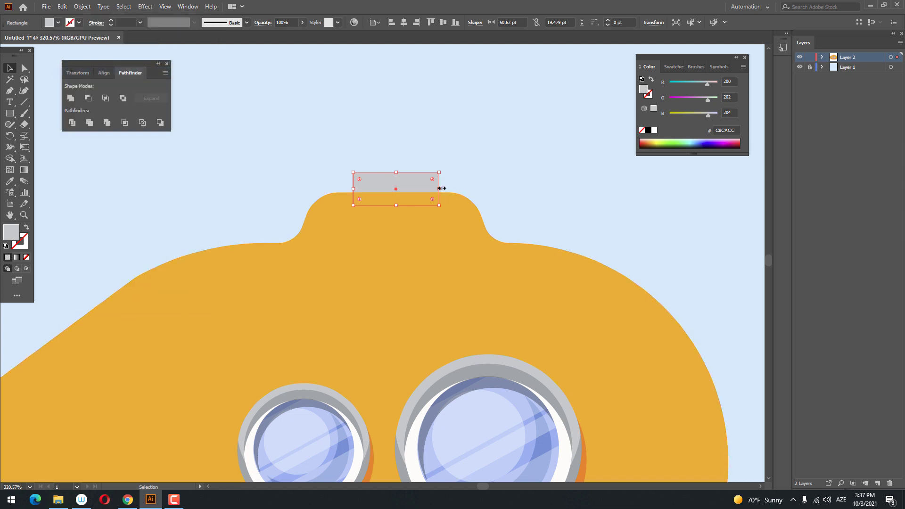
drag(440, 188, 432, 188)
drag(362, 188, 410, 192)
- Fill the narrow strip with the darker grey A2A7AA sampled from the large window's frame
key(i)
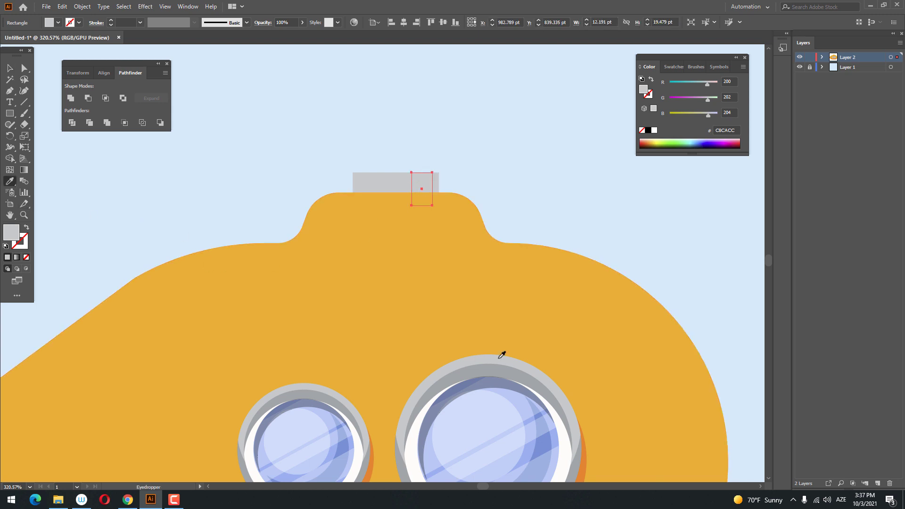
click(483, 369)
scroll(424, 207, up, 2)
- Duplicate the dark strip in front and move the copy near the cap's left end
click(6, 71)
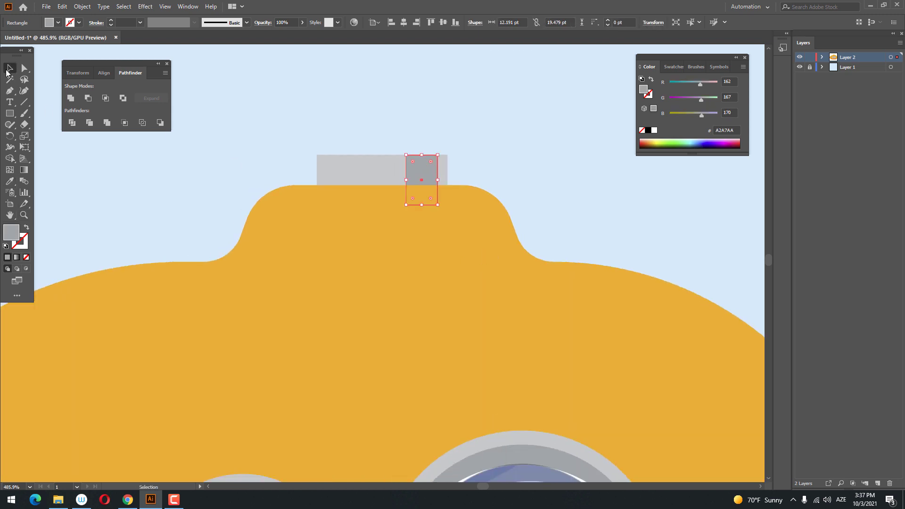
click(62, 6)
click(71, 50)
click(62, 6)
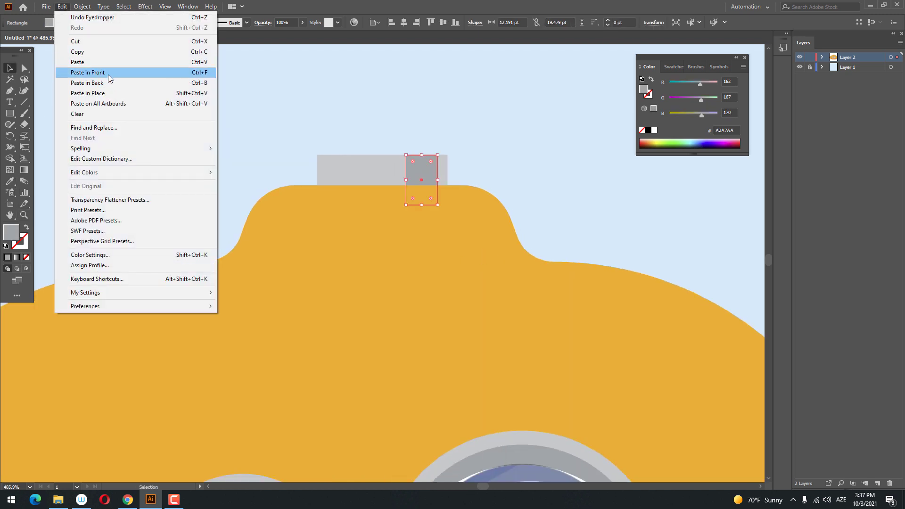
click(94, 70)
drag(415, 167, 345, 166)
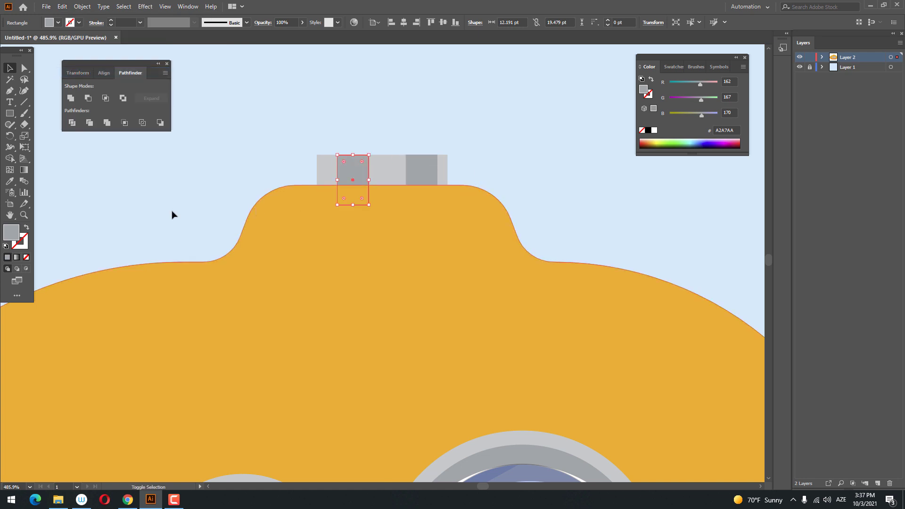
- Lighten the left strip's fill to D1D2D3
double_click(12, 232)
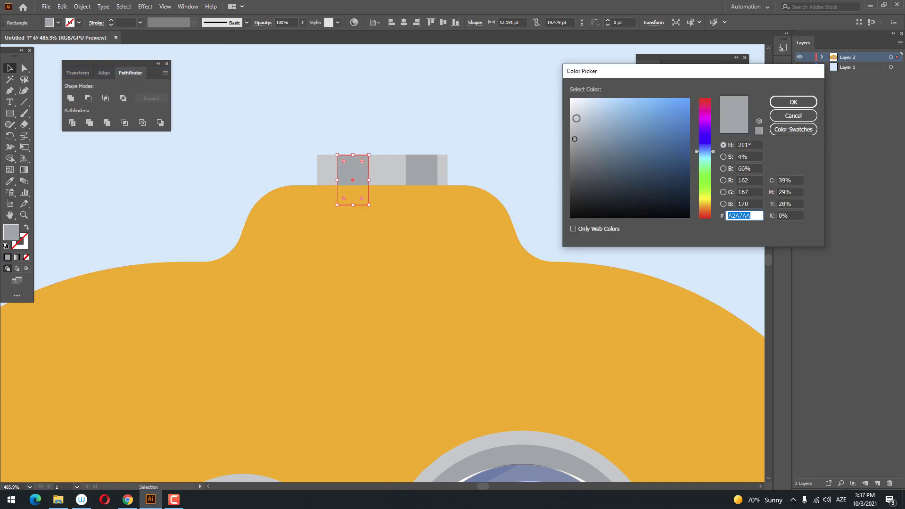
click(571, 118)
click(783, 103)
- Set the left strip's fill to the near-white EFEFEF
key(z)
drag(443, 104, 463, 145)
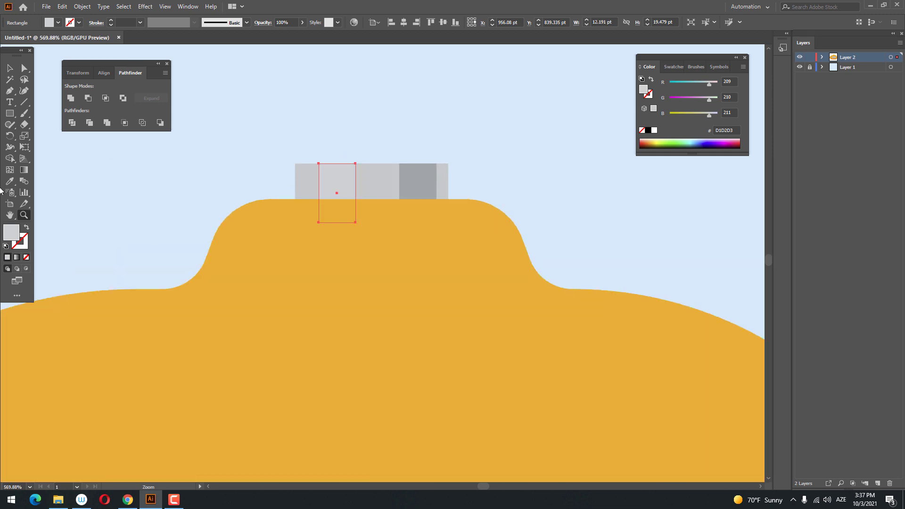
double_click(12, 232)
click(571, 104)
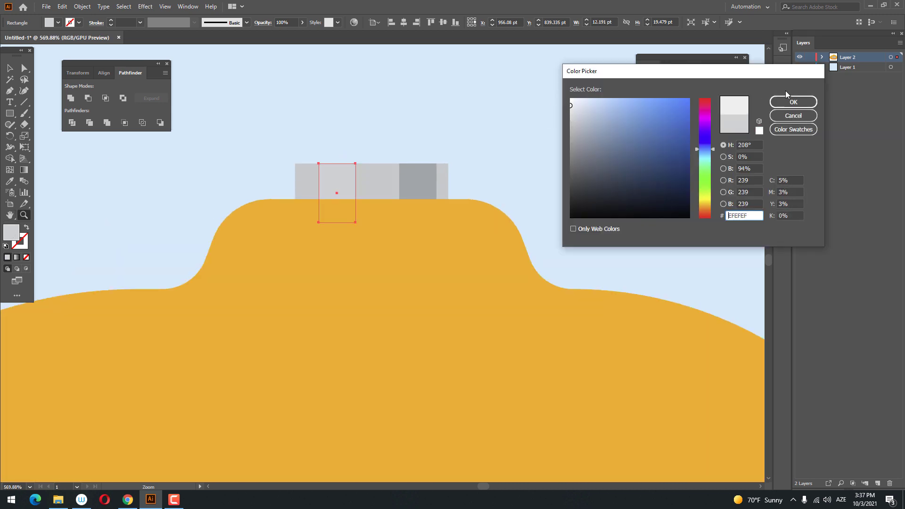
click(793, 102)
- Draw a vertical mast rectangle about 13 × 71 pt above the cap and lower it until it overlaps the cap
drag(440, 107, 368, 150)
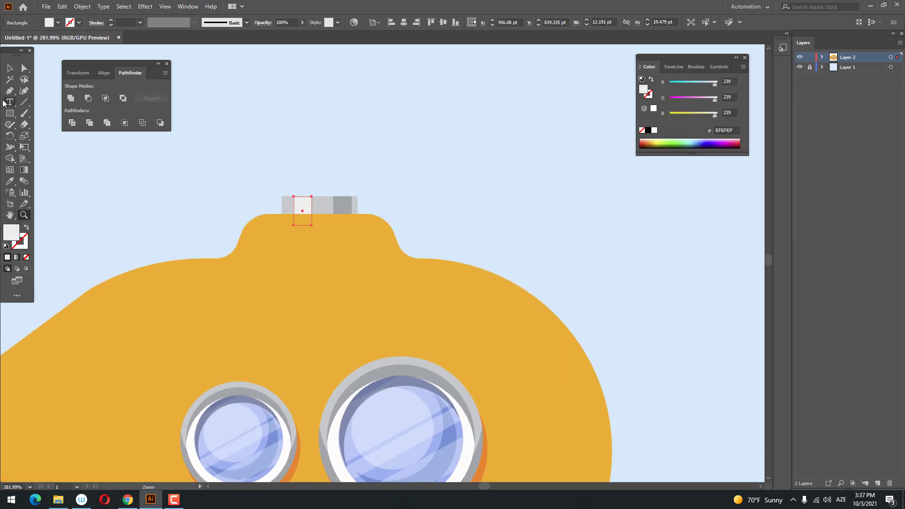
click(10, 113)
drag(307, 82, 327, 188)
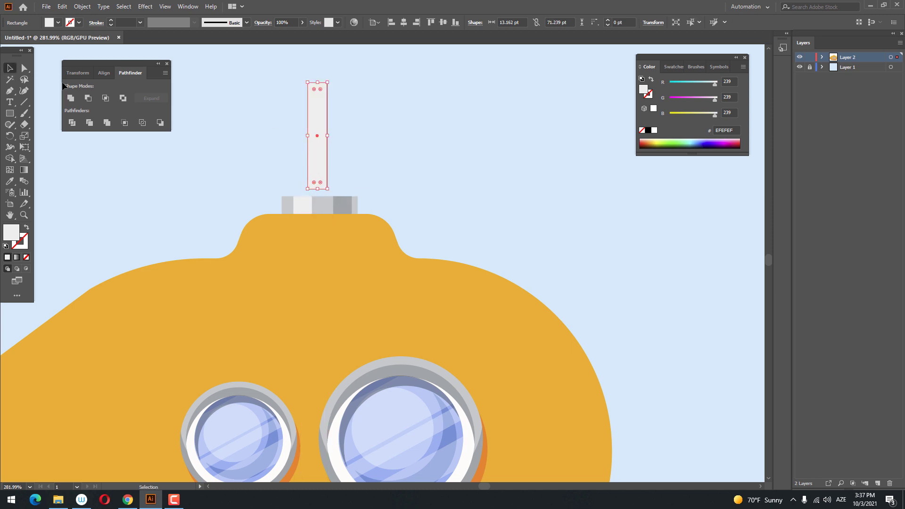
drag(323, 138, 324, 165)
- Send the mast rectangle to the back, behind the grey cap
right_click(324, 164)
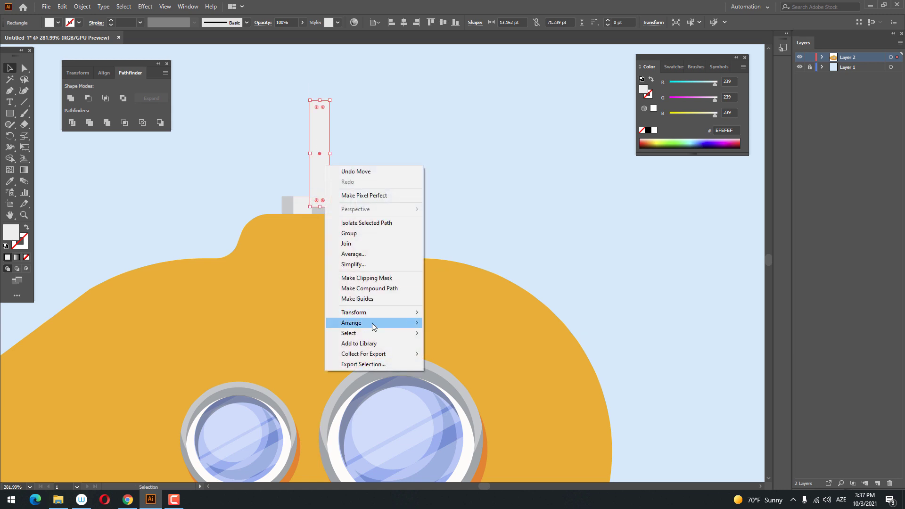
mouse_move(372, 323)
click(475, 354)
key(ctrl+shift+a)
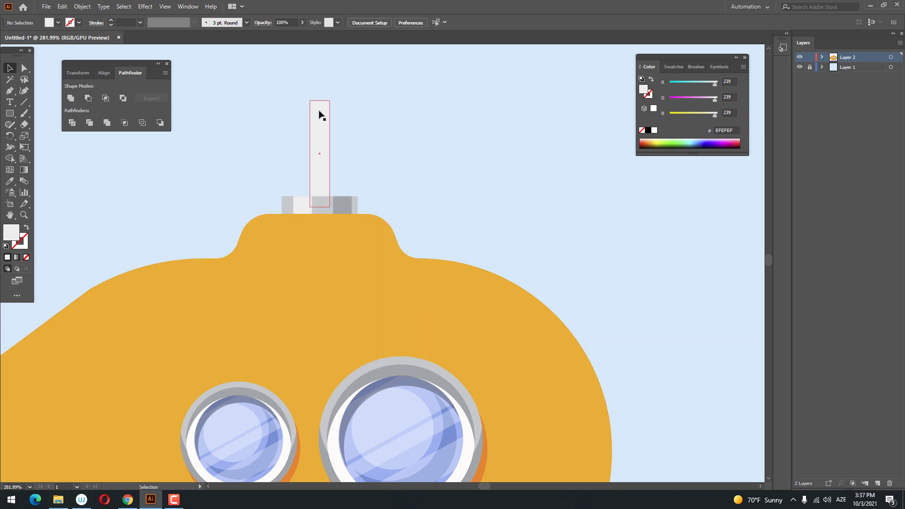
- Shorten the mast from above to about 65 pt high and fill it with the cap's light grey C8CACC
click(319, 115)
click(10, 181)
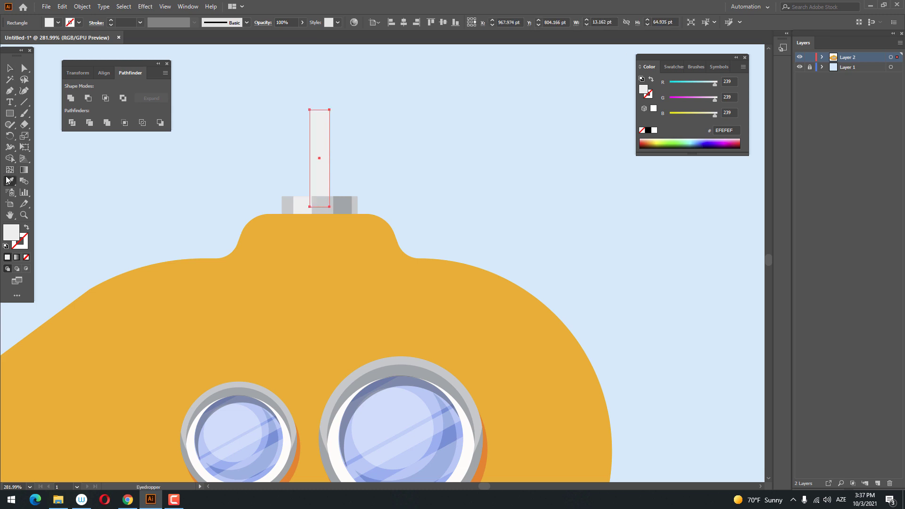
click(320, 209)
- Copy the mast rectangle and paste the duplicate in front at the same place
key(z)
drag(315, 126, 370, 168)
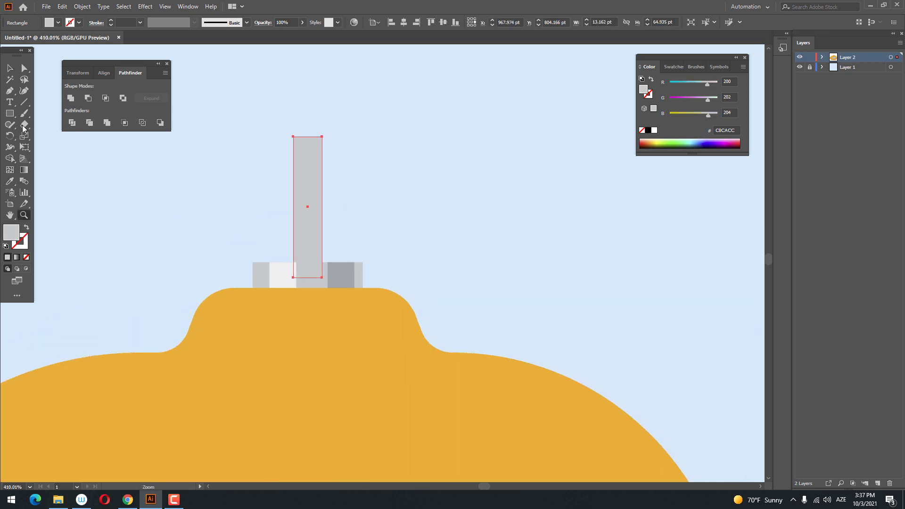
click(10, 115)
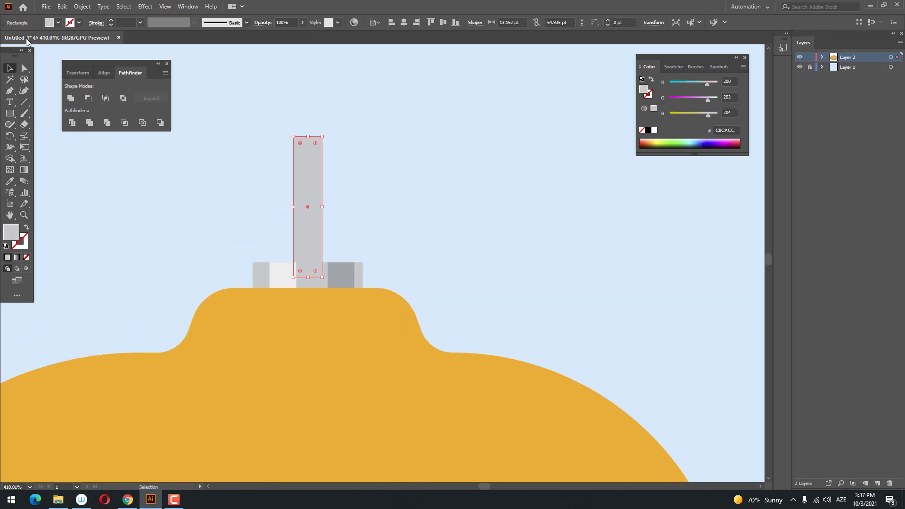
click(62, 6)
click(109, 52)
click(62, 6)
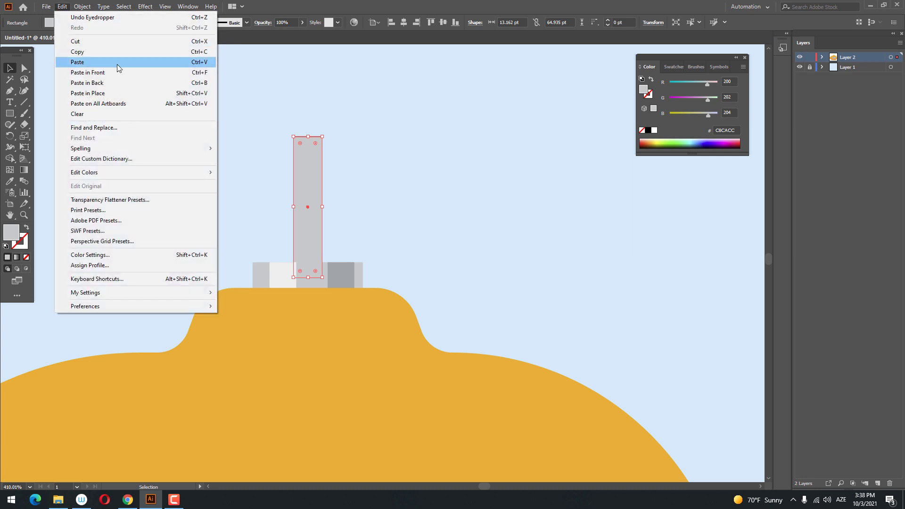
click(117, 62)
- Rotate the mast copy to horizontal and fit it as an arm reaching about 48 pt right from the mast's upper end
drag(325, 134, 426, 210)
drag(356, 204, 398, 151)
click(440, 192)
- Unite the mast and its horizontal arm into one periscope shape and send it to the back
key(z)
drag(428, 177, 400, 206)
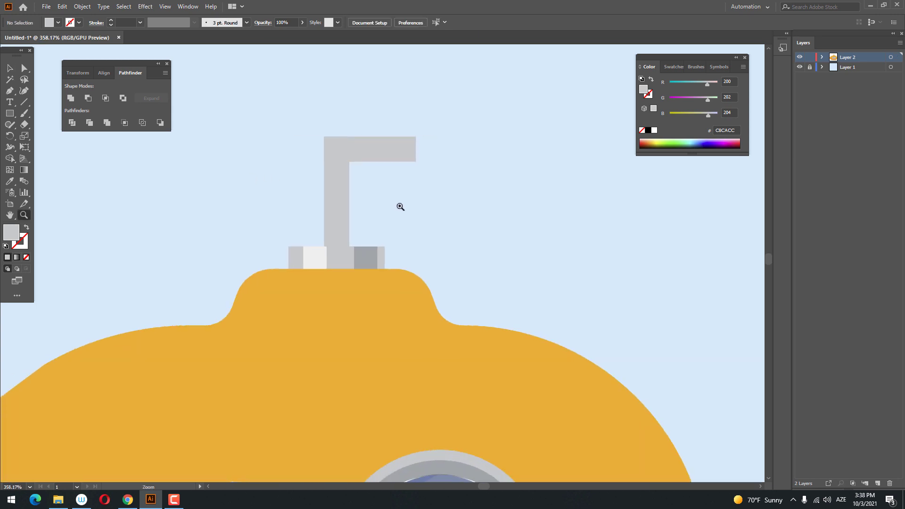
drag(289, 137, 288, 136)
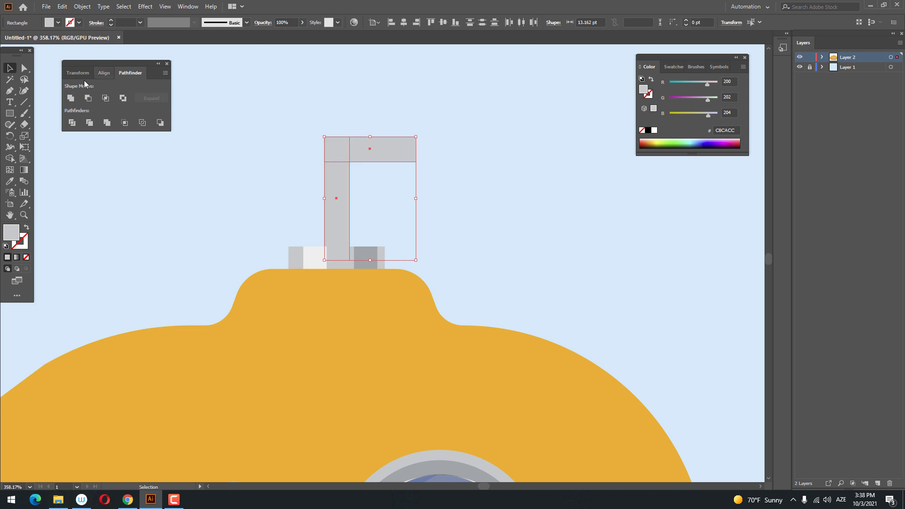
click(71, 98)
right_click(367, 163)
mouse_move(394, 319)
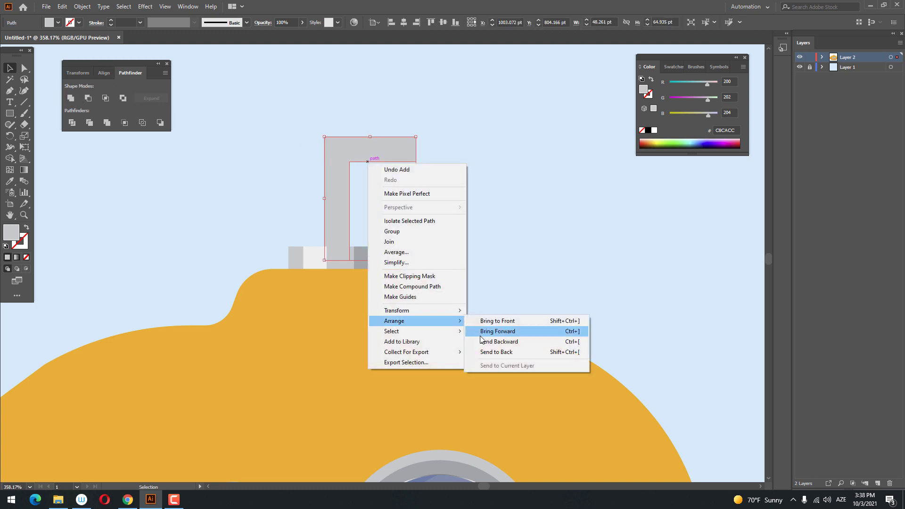
click(496, 352)
click(500, 264)
- Round the periscope's outer upper-left corner into a broad curve
key(z)
drag(383, 120, 439, 168)
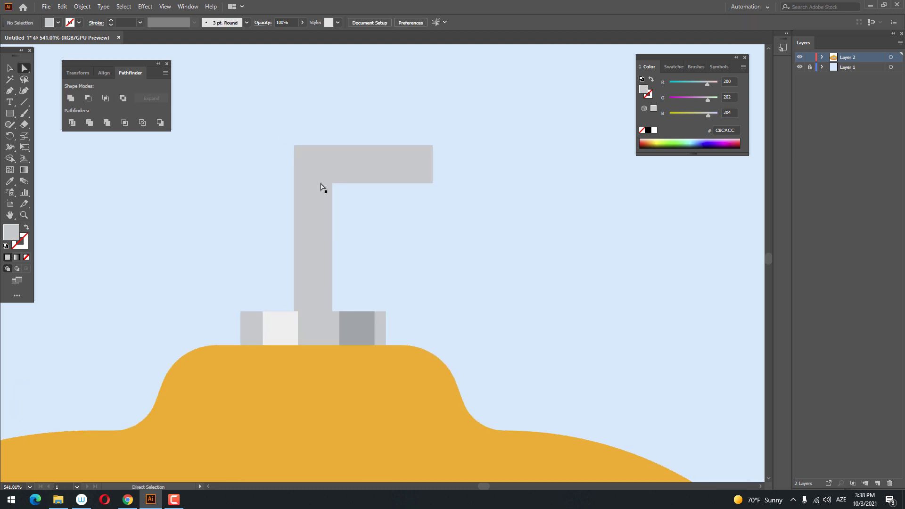
drag(248, 105, 248, 105)
drag(339, 192, 396, 226)
key(ctrl+z)
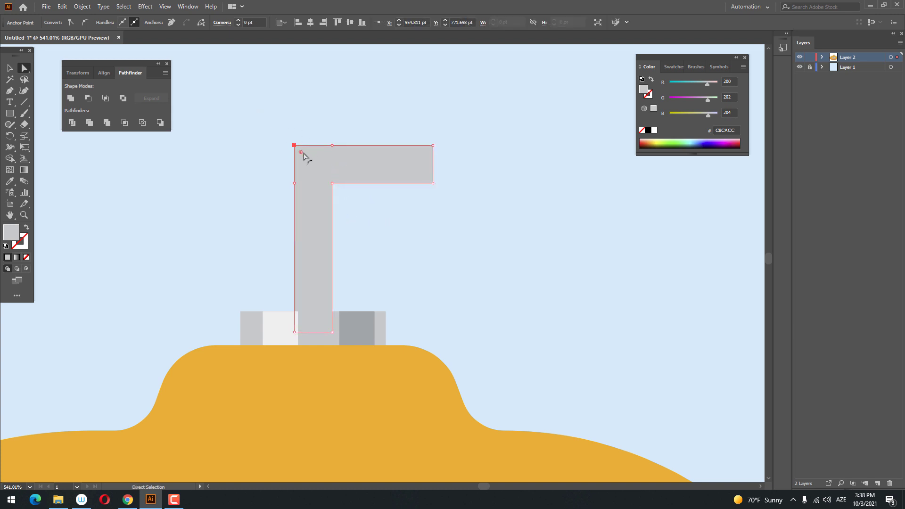
drag(299, 148, 330, 180)
- Move the lower anchor point at the periscope arm's free end inward so that the end is slanted
drag(462, 216, 395, 97)
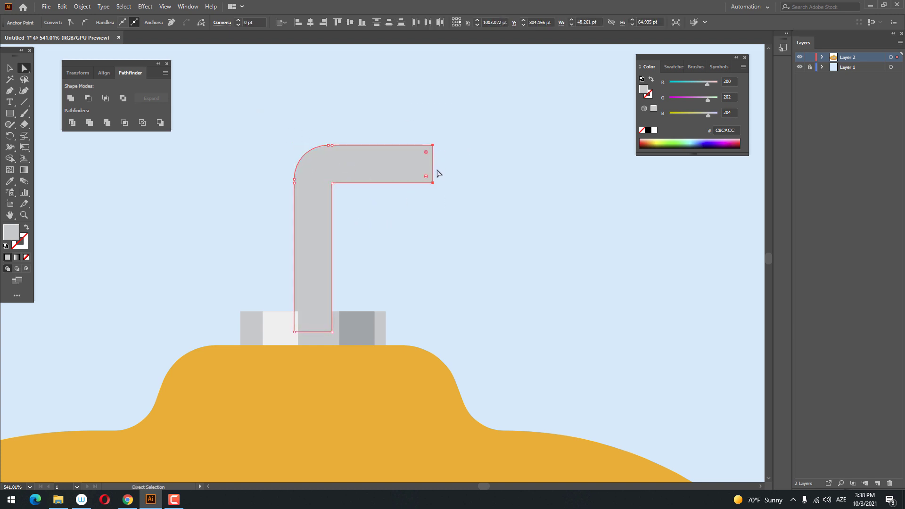
click(442, 185)
click(433, 183)
drag(433, 183, 410, 183)
click(441, 187)
- Round the periscope's inner bend and both corners of its slanted end, and send the periscope to the back
key(z)
drag(457, 115, 363, 178)
key(space)
click(364, 178)
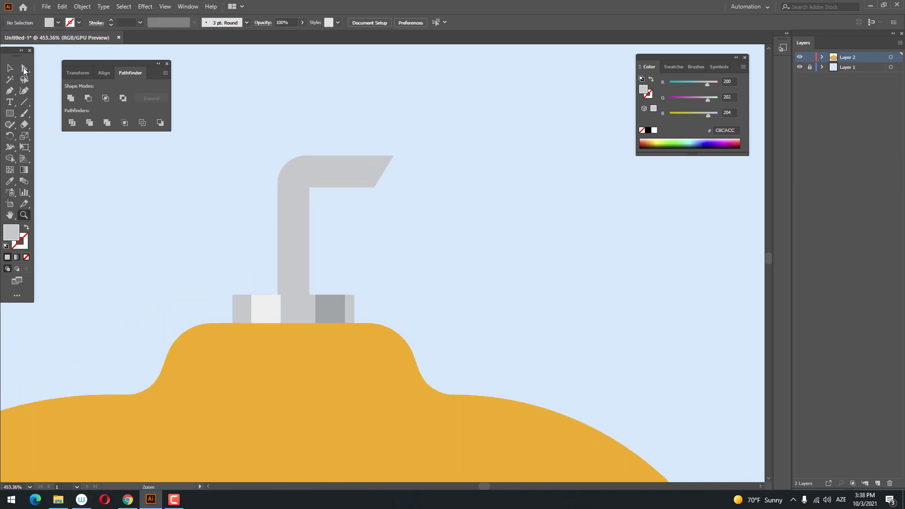
drag(344, 135, 343, 133)
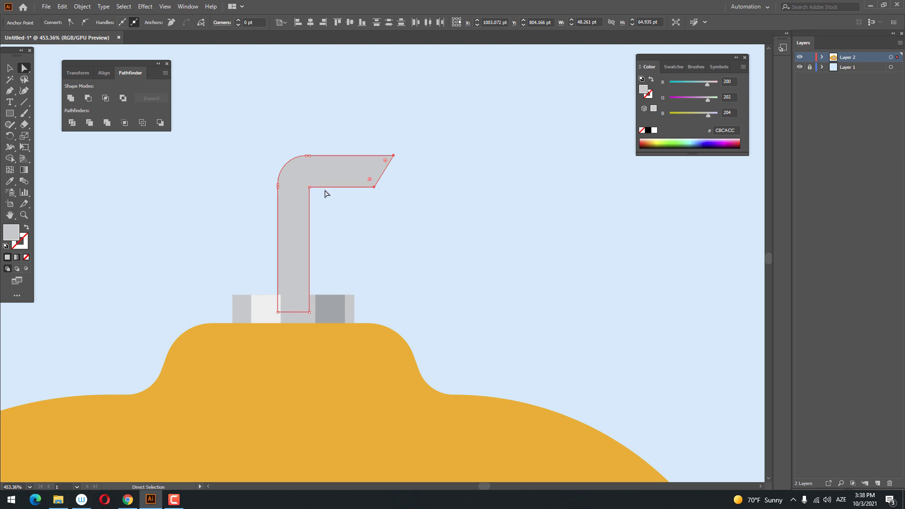
click(414, 212)
key(z)
drag(434, 175, 305, 148)
key(space)
click(305, 148)
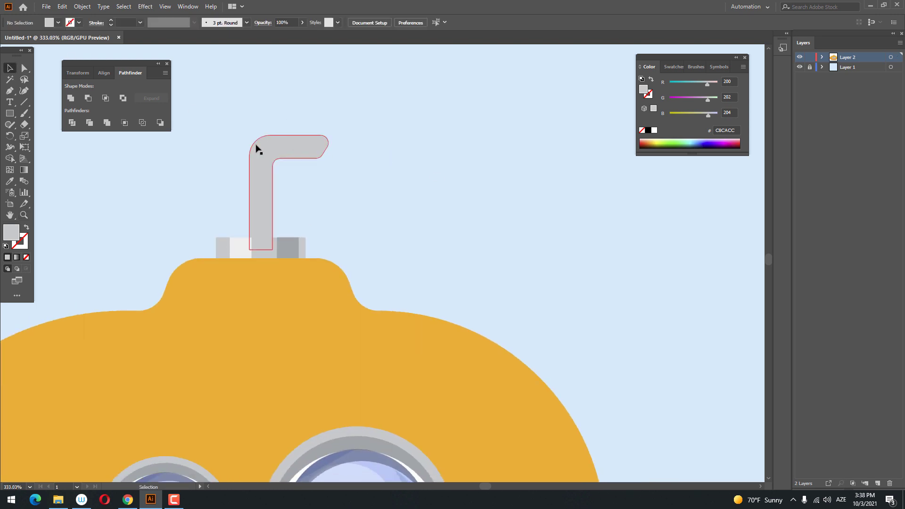
right_click(255, 149)
mouse_move(347, 299)
click(394, 334)
- Draw a band about 13 × 9 pt across the mast's base and fill it with the cap's dark grey
key(z)
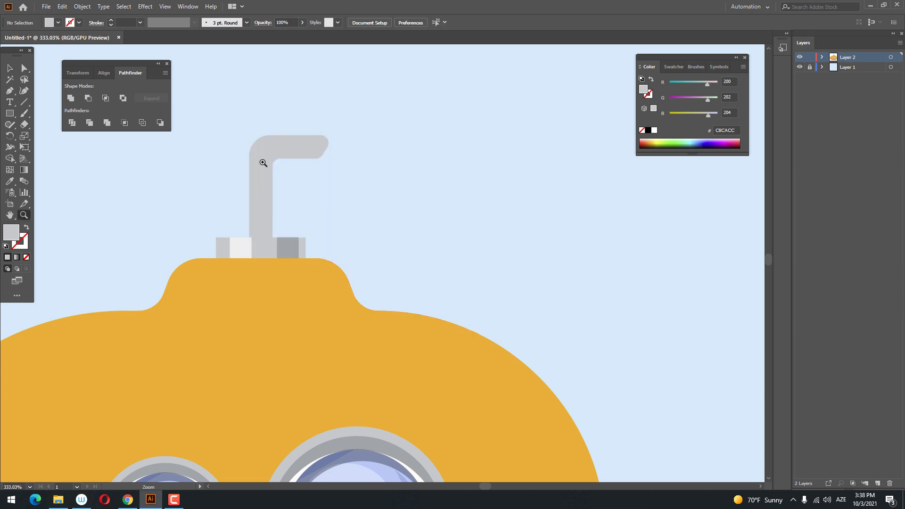
click(262, 162)
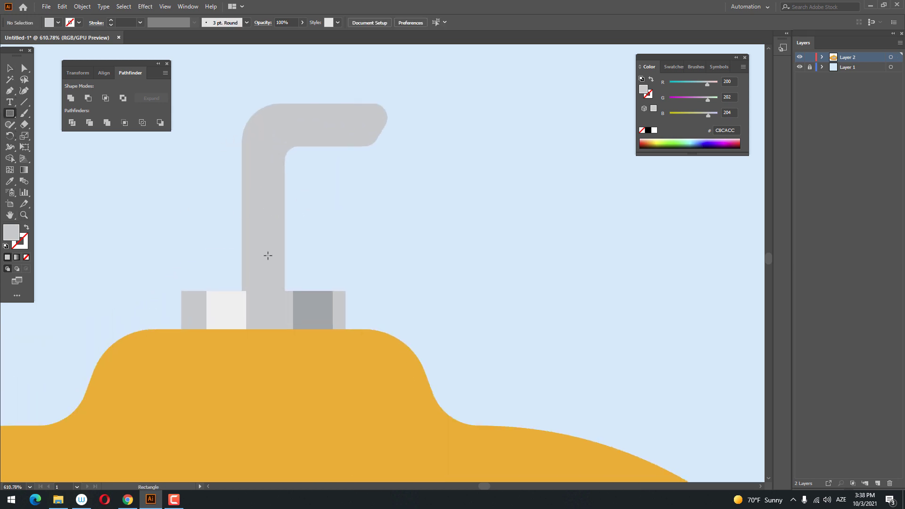
mouse_move(241, 262)
mouse_down()
mouse_move(287, 282)
mouse_move(285, 291)
mouse_up()
click(10, 186)
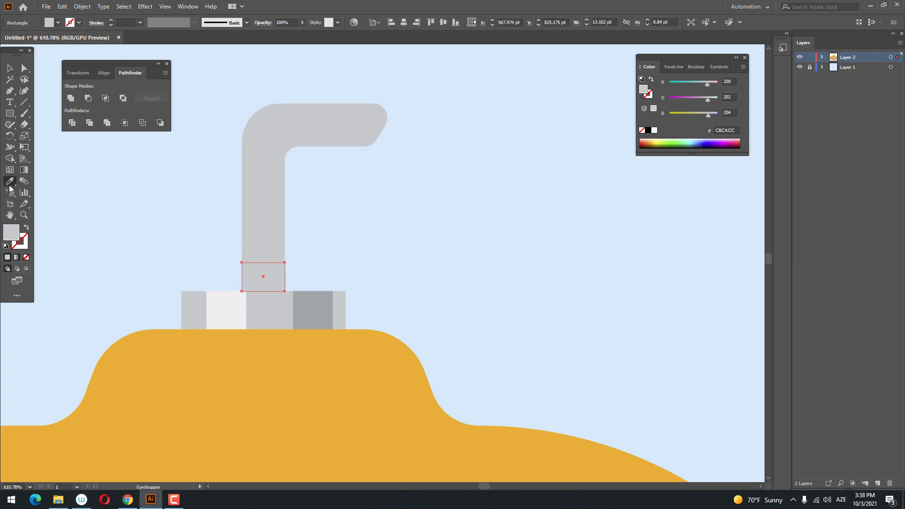
click(309, 313)
- Draw a closed dark grey shadow shape with the Pen tool across the periscope's inner bend, and select it together with the periscope
key(z)
drag(306, 238, 334, 170)
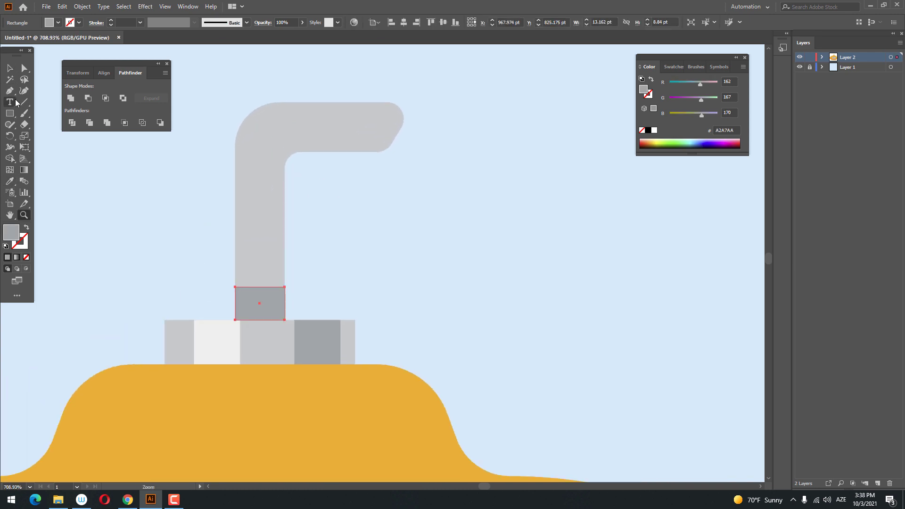
click(320, 152)
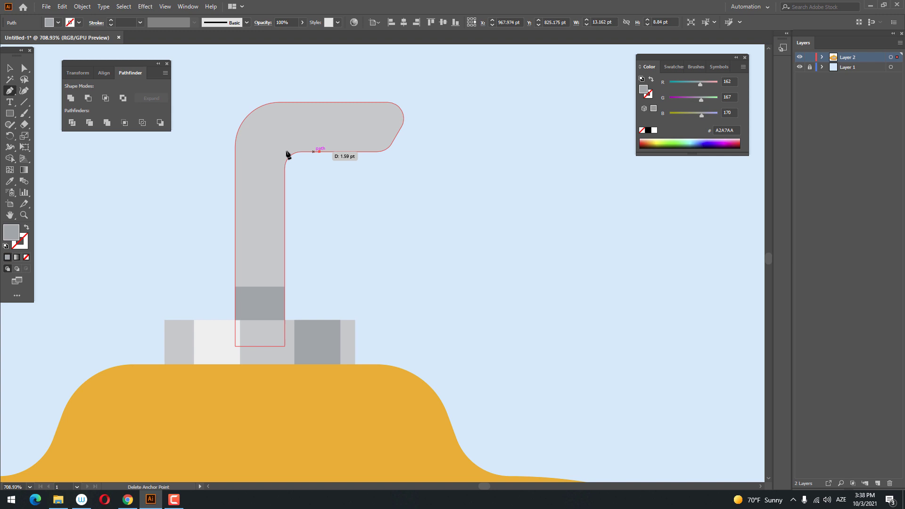
shift+click(256, 152)
click(257, 159)
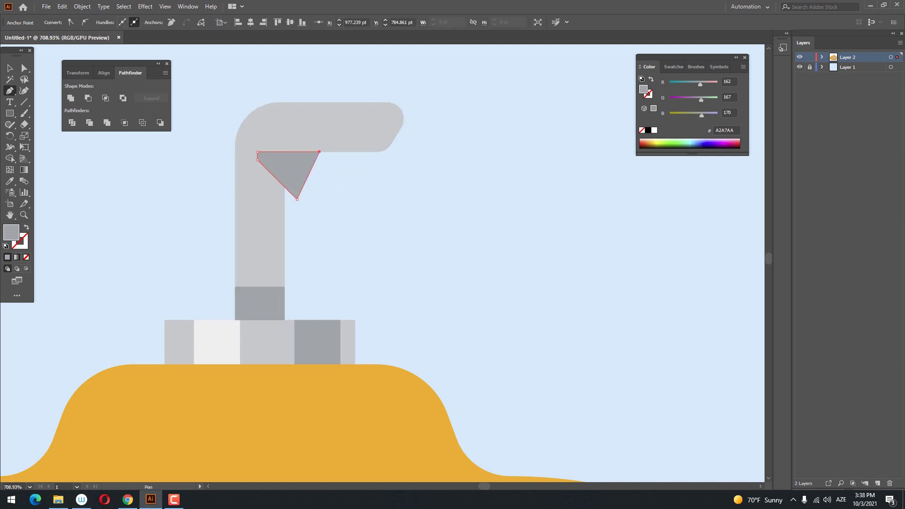
shift+click(309, 147)
right_click(309, 147)
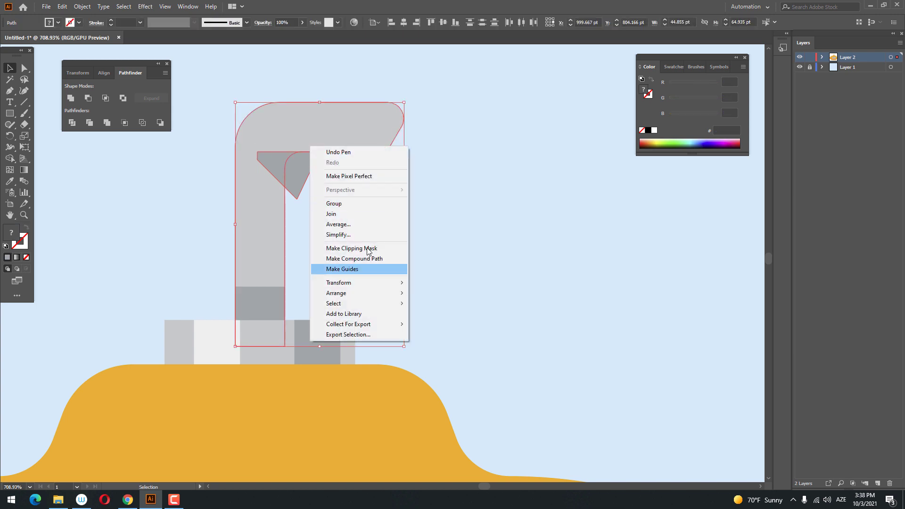
click(356, 224)
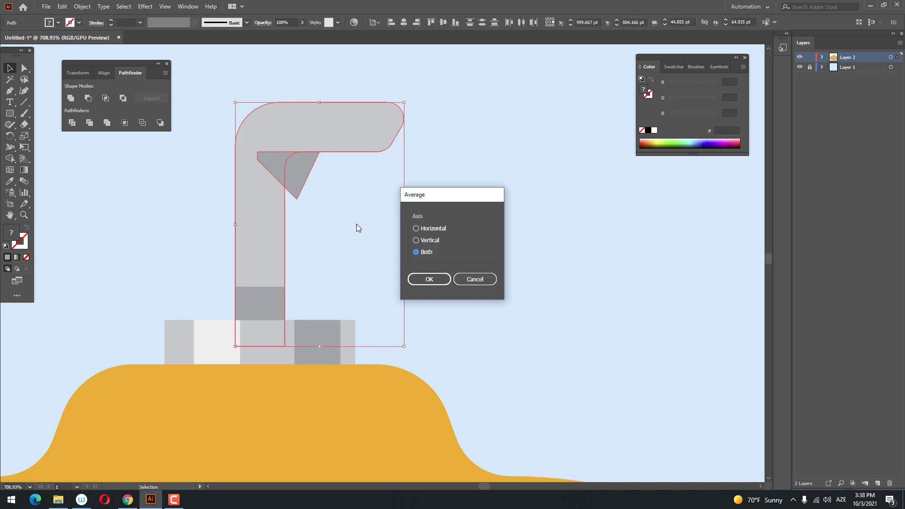
click(482, 279)
- Send the selected periscope and shadow shape to the back
right_click(326, 147)
mouse_move(405, 293)
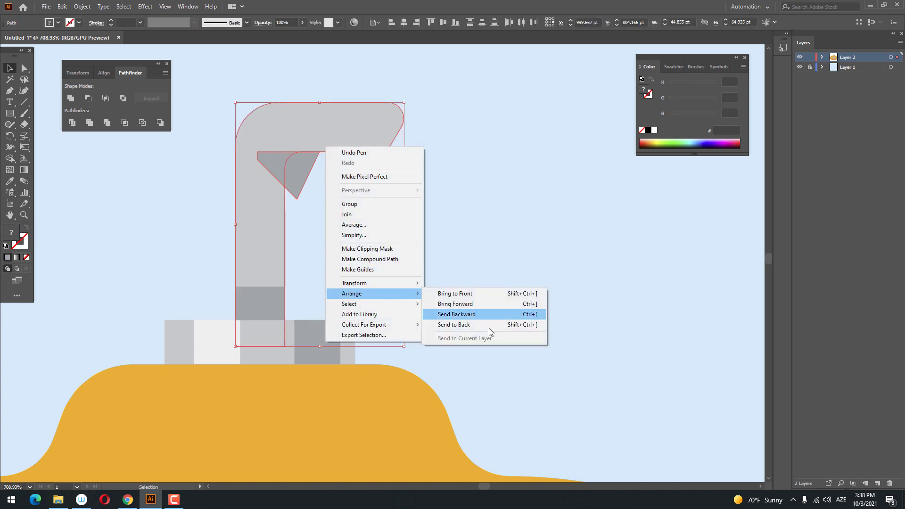
click(494, 326)
- Divide the shadow shape along the periscope's outline, ungroup the pieces, and delete the part outside the periscope
click(72, 123)
right_click(302, 146)
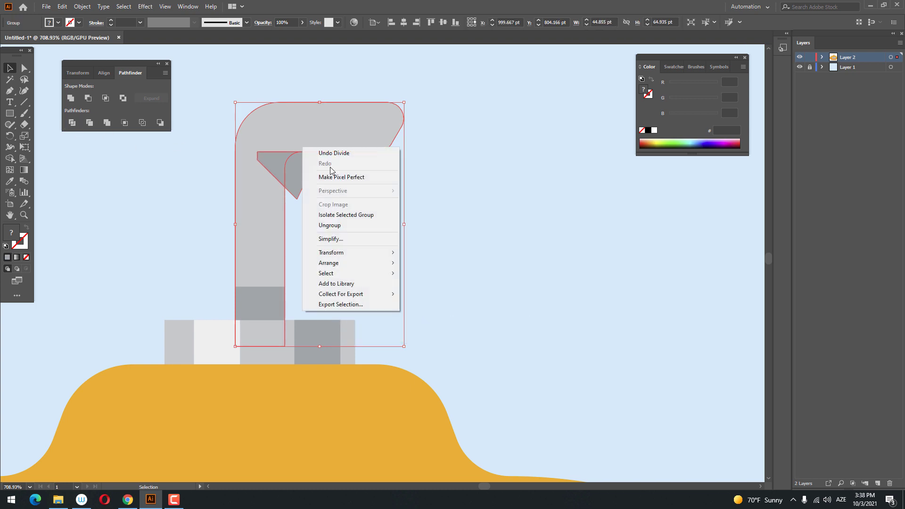
click(343, 225)
click(356, 213)
click(302, 180)
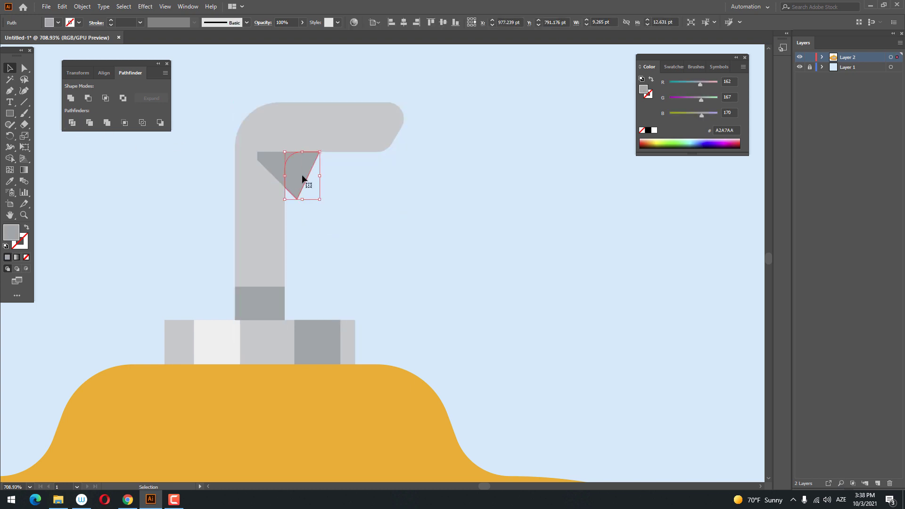
key(Delete)
- Draw a dark grey strip about 6 × 31 pt down the mast and raise its upper-left corner to meet the bend's shadow
mouse_move(399, 220)
mouse_down()
mouse_move(337, 204)
mouse_move(410, 212)
mouse_up()
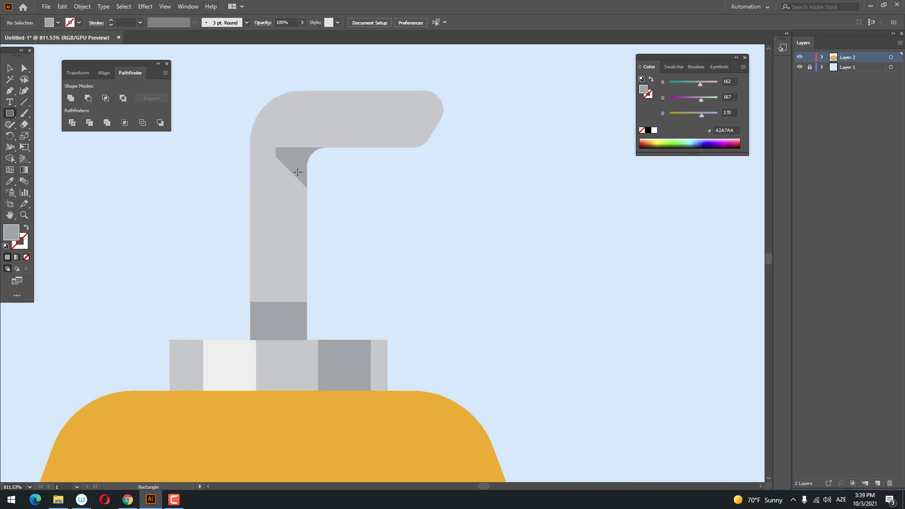
drag(301, 181, 275, 317)
click(22, 69)
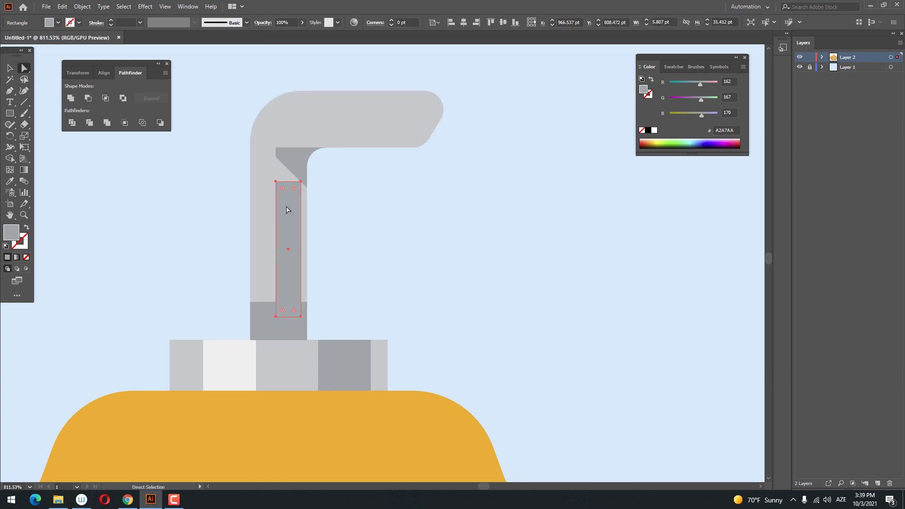
drag(276, 182, 276, 158)
click(369, 220)
- Draw a dark grey strip about 32 × 4 pt along the periscope's arm and move its upper-left corner inward to slant that end
key(z)
drag(360, 215, 332, 247)
click(332, 248)
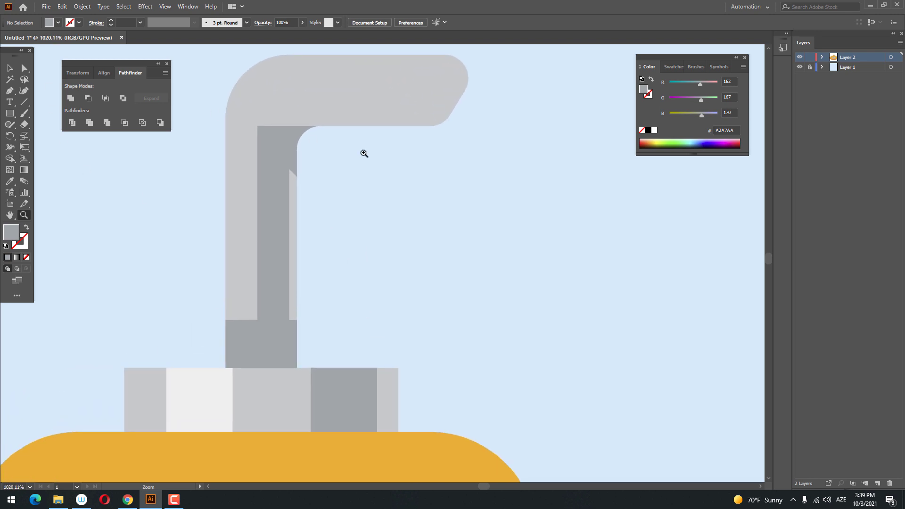
drag(364, 153, 220, 141)
scroll(448, 181, up, 2)
key(a)
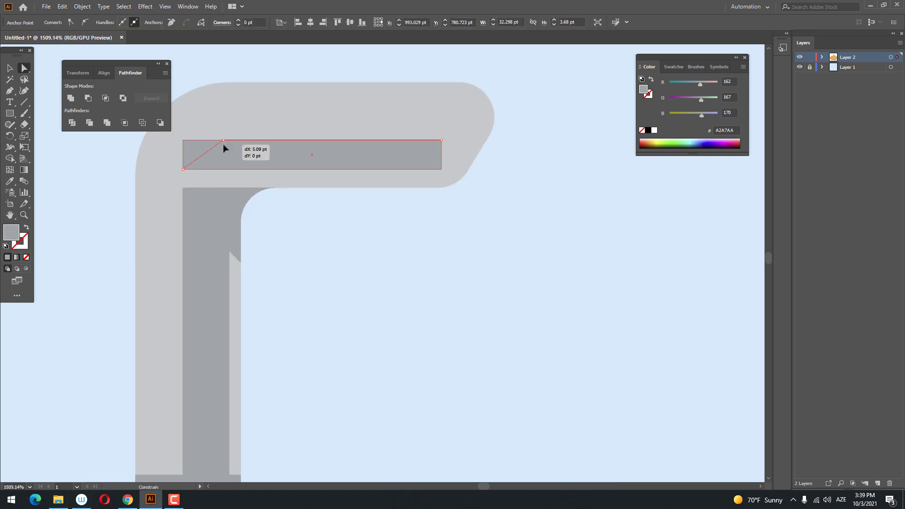
- Draw a highlight rectangle about 12 × 2.4 pt on the arm's upper part and fill it with the cap's off-white
key(z)
drag(319, 154, 341, 167)
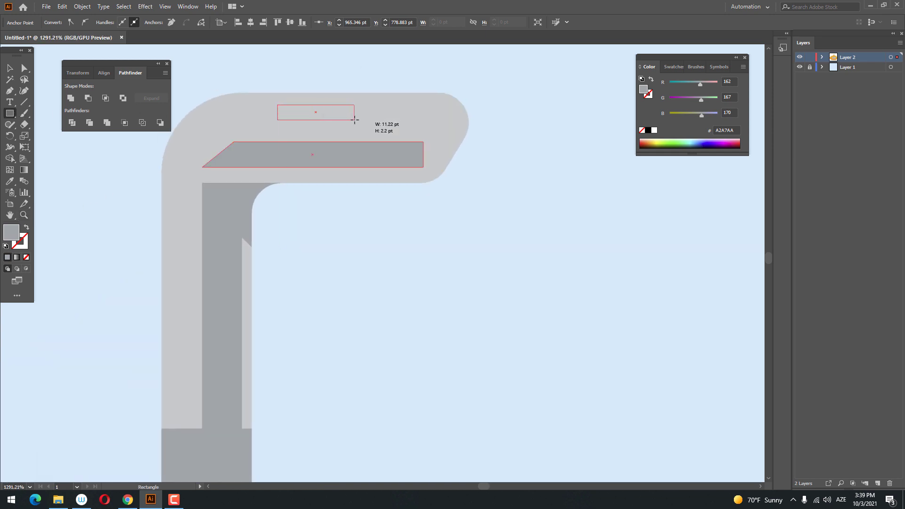
drag(354, 120, 358, 121)
key(z)
drag(342, 166, 206, 204)
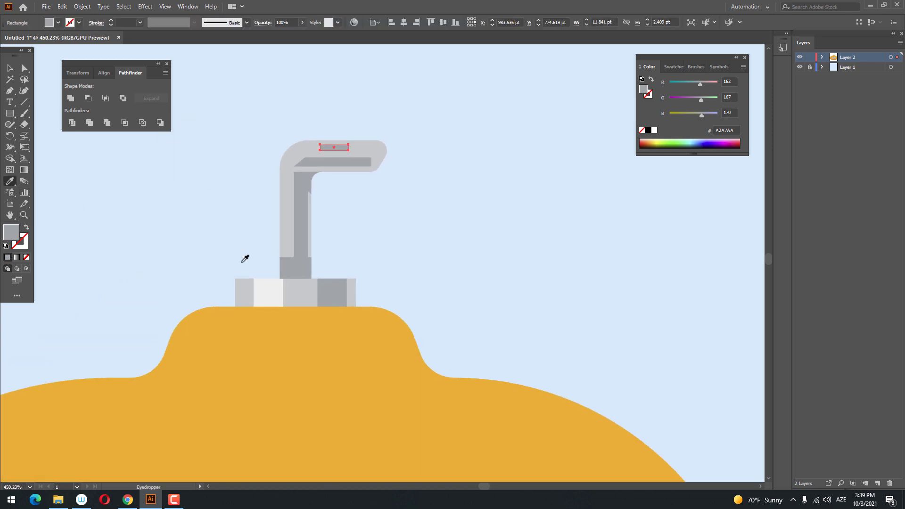
click(268, 293)
- Fully round the highlight's ends with a 1.205 pt corner radius and apply Unite
key(z)
drag(310, 136, 382, 138)
click(25, 68)
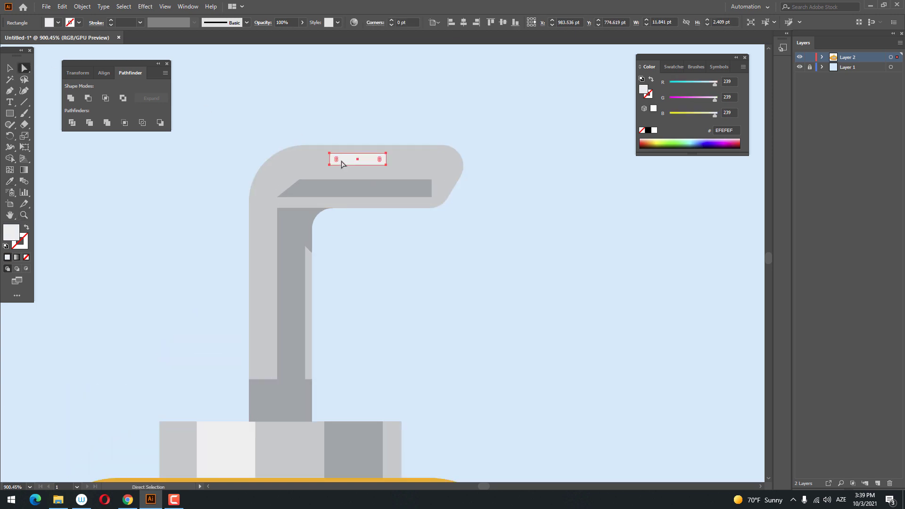
click(10, 68)
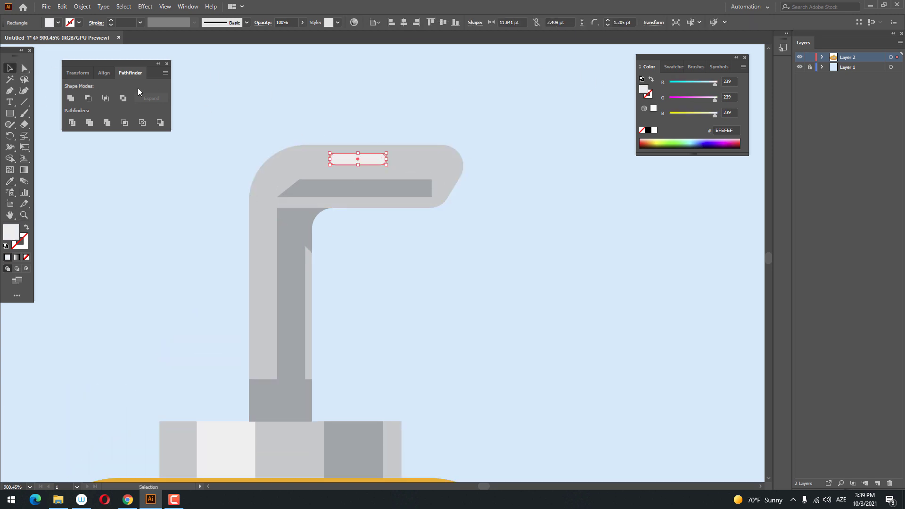
click(71, 99)
click(235, 219)
- Draw a rectangle about 31 × 40 pt at the hull's tail tip and align its centre vertically
key(z)
drag(239, 221, 156, 238)
drag(158, 238, 258, 231)
drag(254, 229, 261, 202)
drag(335, 220, 335, 241)
drag(335, 241, 364, 200)
drag(263, 296, 288, 311)
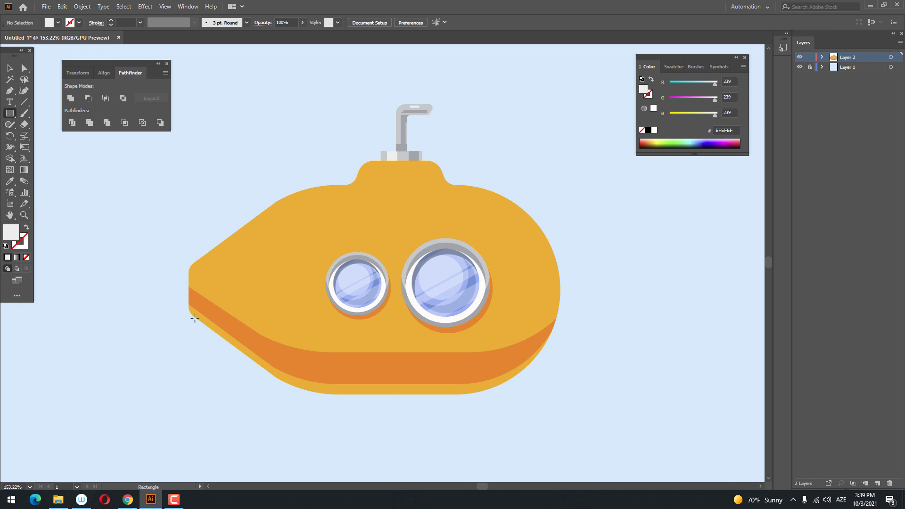
drag(167, 273, 193, 307)
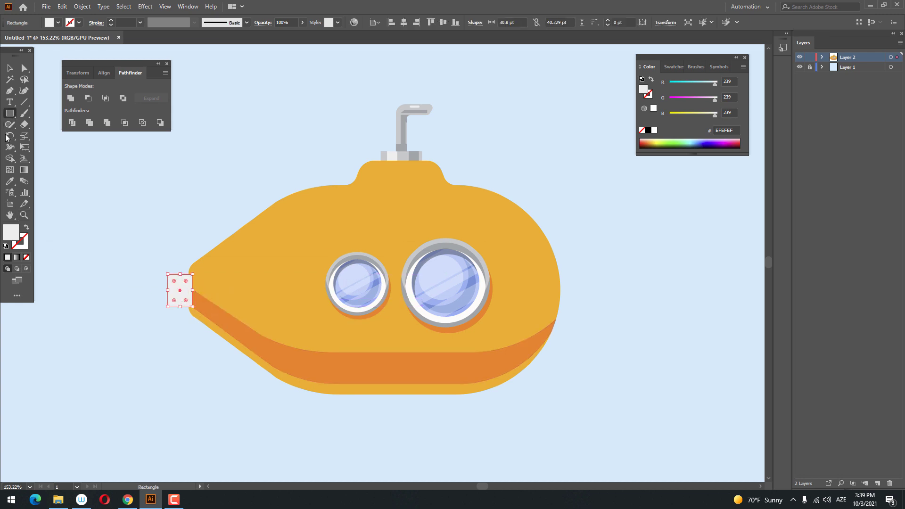
click(442, 23)
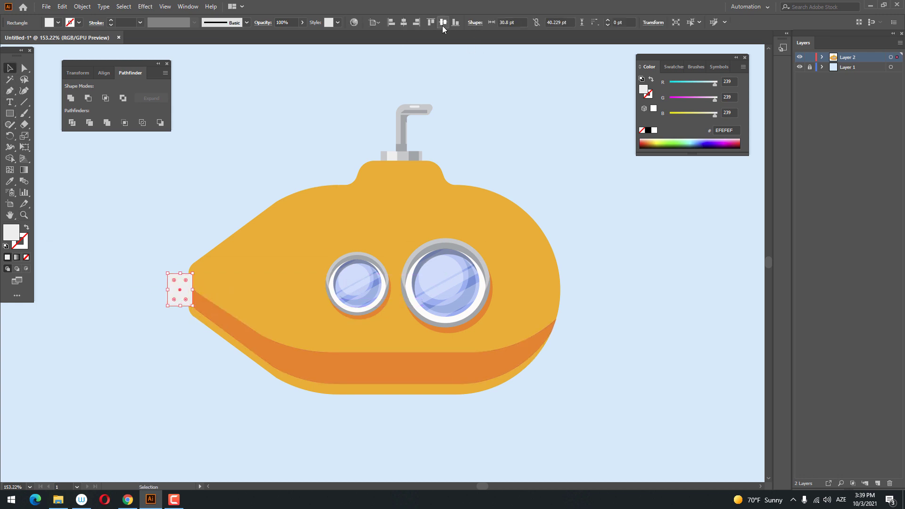
- Fill the tail rectangle with the cap's light grey, C8CACC
click(224, 192)
click(186, 291)
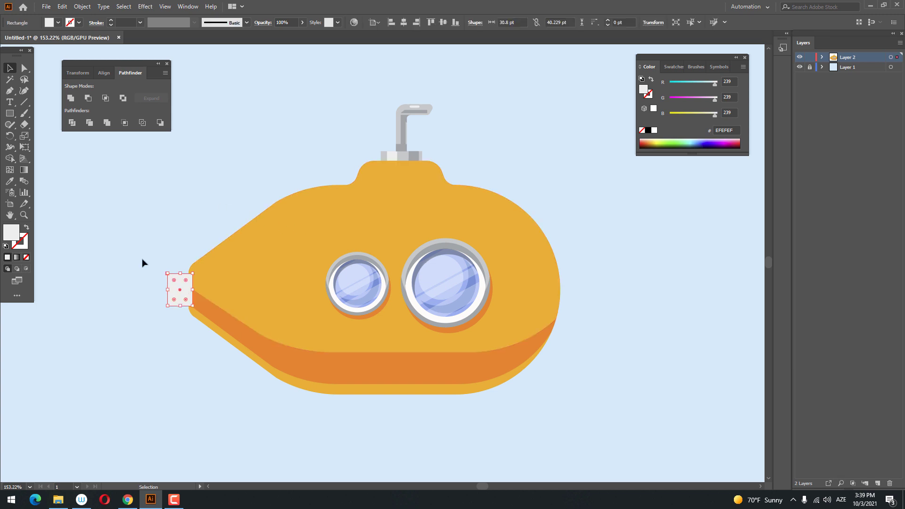
click(13, 184)
click(405, 157)
key(z)
drag(213, 279, 250, 317)
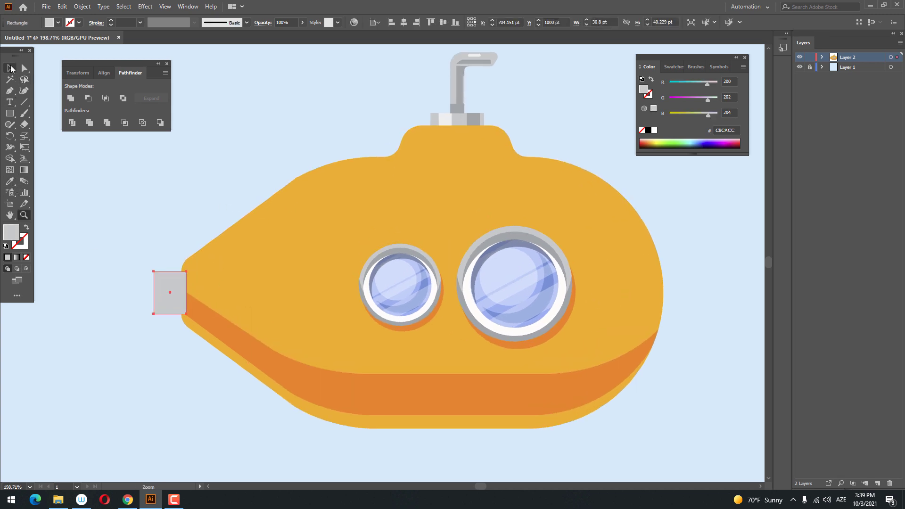
- Send the tail block behind the hull and narrow it to about 23 pt wide
click(10, 69)
right_click(160, 282)
mouse_move(227, 441)
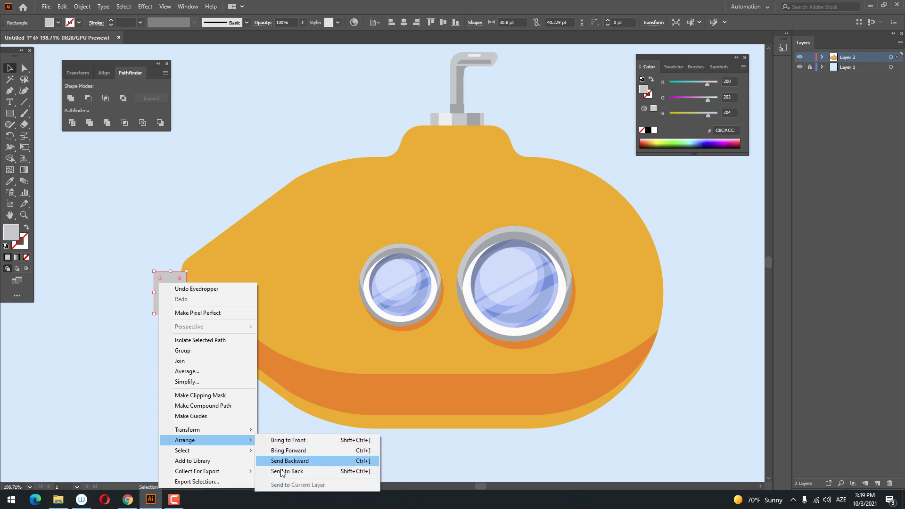
click(282, 472)
drag(155, 292, 162, 294)
- Paste a copy of the tail block in front of it and reduce the copy's height to about 15 pt
key(z)
drag(164, 329, 227, 346)
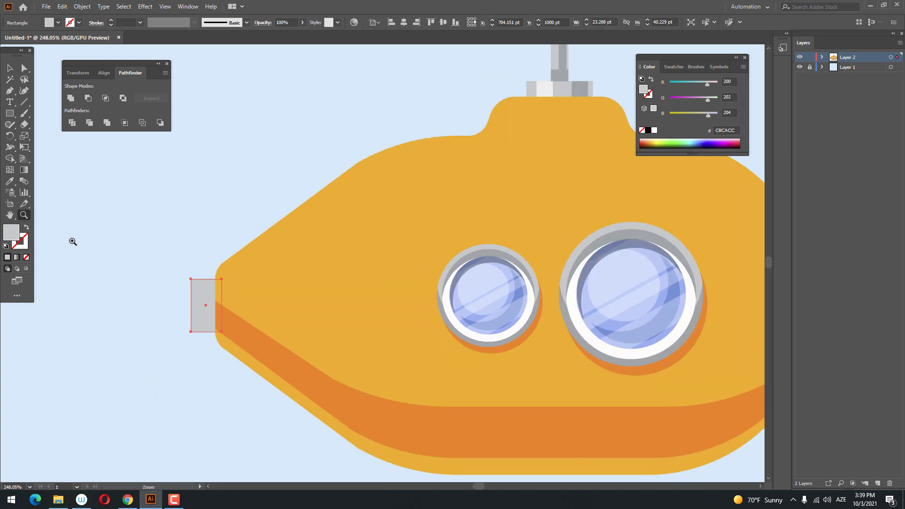
click(9, 69)
click(61, 6)
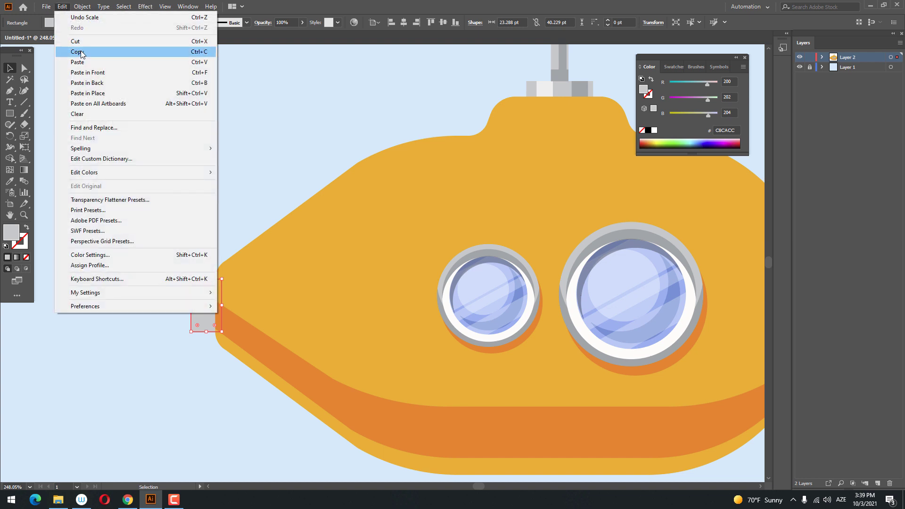
click(78, 52)
click(62, 6)
click(87, 72)
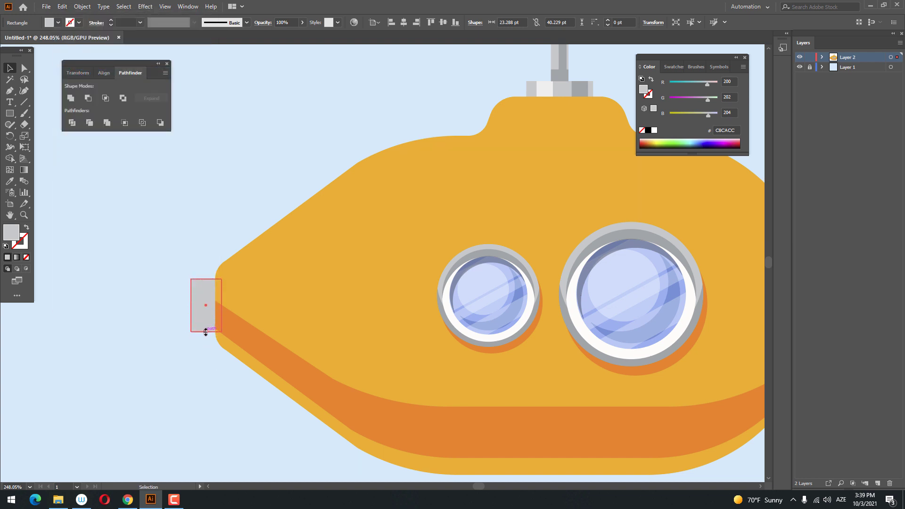
drag(205, 332, 205, 303)
- Fill the shortened copy with the cap's dark grey, A2A7AA, and move it down to the tail block's lower half
click(9, 181)
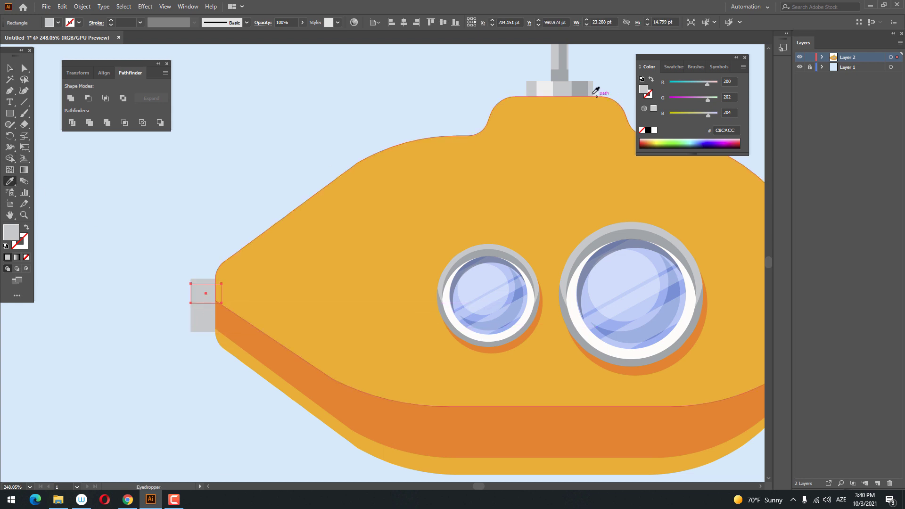
click(580, 90)
click(14, 70)
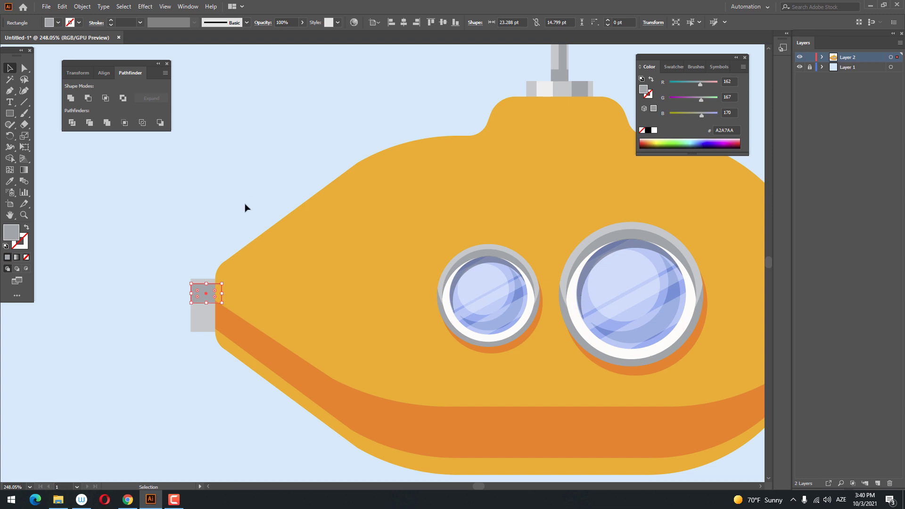
click(232, 227)
drag(205, 311, 205, 316)
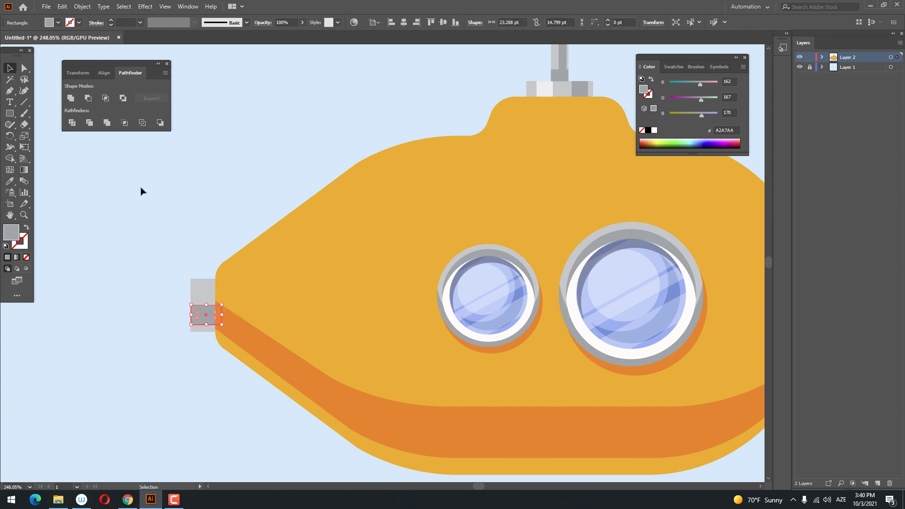
- Paste a copy of the dark band, resize it to about 8.5 pt high in the tail block's upper half, and fill it with EFEFEF
click(62, 6)
click(102, 55)
click(61, 6)
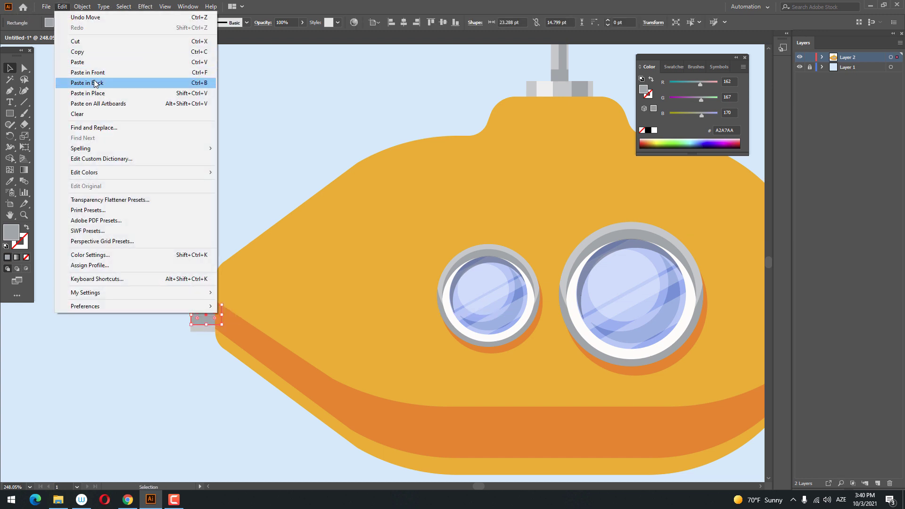
click(87, 72)
drag(207, 324, 207, 287)
click(10, 182)
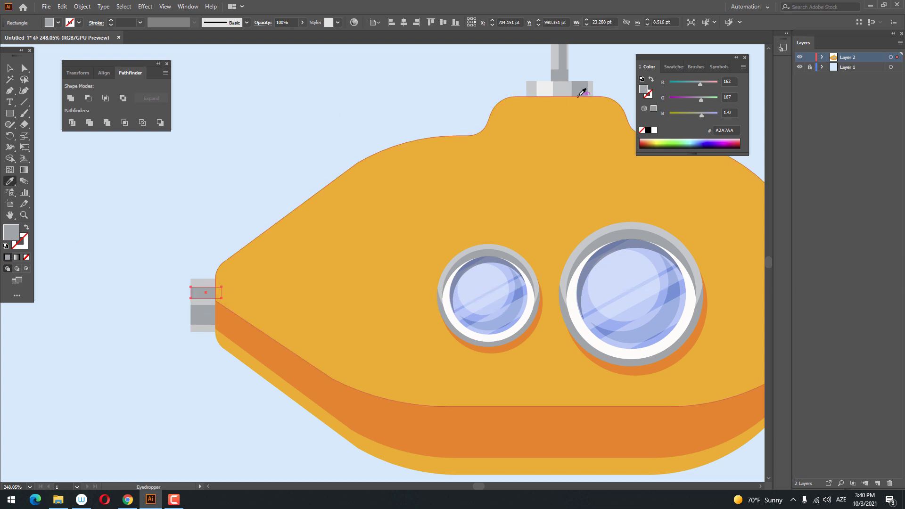
click(540, 92)
- Draw a rectangle about 28 by 16 pt across the tail block's rear edge, vertically centred, and send it to the back
scroll(424, 179, left, 2)
click(11, 113)
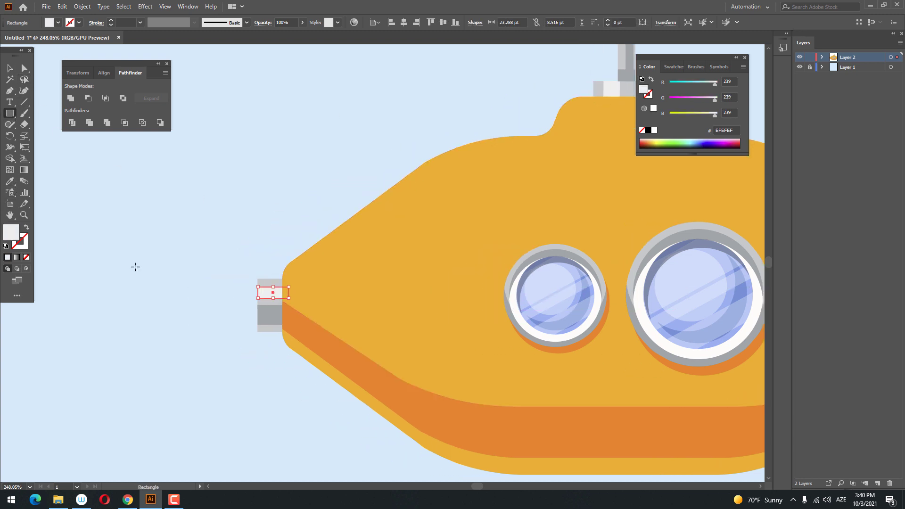
drag(233, 296, 270, 316)
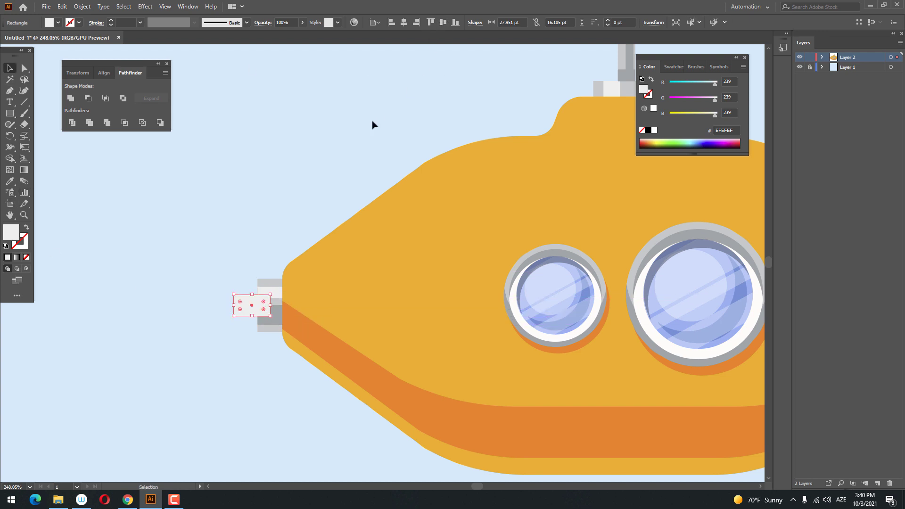
right_click(240, 302)
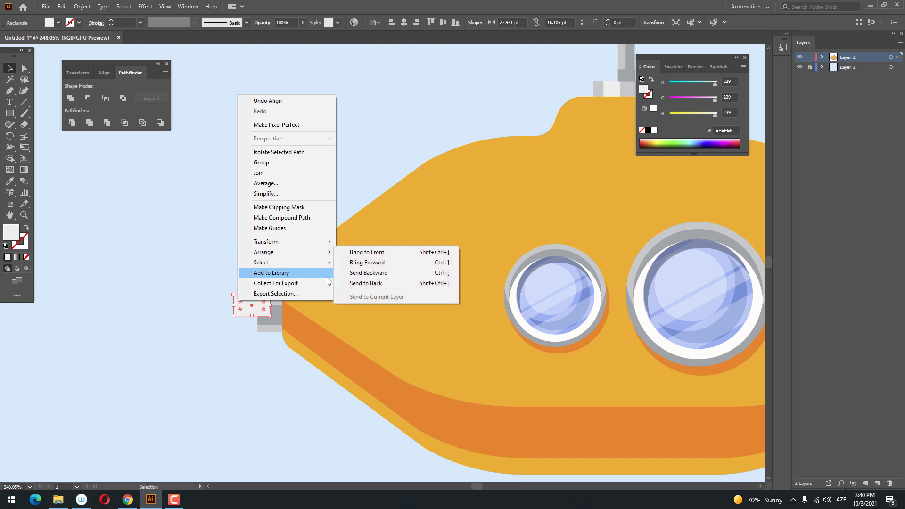
click(366, 283)
click(267, 236)
drag(268, 236, 238, 228)
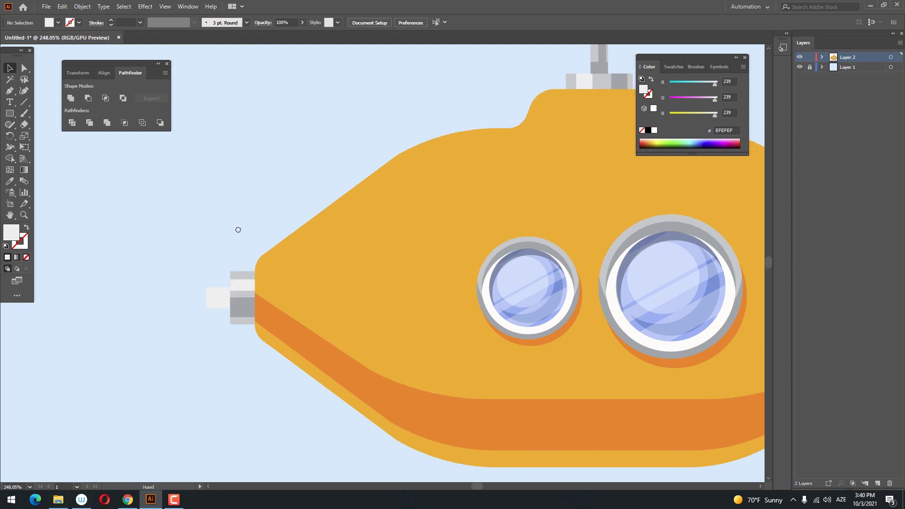
- Fill the rear rectangle with light grey C8CACC and reshape it into a thinner, longer propeller shaft
click(211, 298)
click(12, 183)
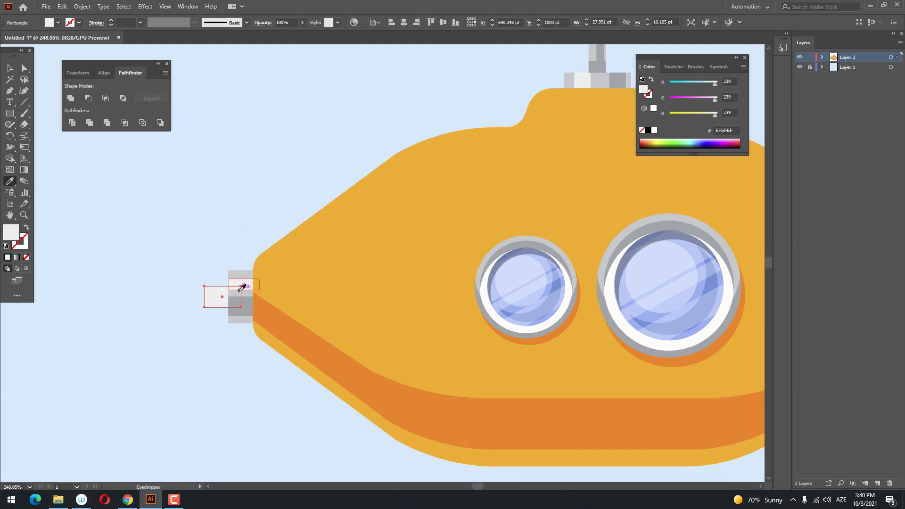
click(231, 289)
click(9, 68)
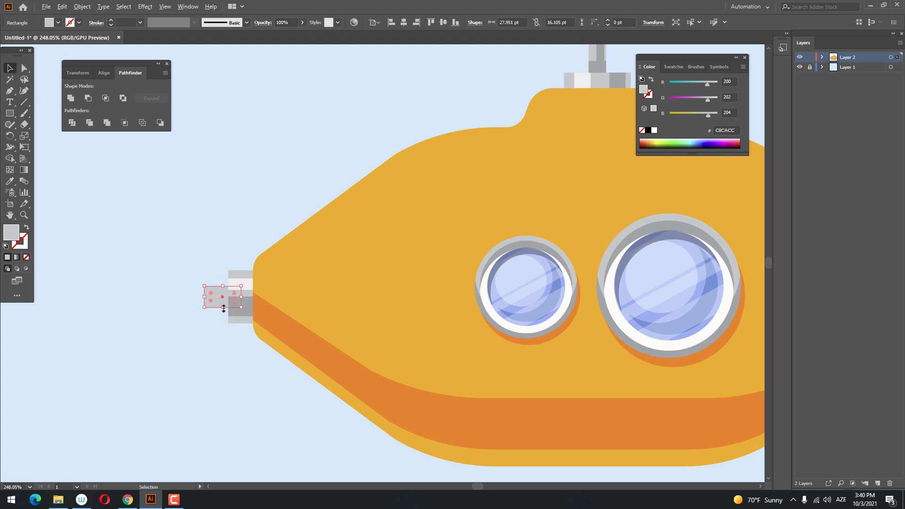
drag(223, 308, 175, 298)
click(216, 337)
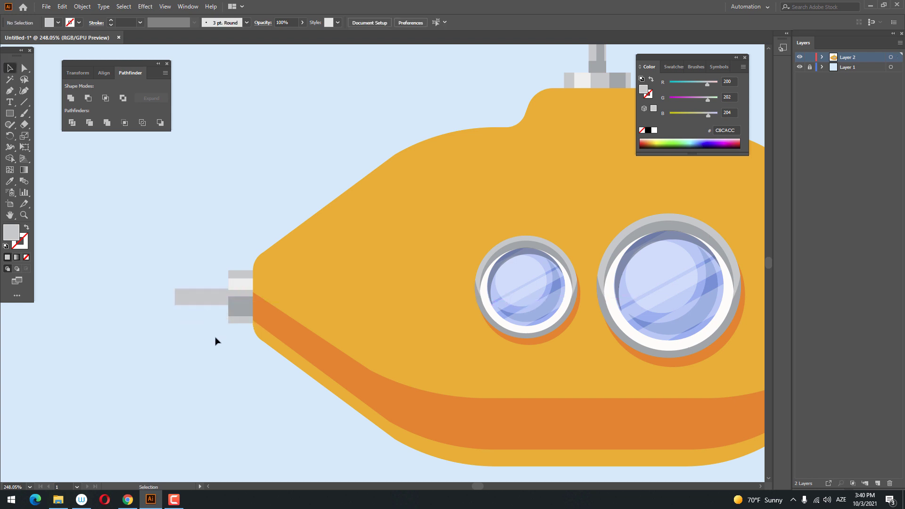
- Draw an upright rectangle about 18.6 by 82.9 pt above the shaft's free end for a propeller blade
key(z)
drag(215, 338, 127, 351)
drag(288, 348, 301, 334)
drag(205, 274, 234, 283)
drag(234, 284, 169, 248)
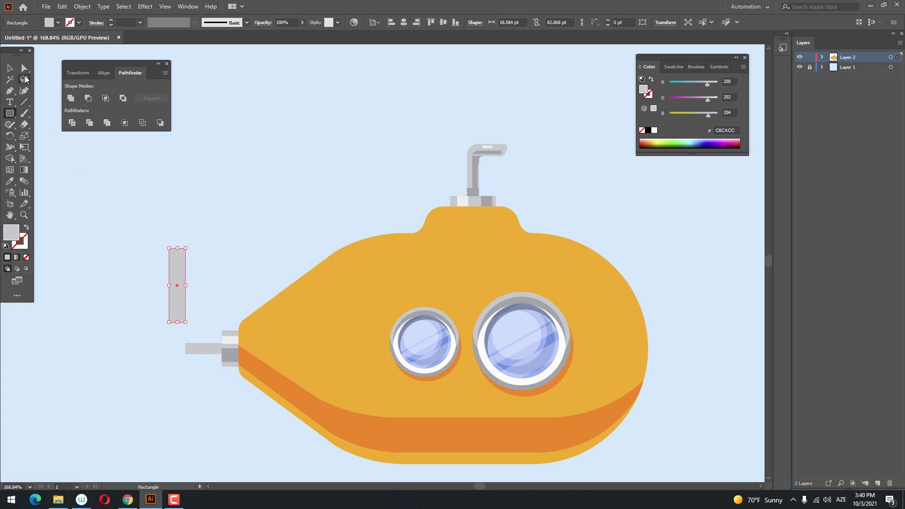
- Round the blade's two upper corners fully and its lower-left corner with a larger curve, with its base at the shaft's end
click(24, 70)
drag(177, 255, 183, 311)
click(190, 309)
key(z)
click(213, 405)
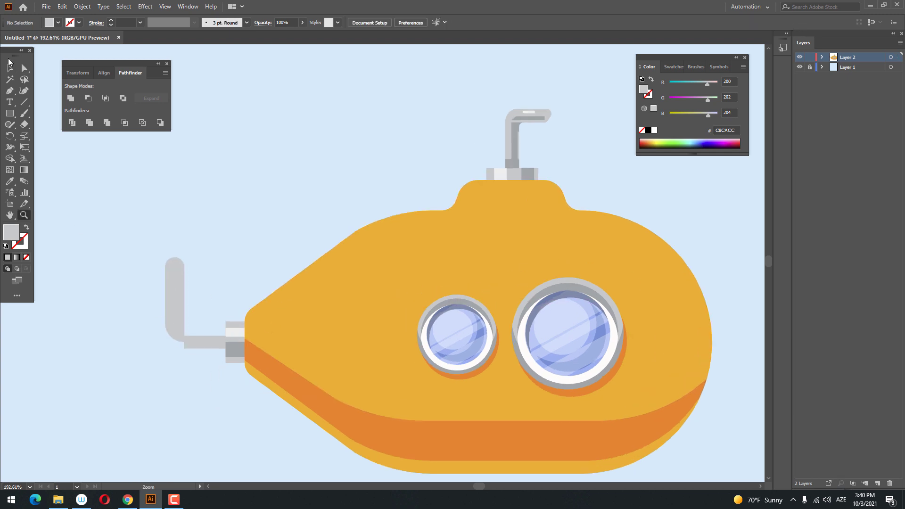
- Resize the propeller blade from its upper end to a height of about 80 pt
click(171, 282)
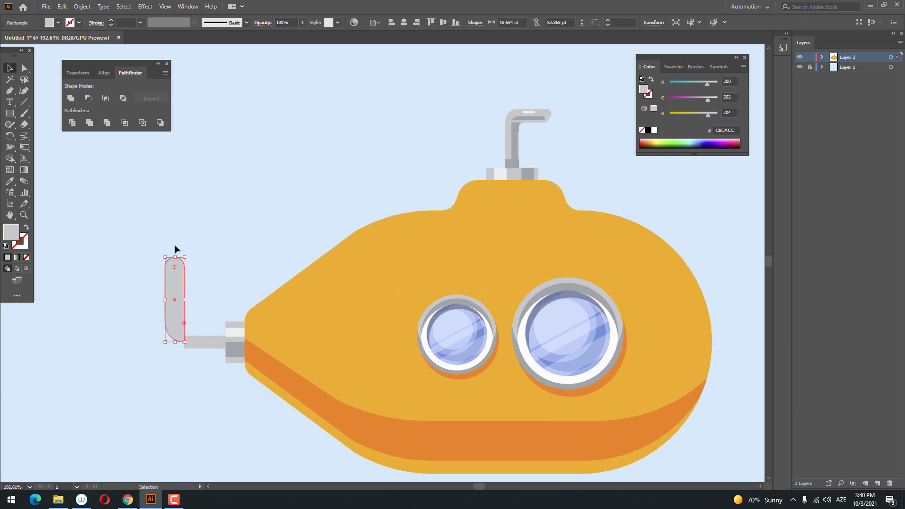
drag(179, 242, 179, 235)
click(349, 225)
key(z)
drag(311, 191, 271, 208)
drag(198, 242, 235, 233)
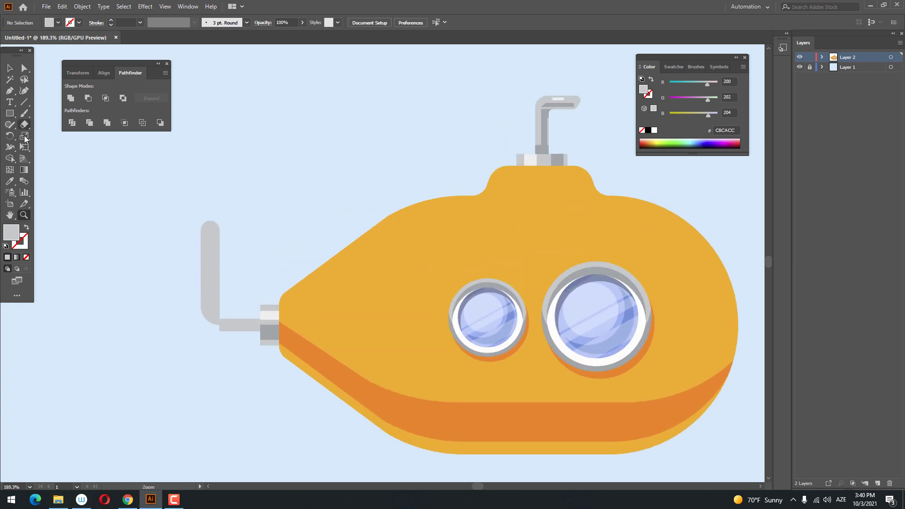
click(207, 252)
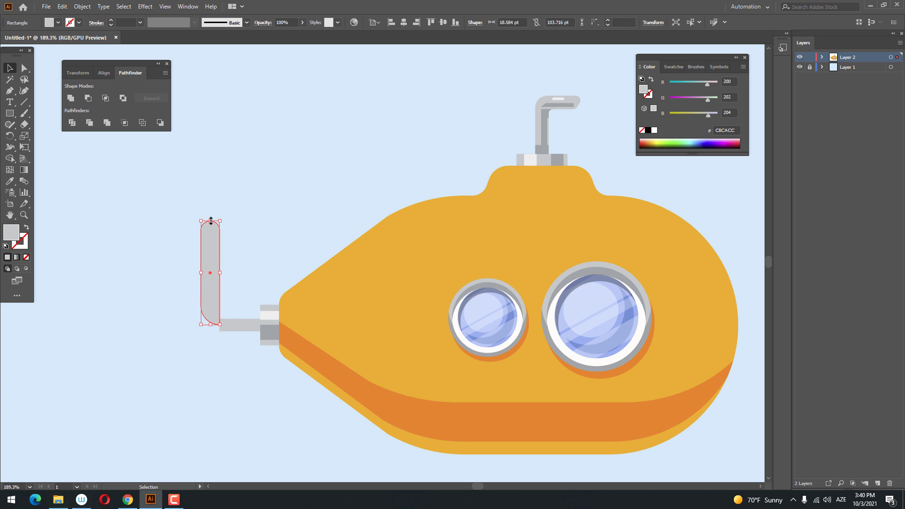
drag(210, 220, 211, 244)
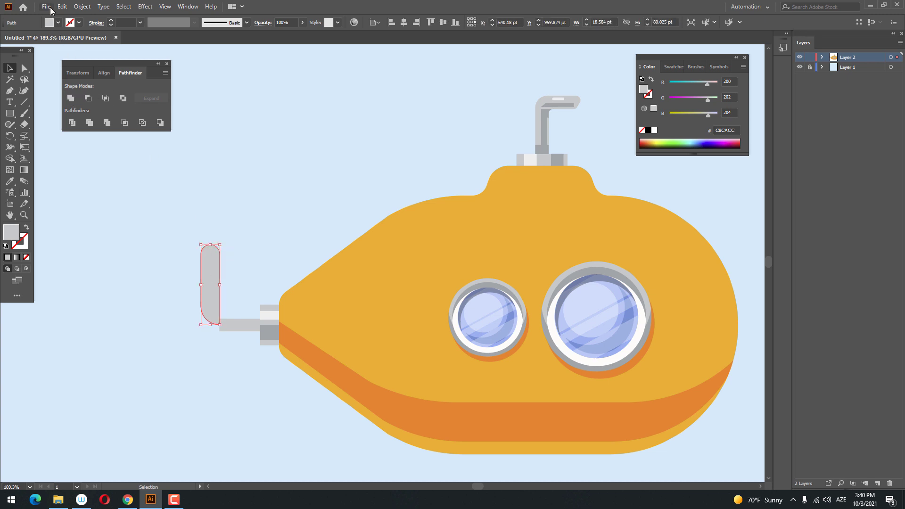
- Paste a copy of the blade in front and shrink it to about 12.9 by 55.4 pt toward the lower-right corner
click(62, 6)
click(75, 50)
click(62, 6)
click(88, 72)
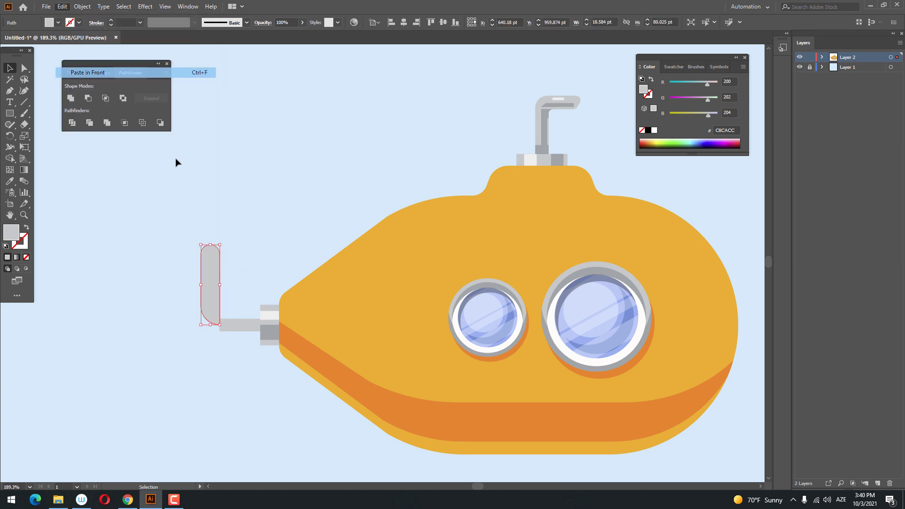
key(z)
drag(193, 293, 246, 332)
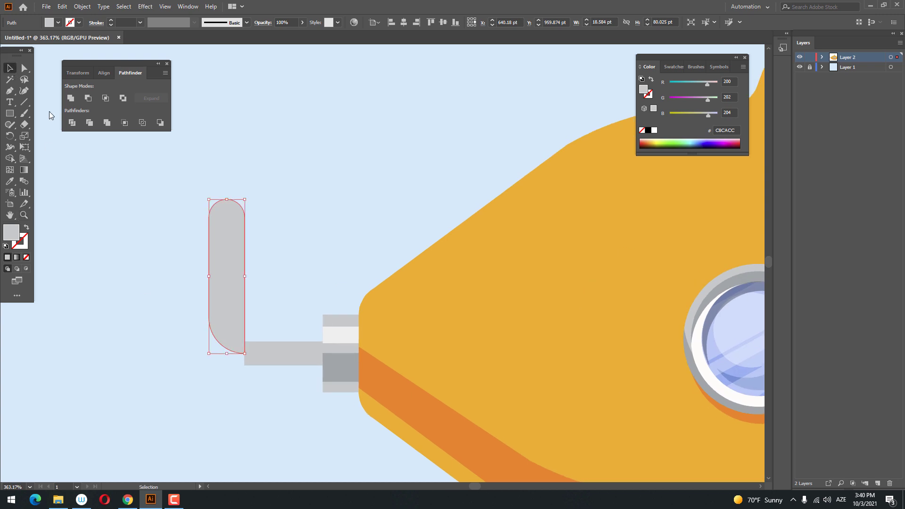
drag(207, 200, 220, 247)
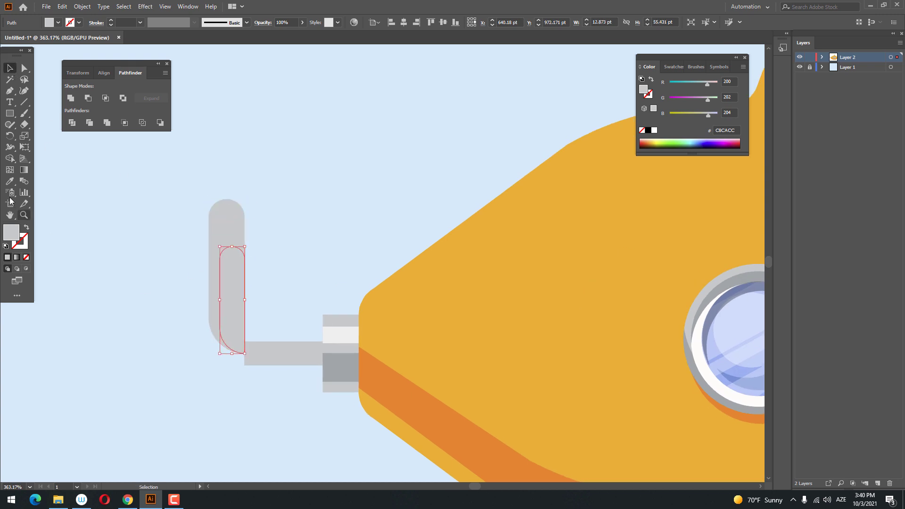
- Fill the smaller blade copy with the tail block's dark grey, A2A7AA, and group it with the full-size blade
click(333, 362)
key(z)
alt+click(243, 263)
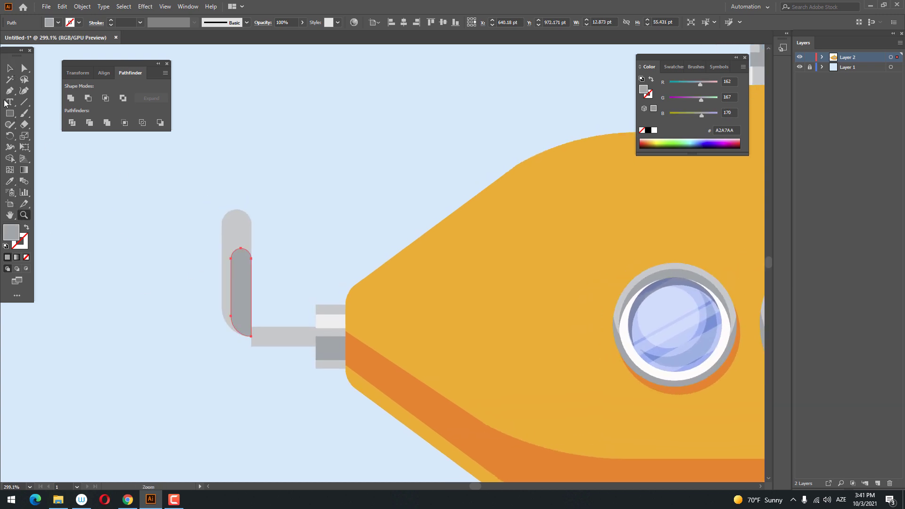
shift+click(227, 226)
right_click(212, 234)
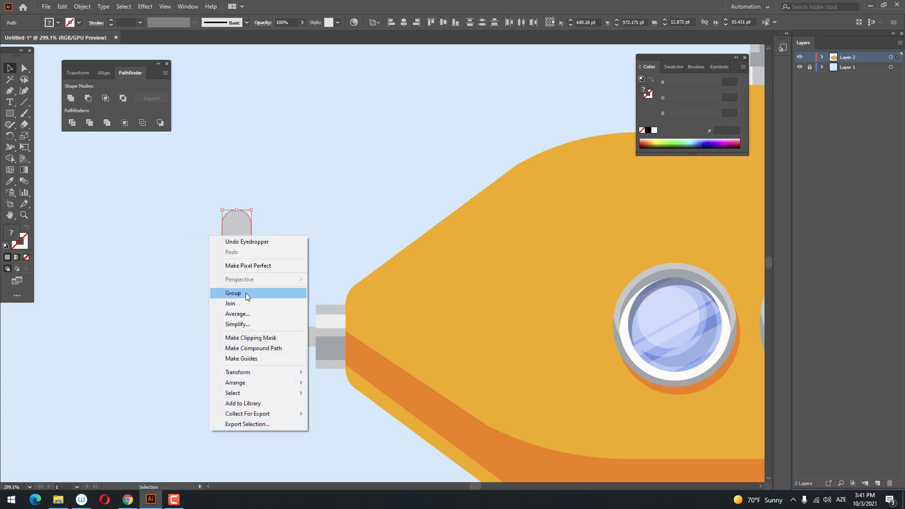
click(245, 292)
- Paste a copy of the blade group, reflect it across the horizontal axis, and move it directly below the original
click(63, 6)
click(87, 52)
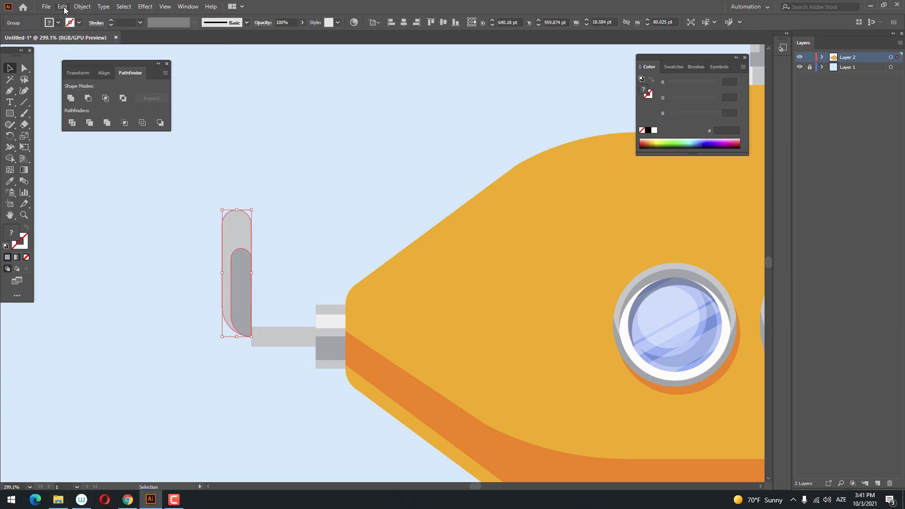
click(62, 7)
click(109, 72)
right_click(240, 260)
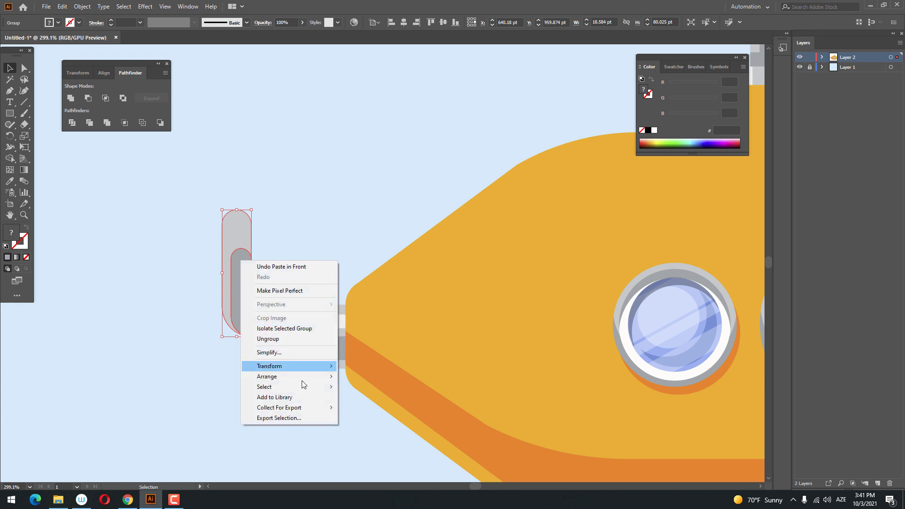
mouse_move(298, 370)
click(408, 404)
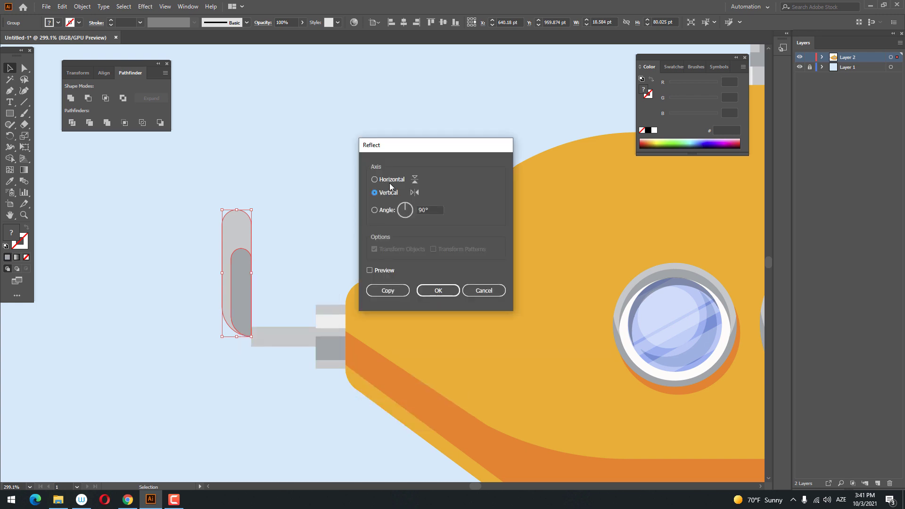
click(455, 289)
drag(238, 250, 235, 372)
click(301, 406)
- Group the upper and lower blades into one propeller
click(242, 377)
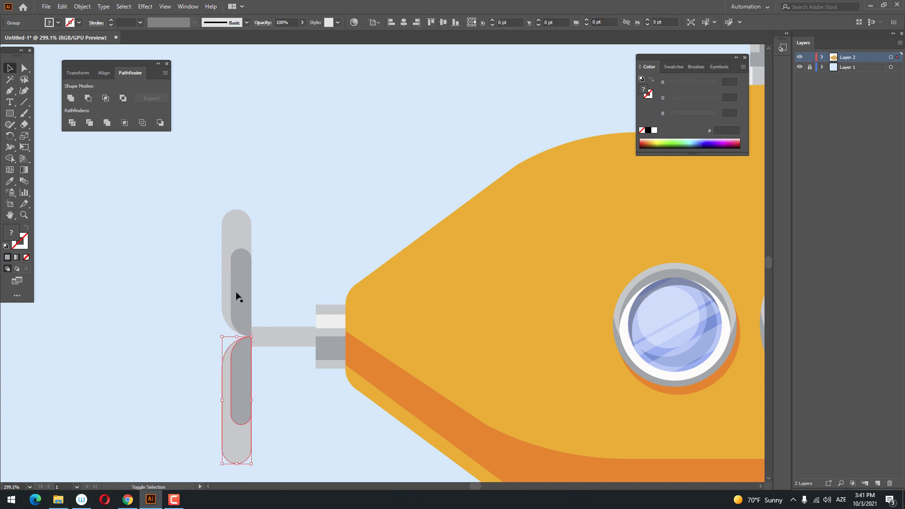
shift+click(237, 289)
right_click(236, 288)
click(260, 359)
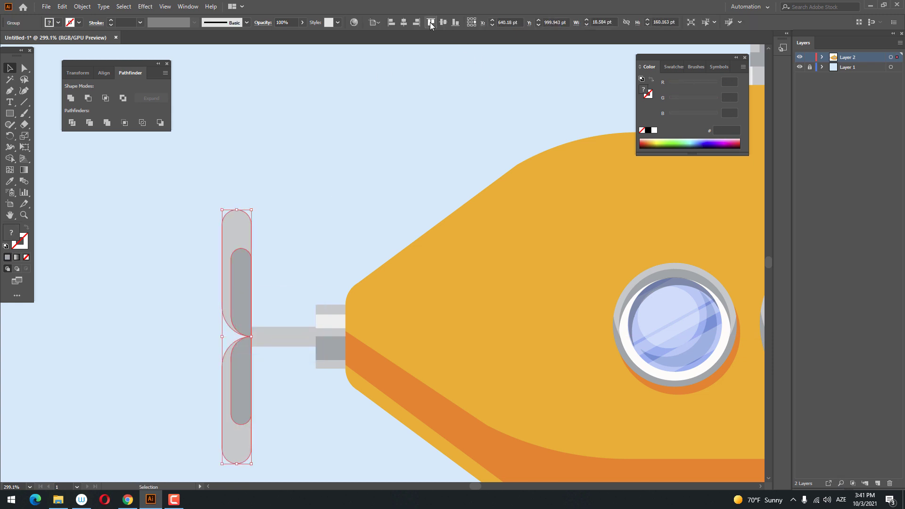
click(395, 138)
- Draw a rectangle about 65 by 34 pt in the empty area above the hull's tail for a fin
key(z)
drag(300, 270, 254, 292)
drag(343, 246, 259, 260)
drag(290, 260, 325, 278)
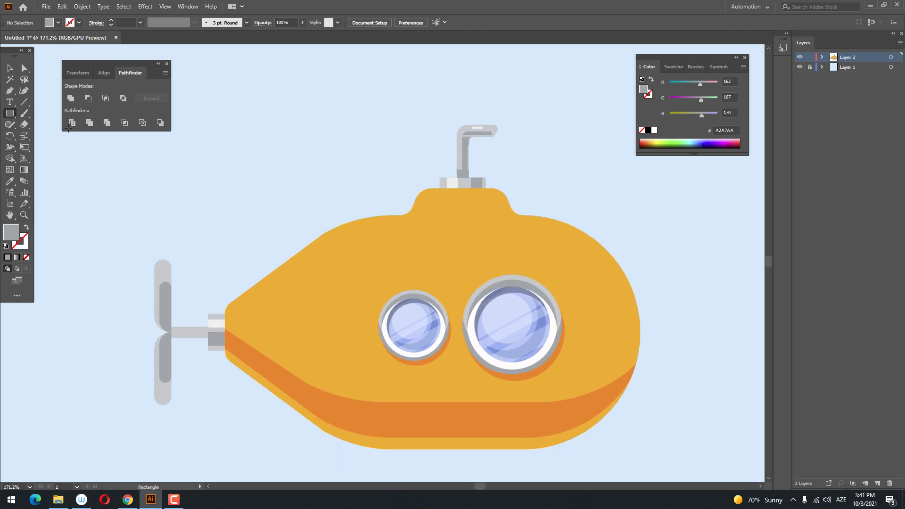
drag(196, 158, 256, 189)
- Round the fin's upper-right corner by about 25 pt and its upper-left corner slightly
scroll(237, 196, up, 1)
key(a)
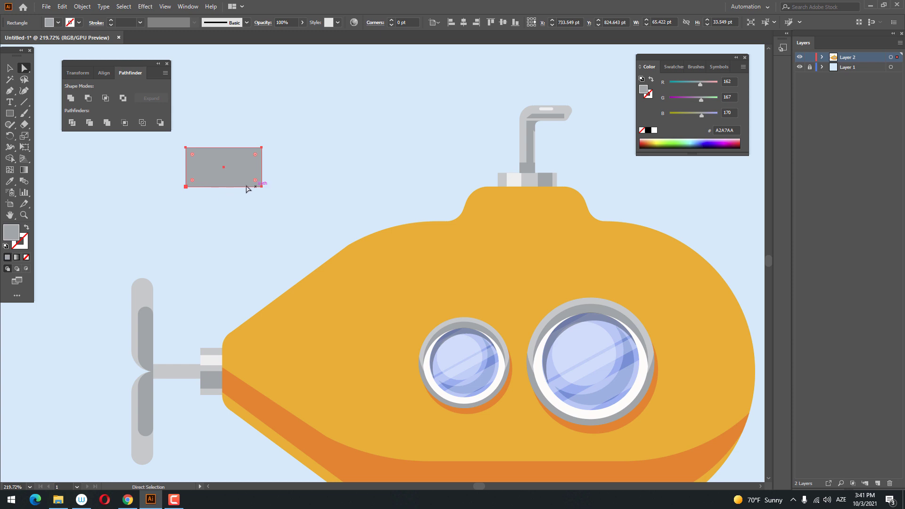
drag(275, 129, 256, 154)
drag(242, 187, 232, 196)
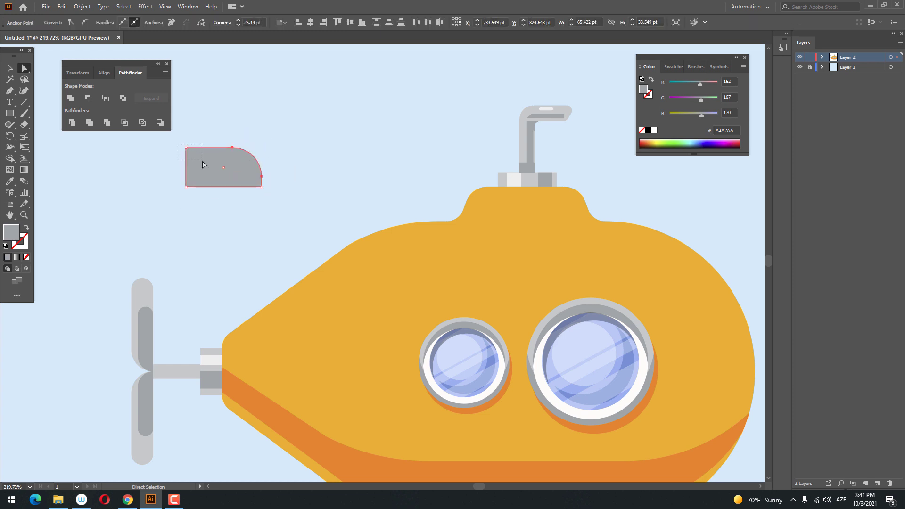
drag(202, 161, 202, 161)
drag(192, 154, 198, 160)
- Fill the fin with the hull's orange, FFAA00, and place it tilted on the hull's upper rear slope
click(9, 181)
click(471, 264)
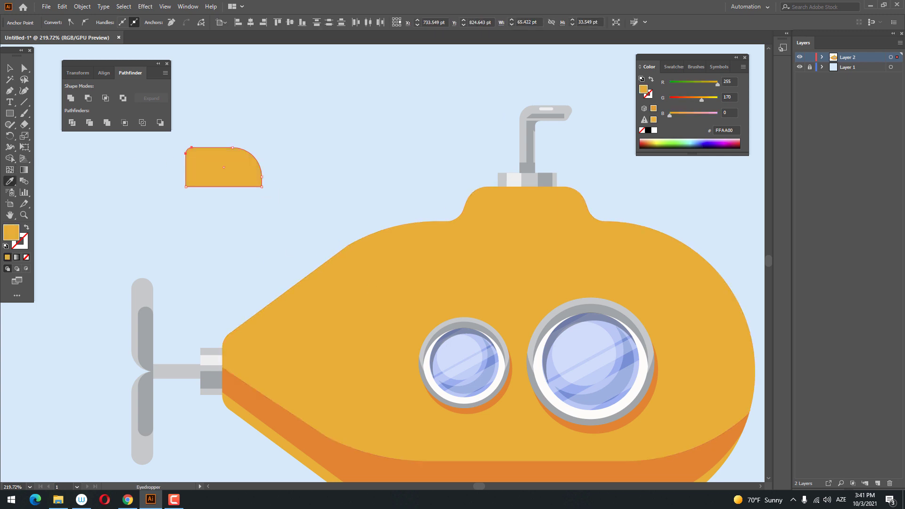
click(9, 68)
drag(243, 172, 319, 299)
drag(267, 287, 264, 279)
click(255, 266)
- Fine-tune the fin's position and rotation so that it runs parallel to the hull's rear slope
key(space)
drag(269, 335, 288, 272)
key(z)
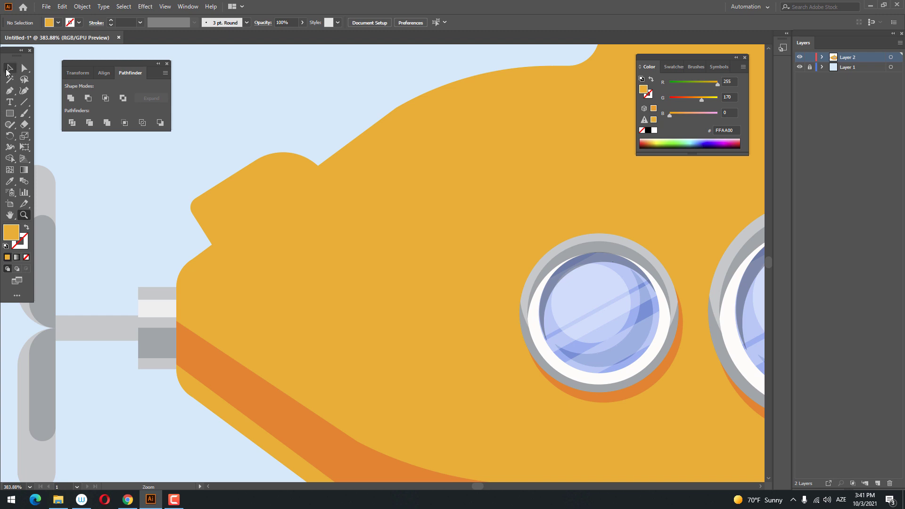
drag(263, 197, 262, 192)
drag(335, 188, 336, 180)
click(335, 111)
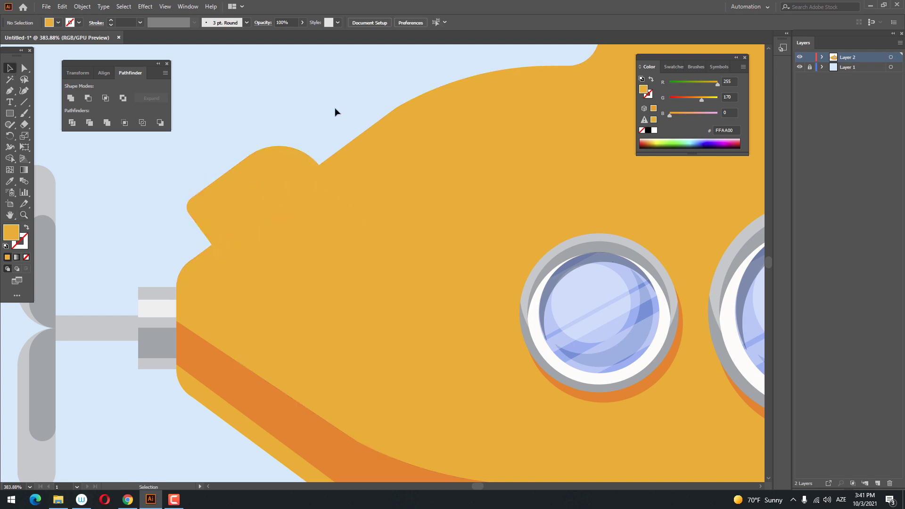
- Paste a copy of the fin and move it straight down below the hull's rear underside
key(z)
drag(162, 218, 122, 223)
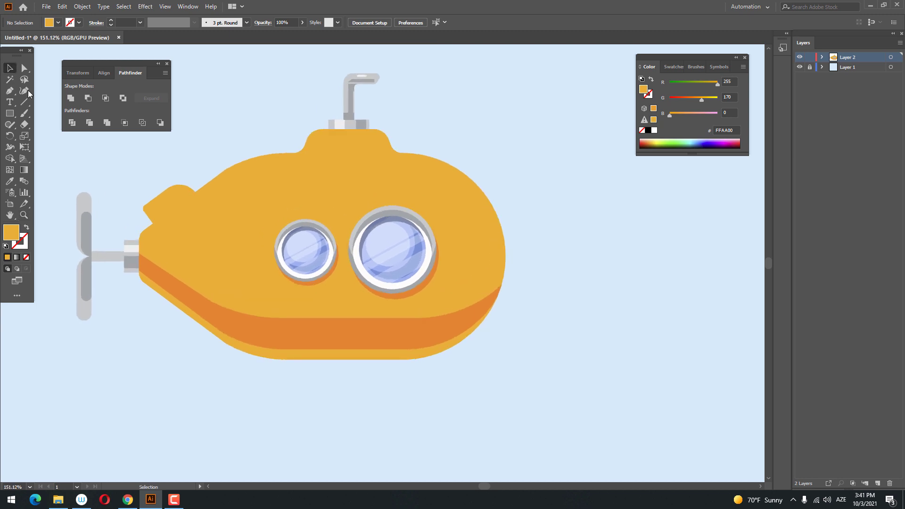
click(170, 190)
click(64, 9)
click(77, 52)
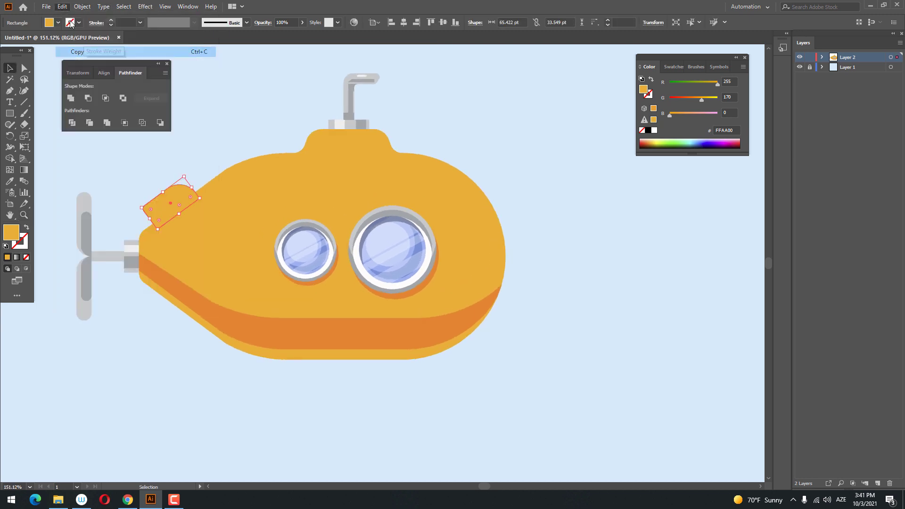
click(62, 6)
click(106, 77)
drag(172, 191, 188, 349)
- Reflect the lower fin copy across the horizontal axis
right_click(187, 348)
mouse_move(237, 293)
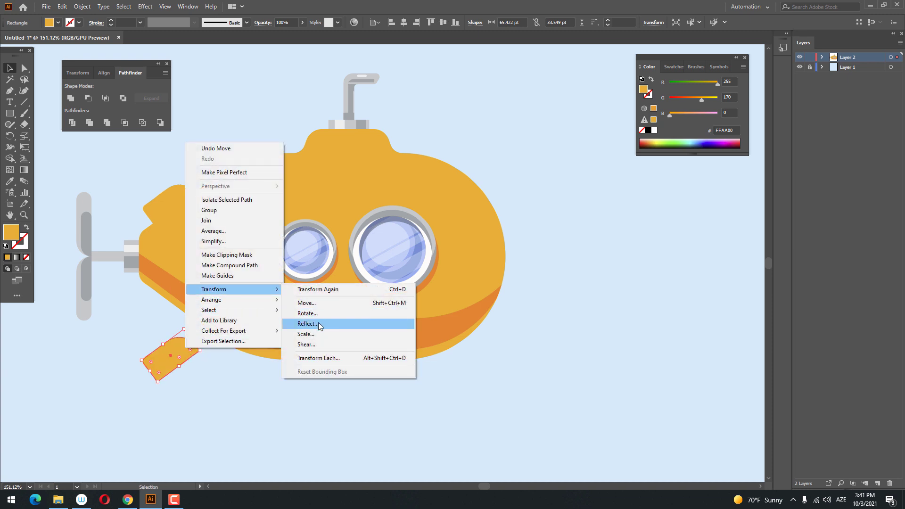
click(320, 322)
click(434, 289)
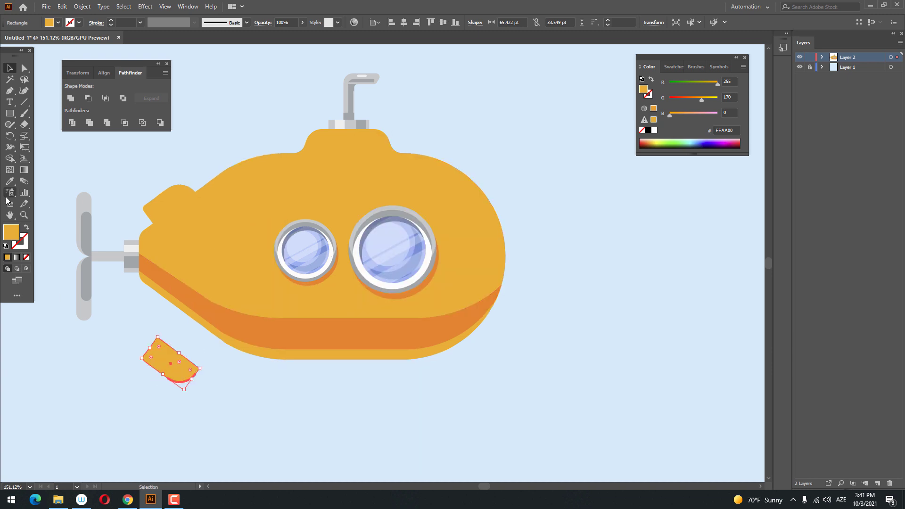
- Fill the lower fin copy with the hull's darker shading orange, FF7F00
key(i)
click(202, 292)
key(v)
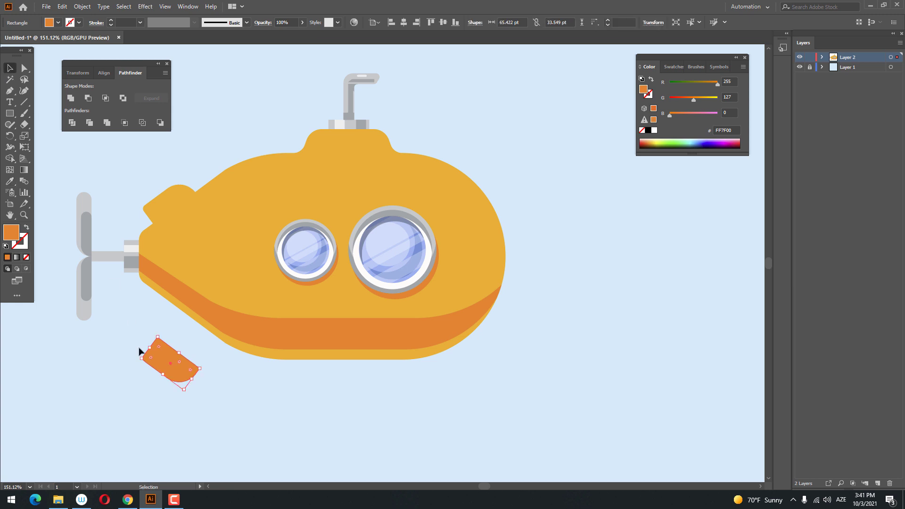
- Reflect the dark orange lower fin across the vertical axis
right_click(139, 351)
mouse_move(230, 290)
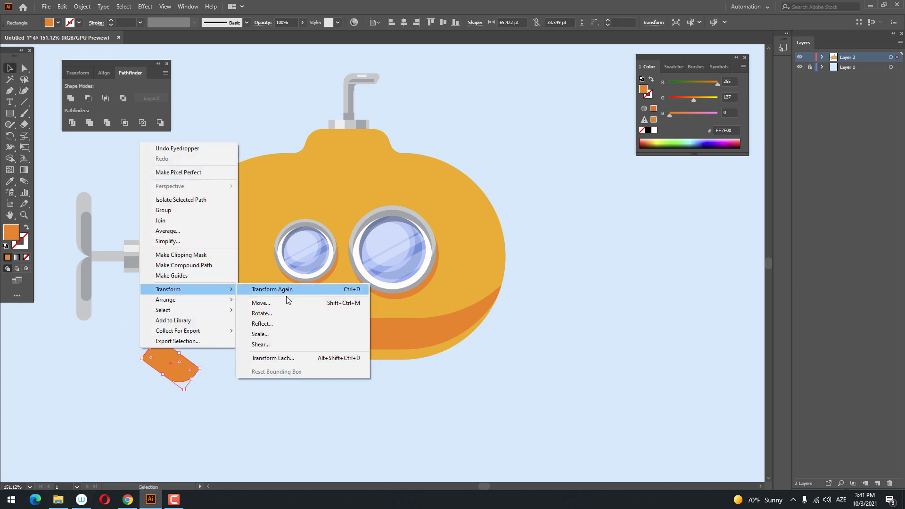
click(296, 323)
click(433, 290)
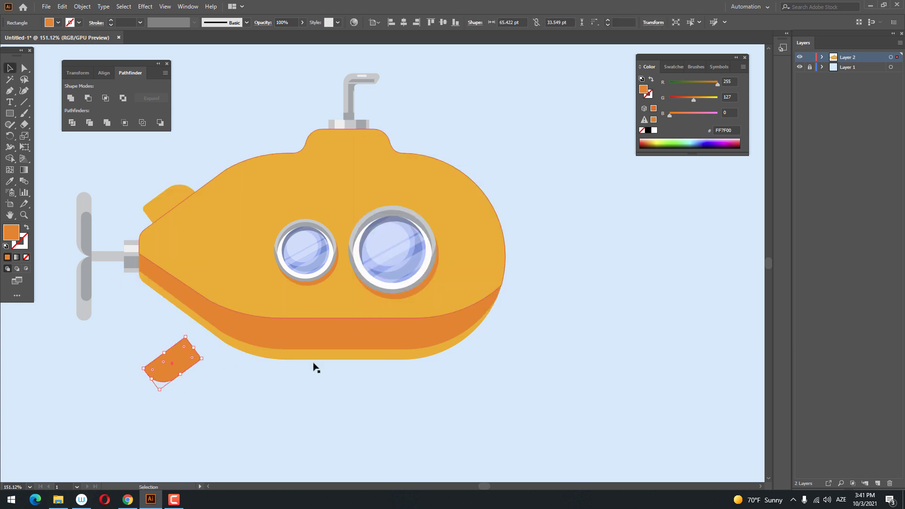
click(222, 382)
- Try reflecting the lower fin across the horizontal axis, and reflect it back across the same axis
right_click(198, 358)
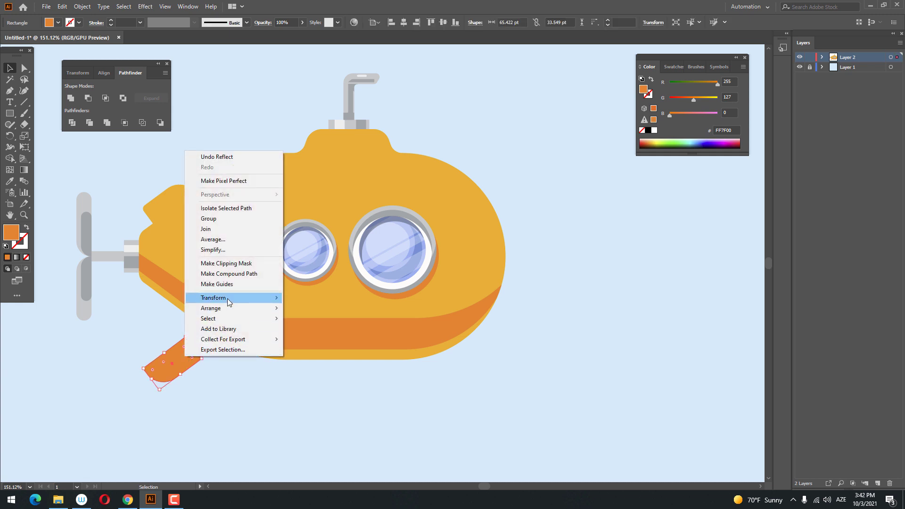
mouse_move(229, 298)
click(306, 332)
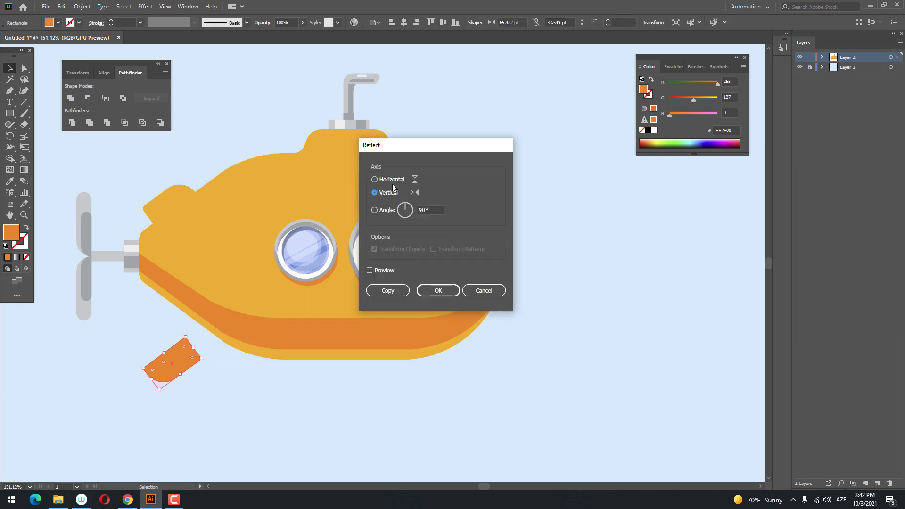
click(444, 293)
click(238, 382)
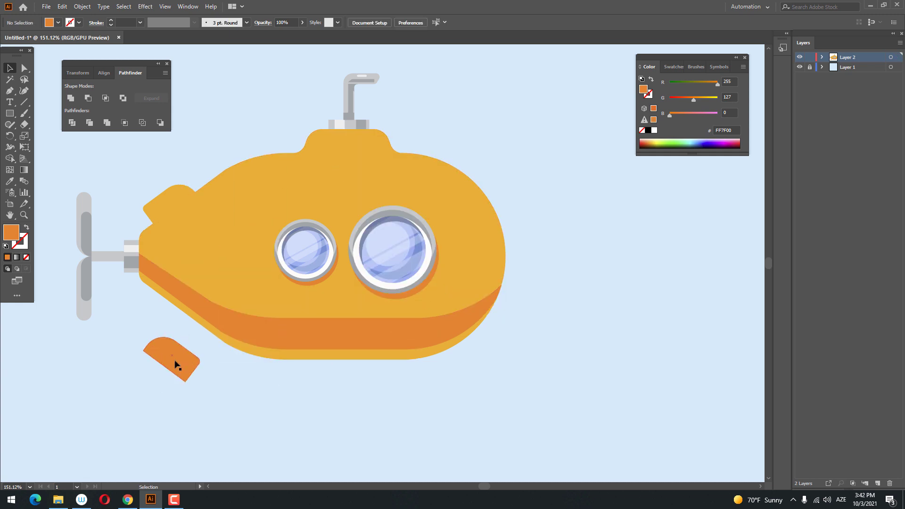
right_click(176, 362)
click(182, 369)
right_click(182, 370)
mouse_move(248, 311)
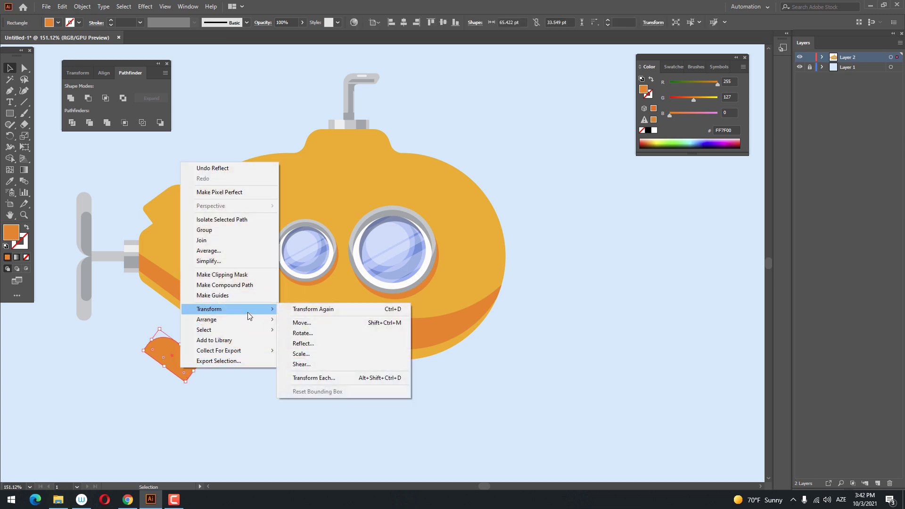
click(323, 349)
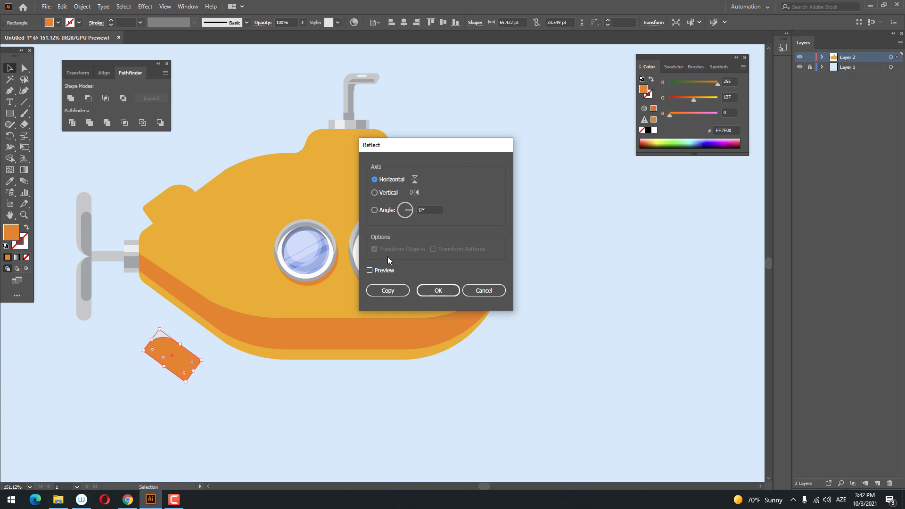
click(438, 290)
- Move the lower fin onto the hull's rear underside, tilt it along the slope and send it to the back
drag(205, 361, 178, 312)
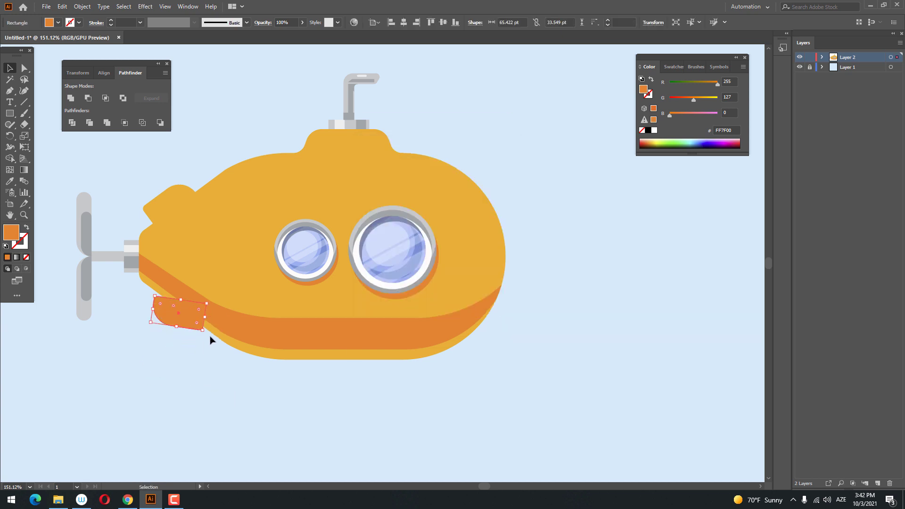
drag(201, 342, 200, 342)
right_click(185, 341)
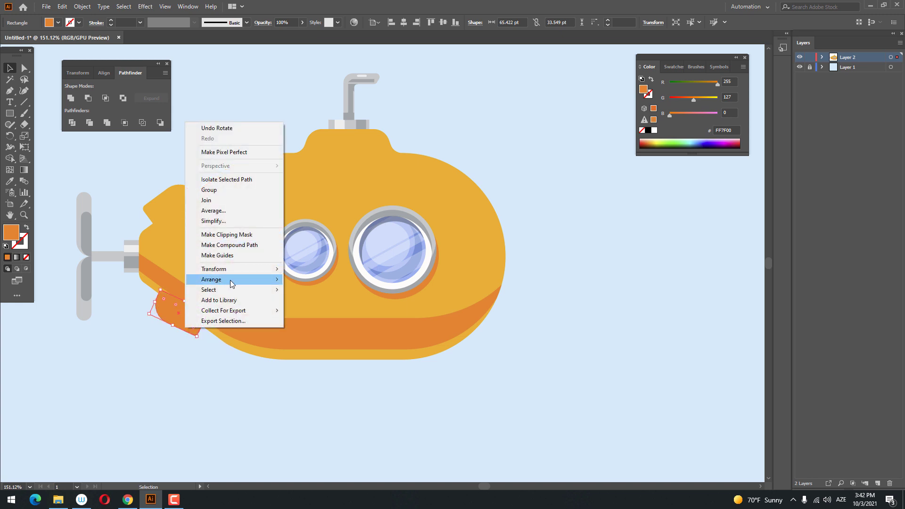
mouse_move(235, 279)
click(327, 312)
- Reflect the lower fin on the hull's rear underside across the vertical axis
key(z)
drag(134, 334, 193, 351)
key(space)
drag(193, 351, 216, 394)
click(6, 72)
right_click(184, 304)
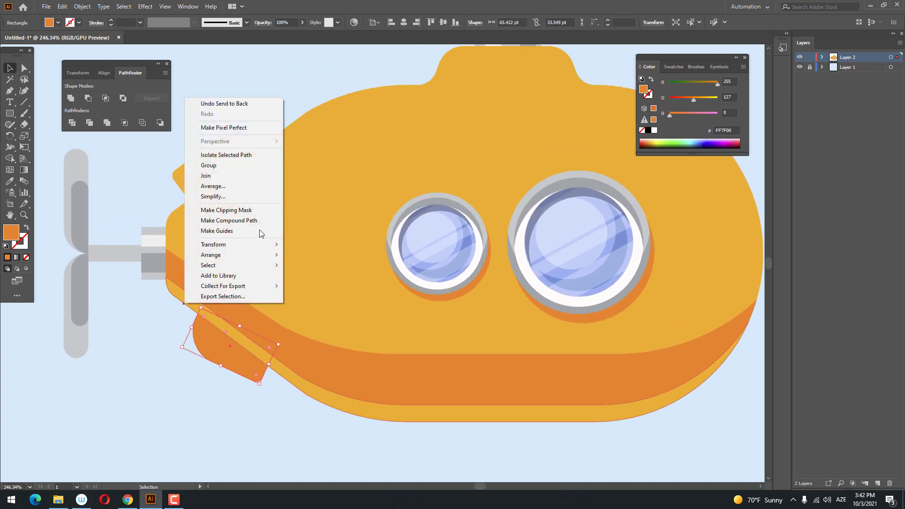
mouse_move(264, 244)
click(306, 278)
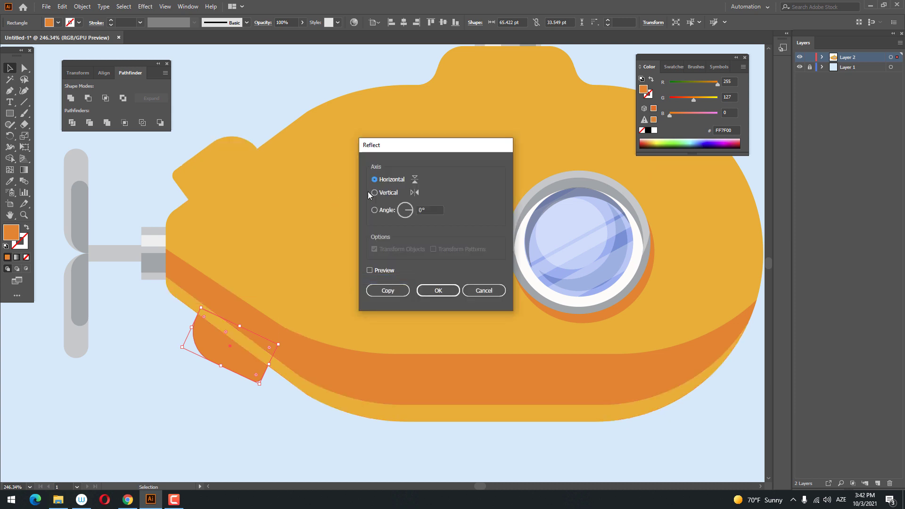
click(438, 290)
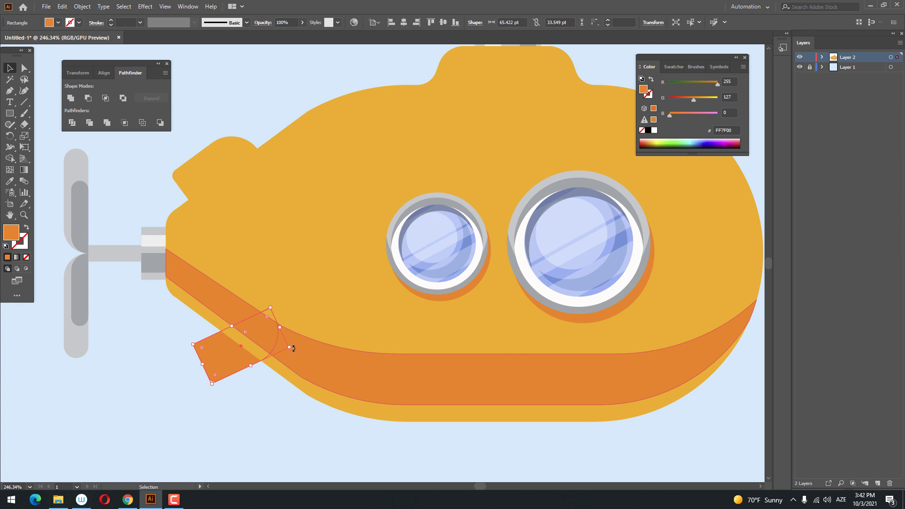
- Rotate the lower fin parallel to the hull's rear underside and shift it slightly outward
drag(294, 348, 263, 401)
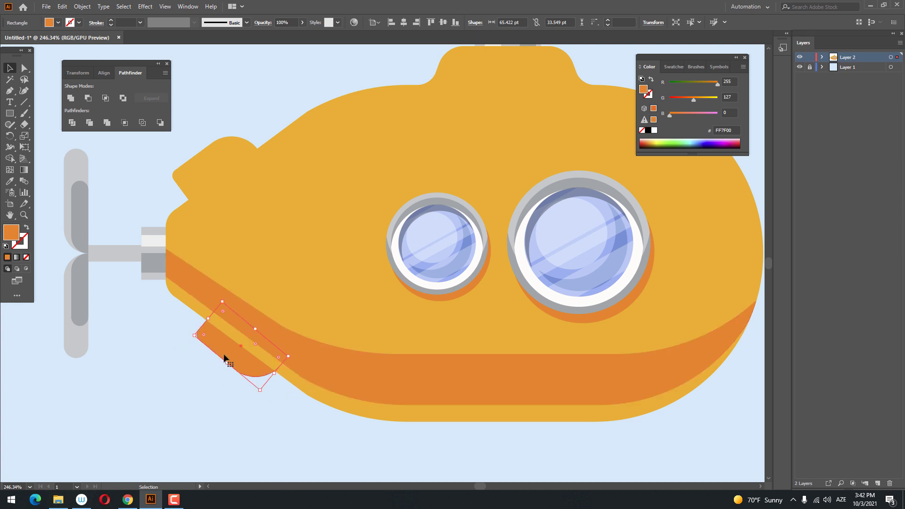
mouse_move(224, 358)
mouse_down()
mouse_move(220, 370)
mouse_move(220, 358)
mouse_up()
click(216, 413)
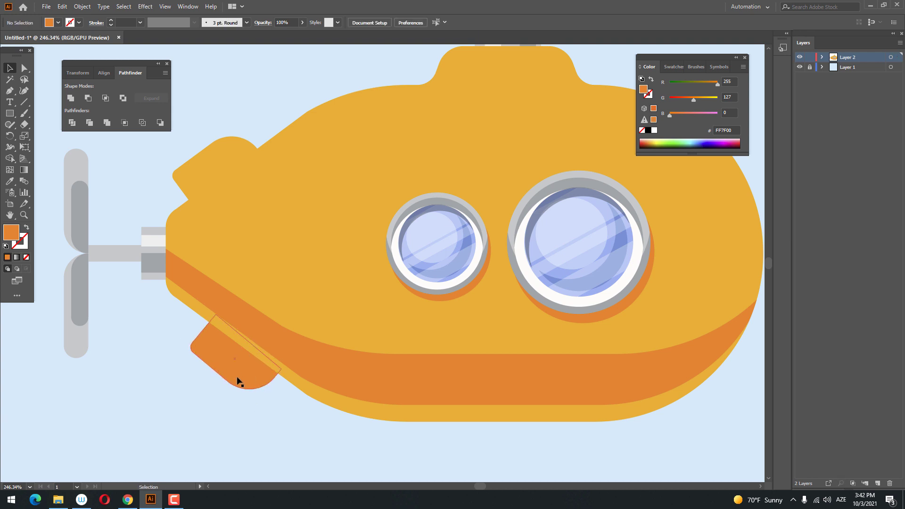
- Select the upper and lower fins together and align both to the artboard's left edge
click(238, 377)
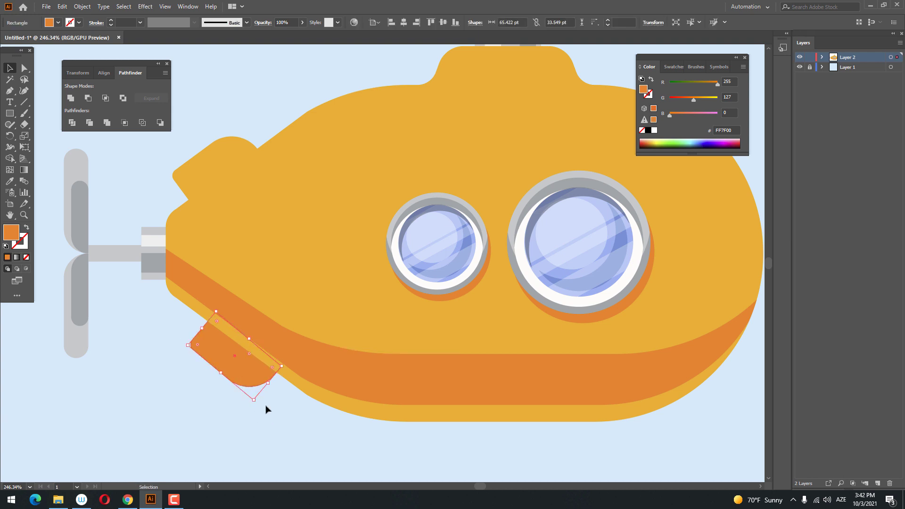
right_click(215, 174)
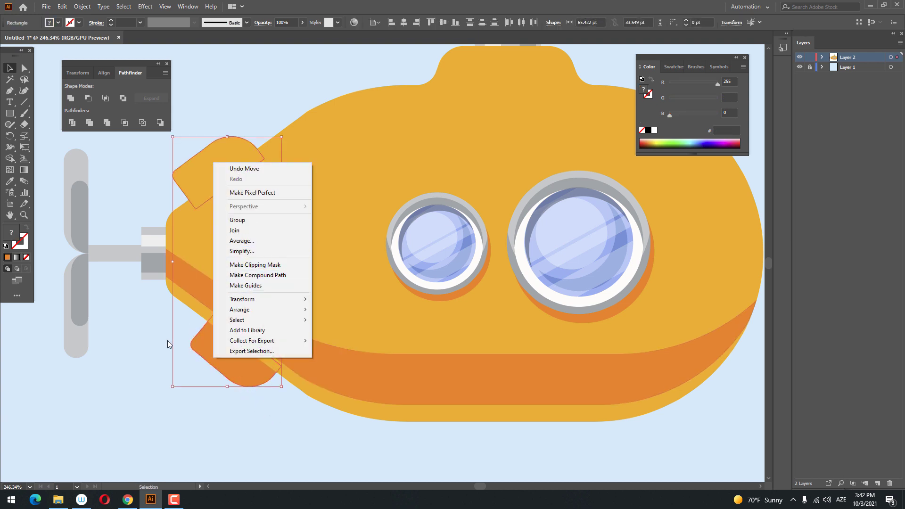
click(169, 341)
click(214, 360)
shift+click(221, 173)
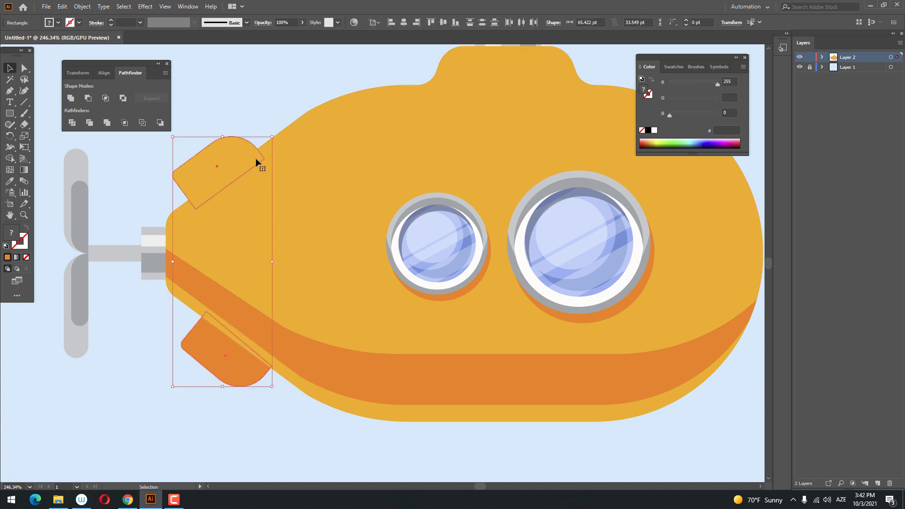
click(391, 23)
key(z)
drag(270, 249, 198, 268)
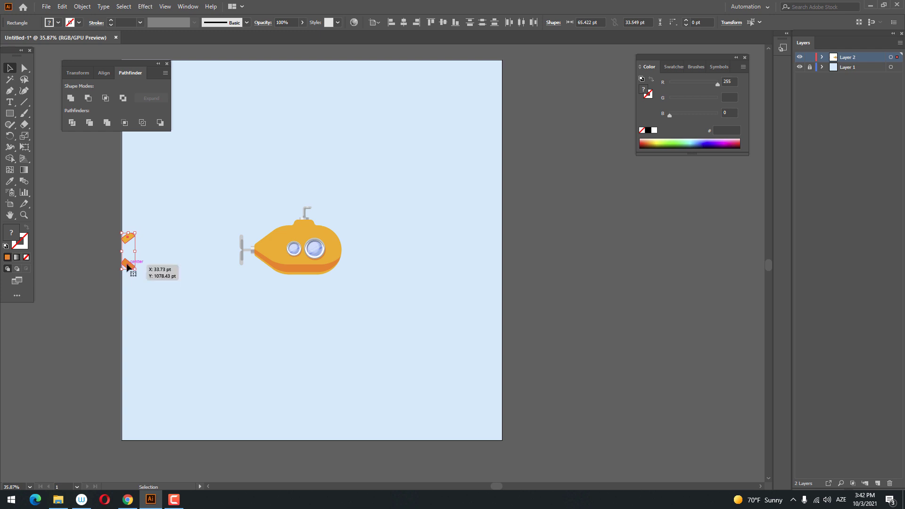
- Group the two fins, center the group vertically on the artboard and move it back to the hull's rear
right_click(128, 265)
click(158, 322)
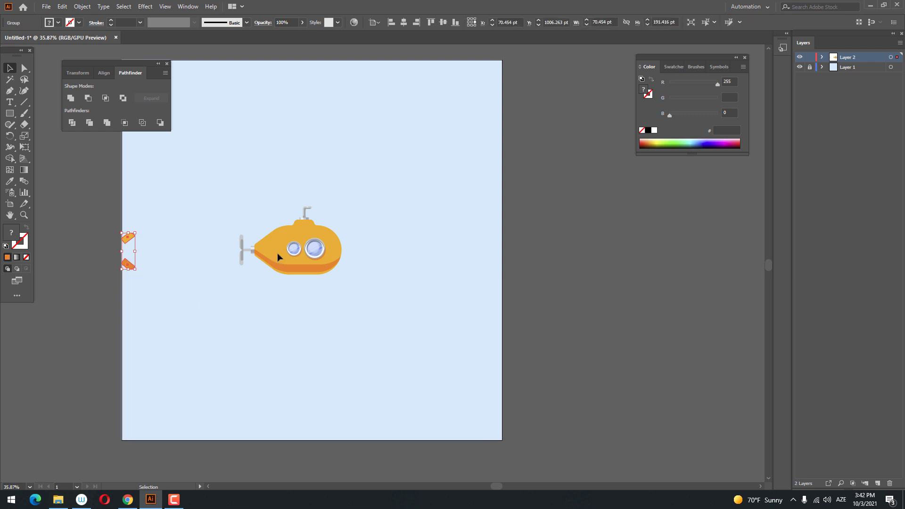
click(441, 24)
drag(127, 239, 551, 317)
- Send the fin group to the back behind the hull and shift it slightly inward toward the hull
key(z)
click(293, 256)
click(10, 68)
right_click(329, 156)
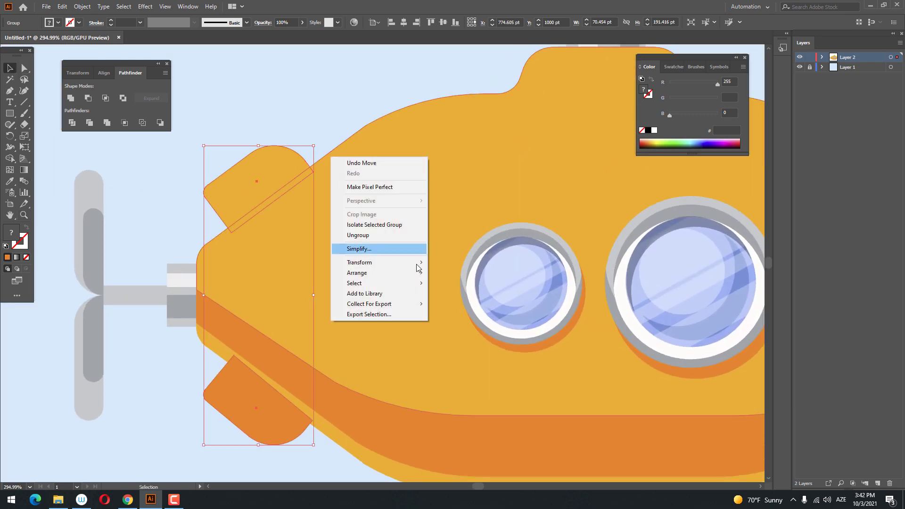
mouse_move(397, 273)
click(467, 305)
key(z)
drag(308, 225, 264, 287)
key(v)
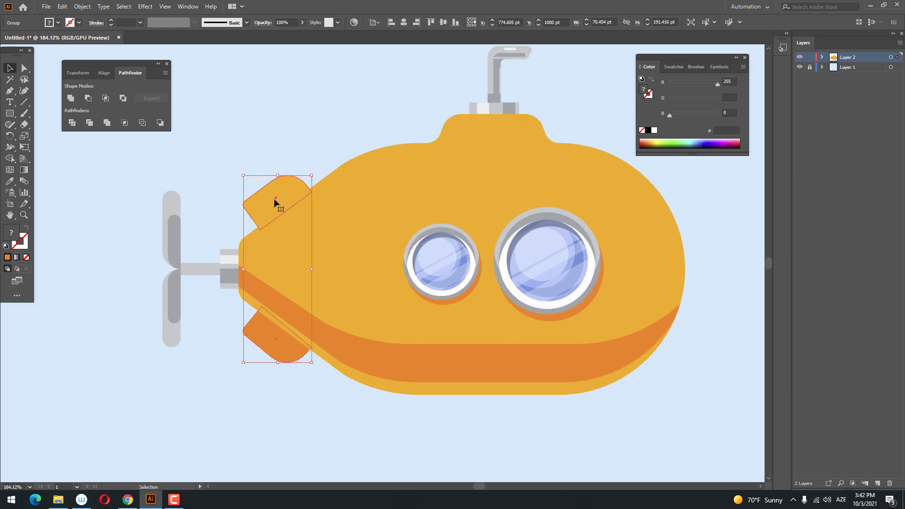
drag(275, 203, 279, 202)
key(z)
drag(279, 203, 476, 267)
key(v)
click(431, 204)
- Draw a horizontal rectangle about 156 by 32 pt on the hull above the windows
click(10, 113)
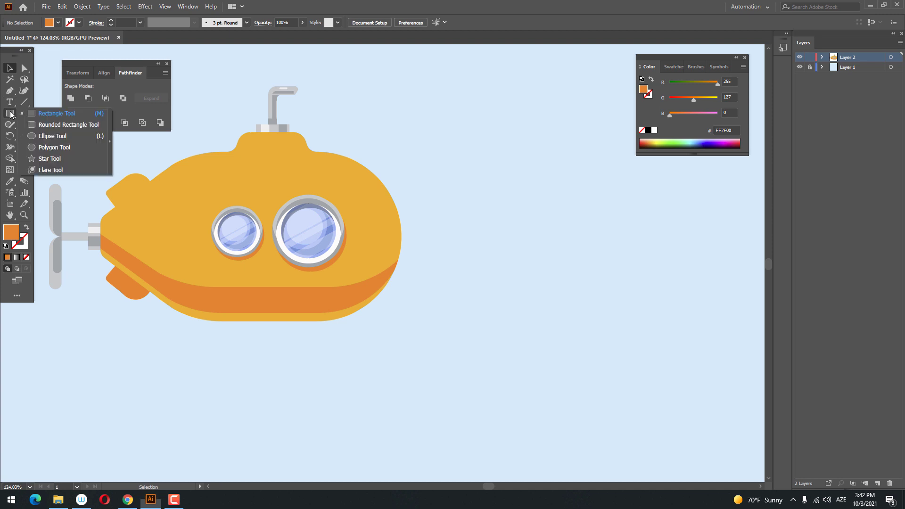
click(56, 113)
drag(211, 163, 315, 183)
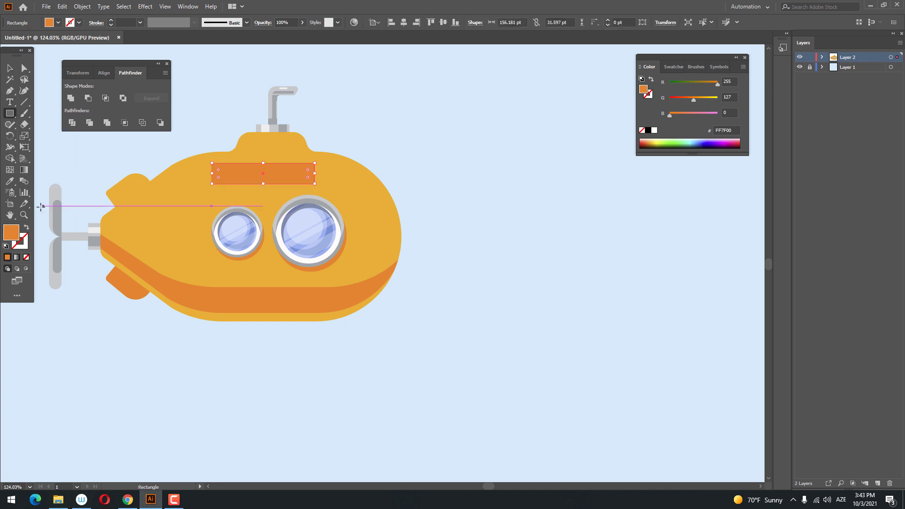
- Sample the hull's orange for the rectangle and shift its hue to yellow, FFCE00
click(9, 181)
click(151, 204)
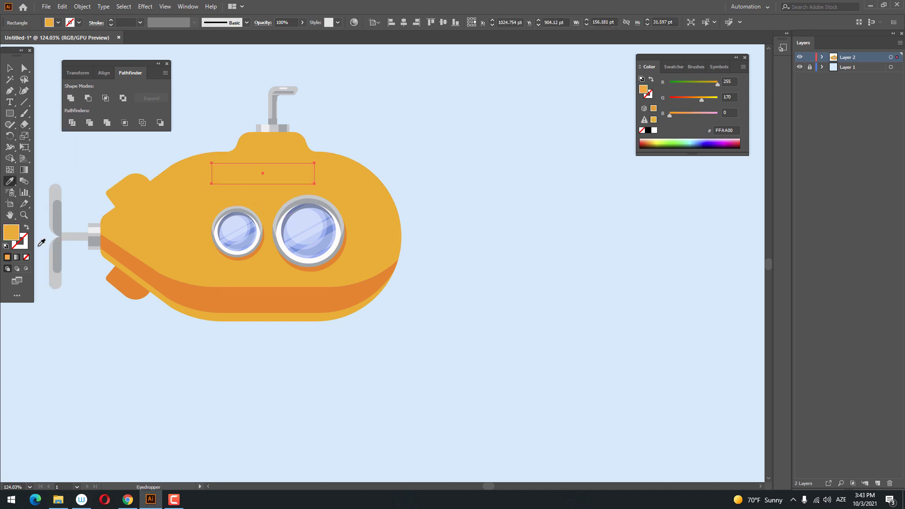
double_click(12, 232)
drag(706, 207, 705, 202)
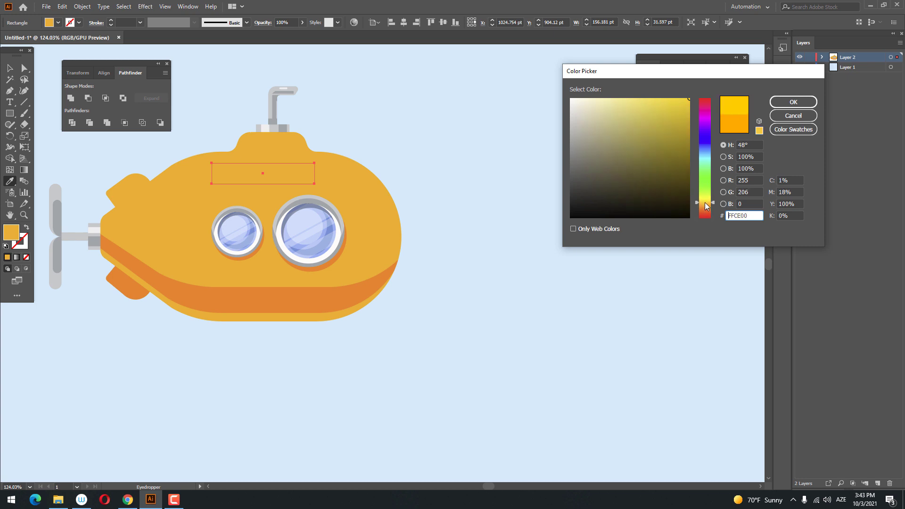
click(792, 102)
- Round the yellow bar's corners fully to about 15.8 pt and apply Unite to it
scroll(254, 146, left, 3)
key(a)
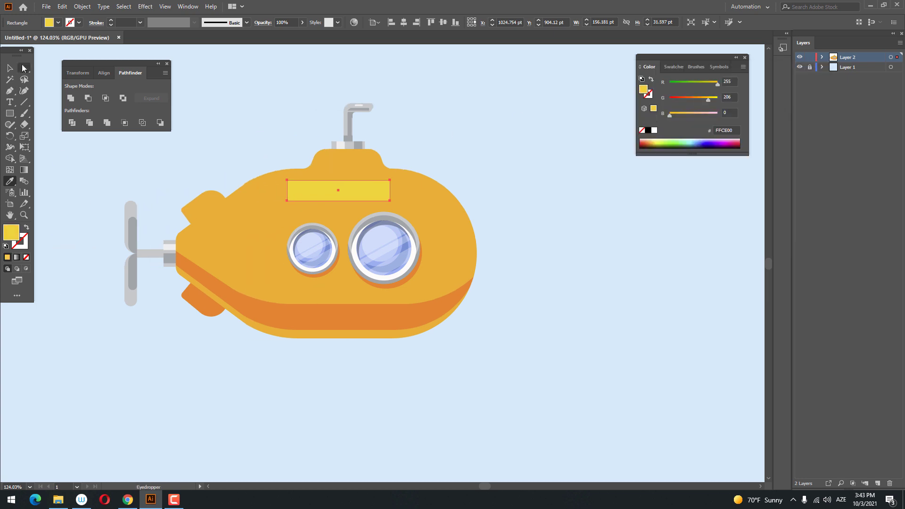
drag(318, 197, 344, 200)
key(z)
drag(476, 198, 432, 226)
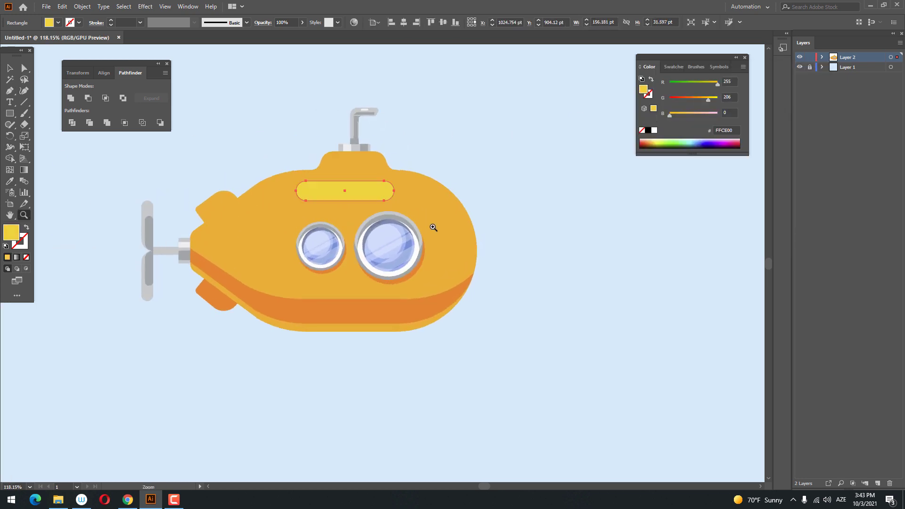
click(10, 68)
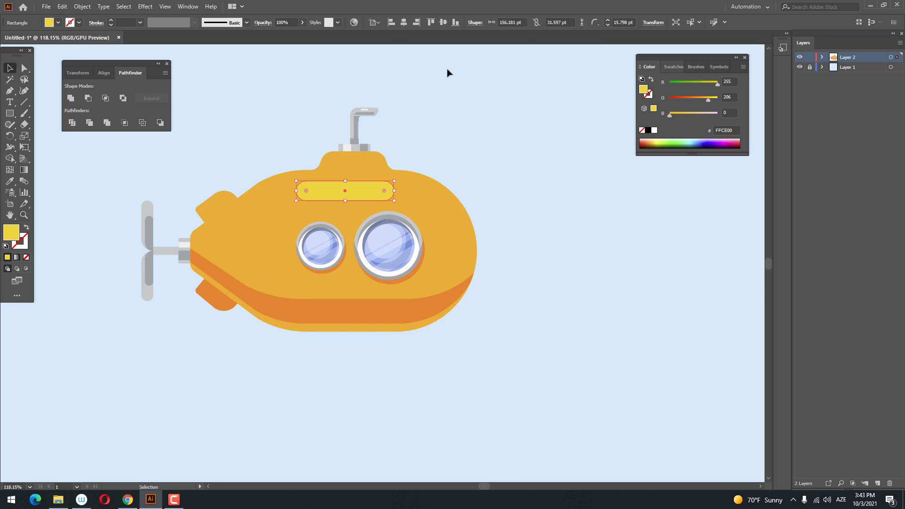
click(67, 101)
click(273, 94)
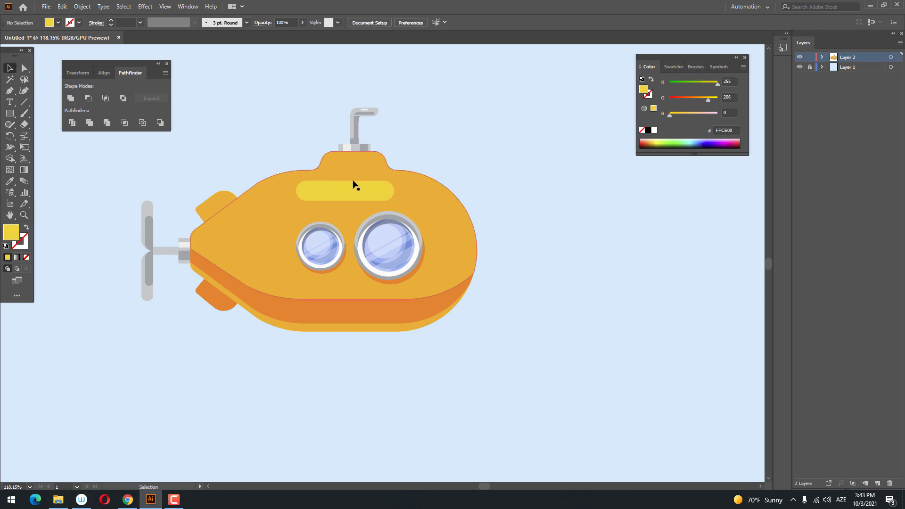
- Center the yellow bar horizontally on the artboard
drag(359, 196, 365, 196)
click(391, 22)
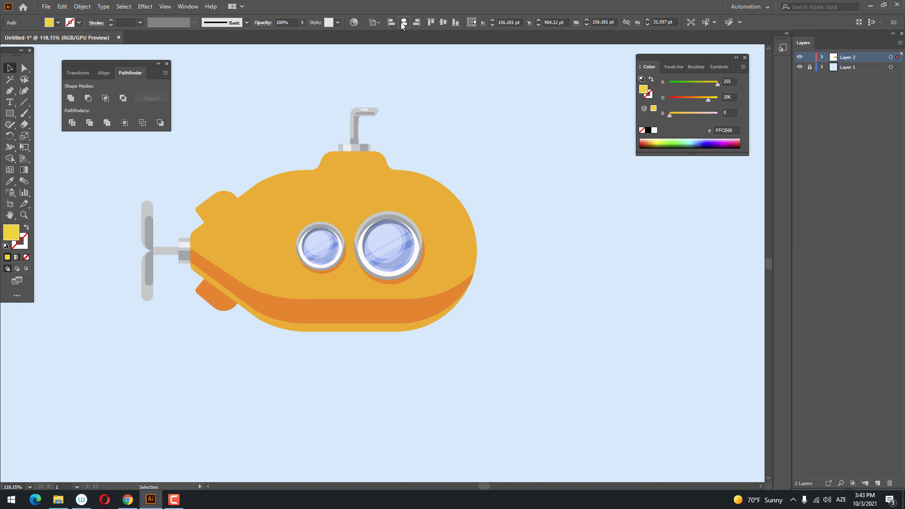
click(403, 23)
click(486, 206)
scroll(505, 240, down, 4)
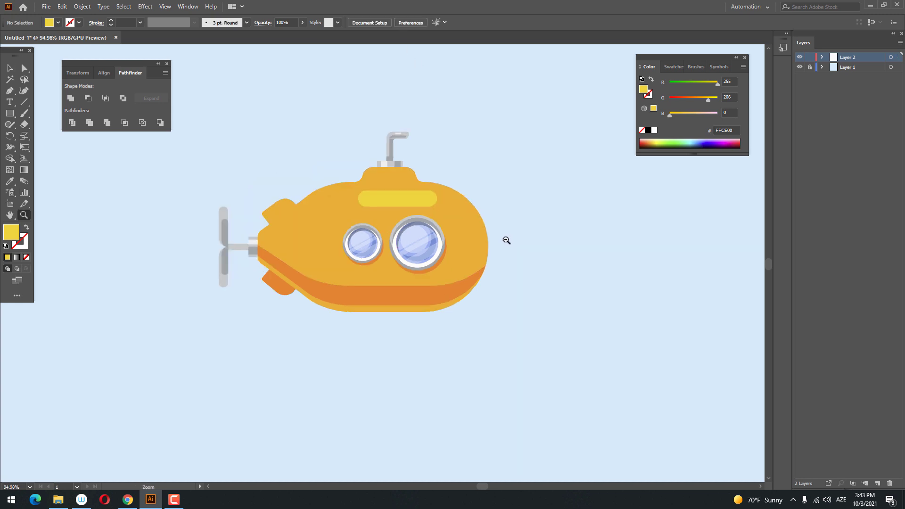
scroll(530, 271, up, 2)
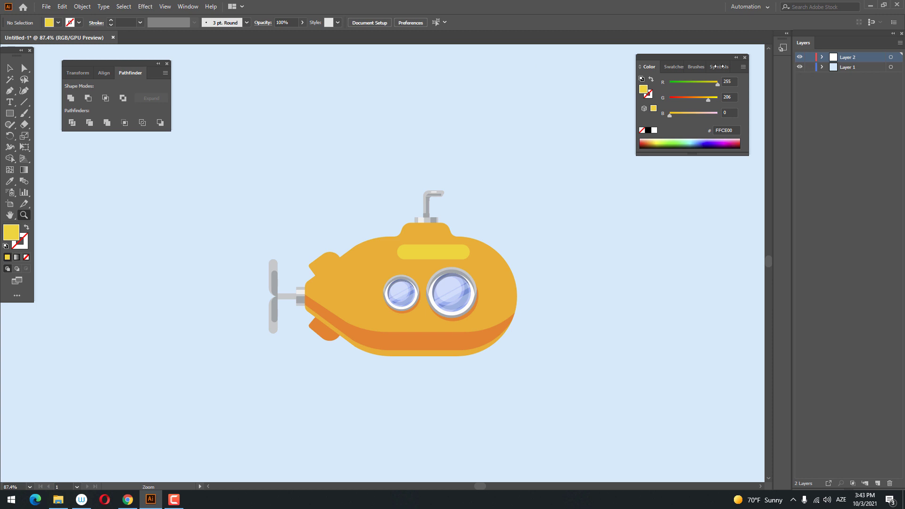
- Change the background square's fill to a near-white blue, F5FCFF, and lock Layer 1
click(12, 71)
click(181, 150)
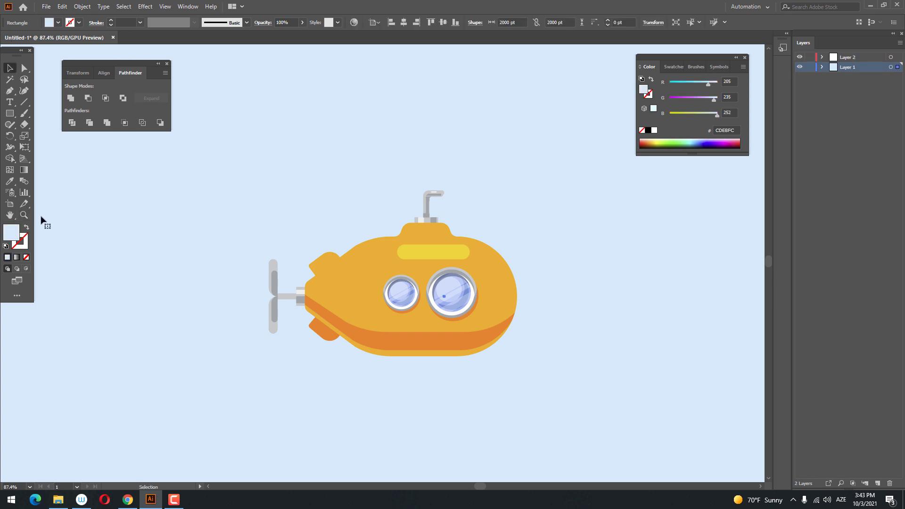
double_click(18, 231)
click(574, 97)
click(787, 102)
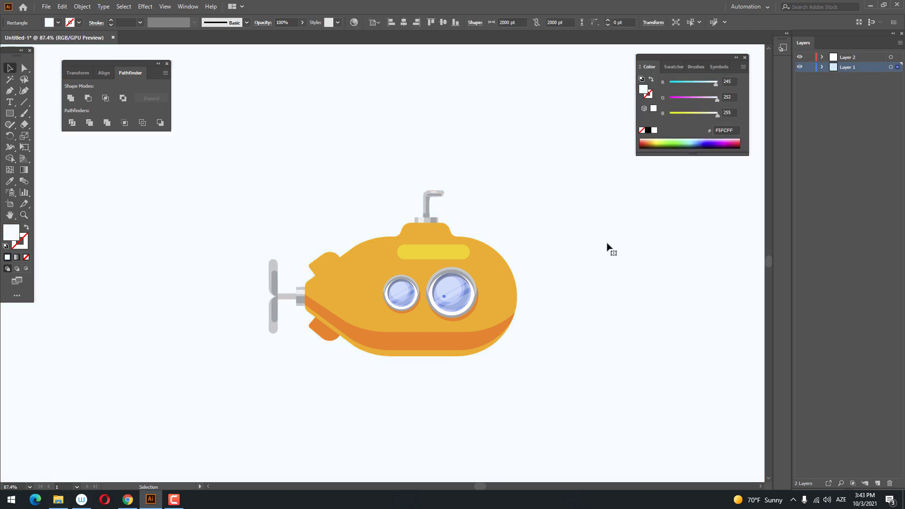
click(809, 68)
- Select all the submarine's parts and group them
key(z)
drag(558, 252, 608, 273)
key(space)
drag(514, 287, 561, 221)
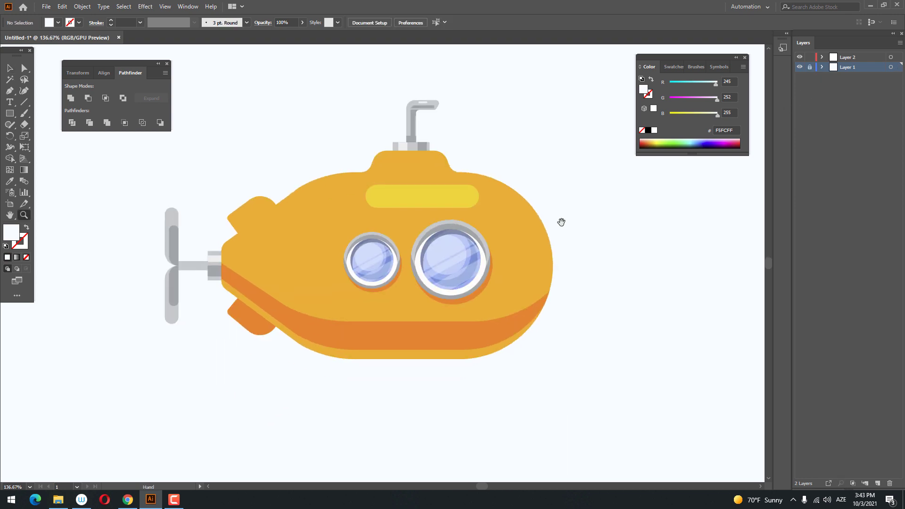
key(v)
drag(602, 383, 65, 53)
right_click(479, 326)
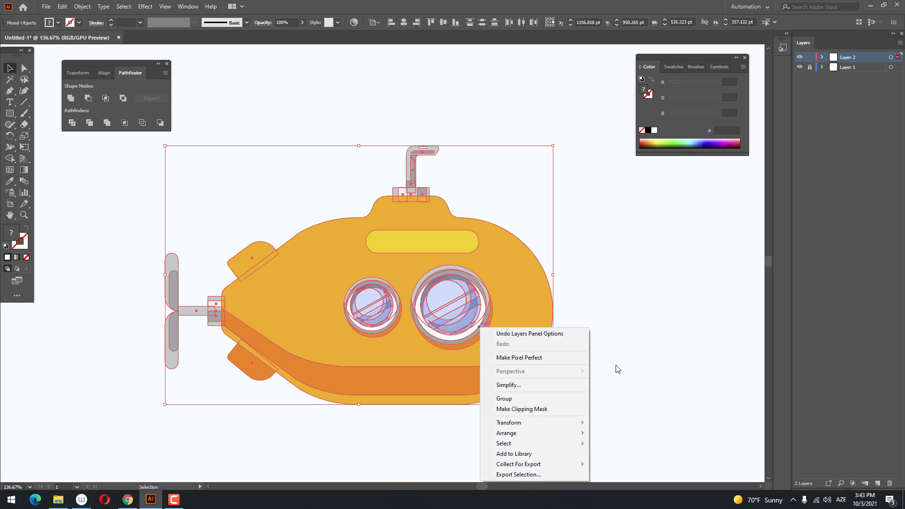
click(537, 398)
- Center the submarine group horizontally and vertically on the artboard
click(411, 22)
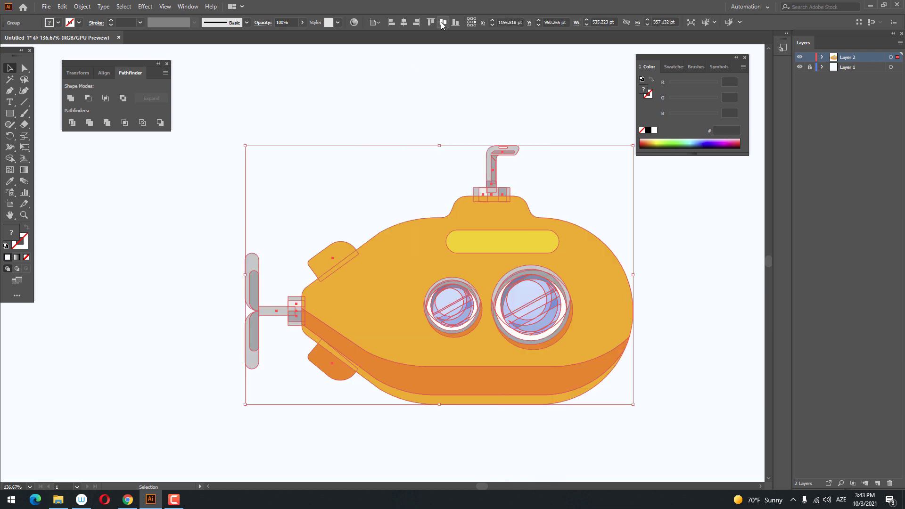
click(443, 23)
click(583, 308)
drag(588, 309, 612, 328)
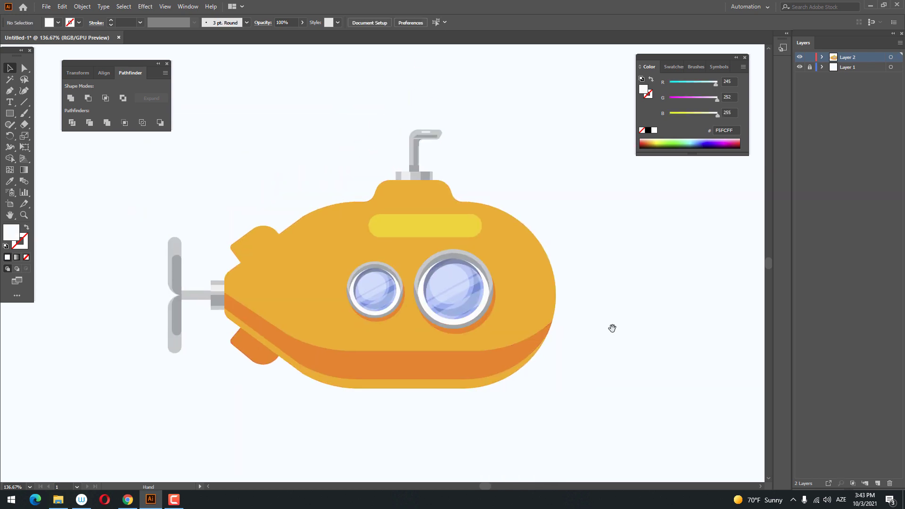